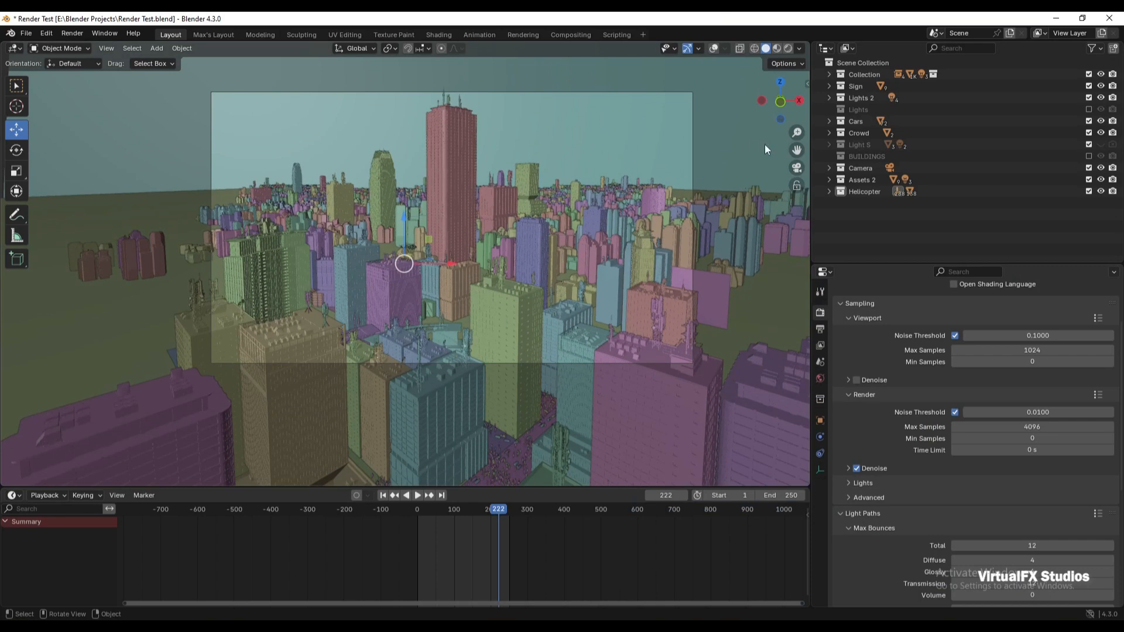
# Step: Inspect the city scene from several angles and distances, then return to the camera view
pyautogui.scroll(-4, 754, 146)
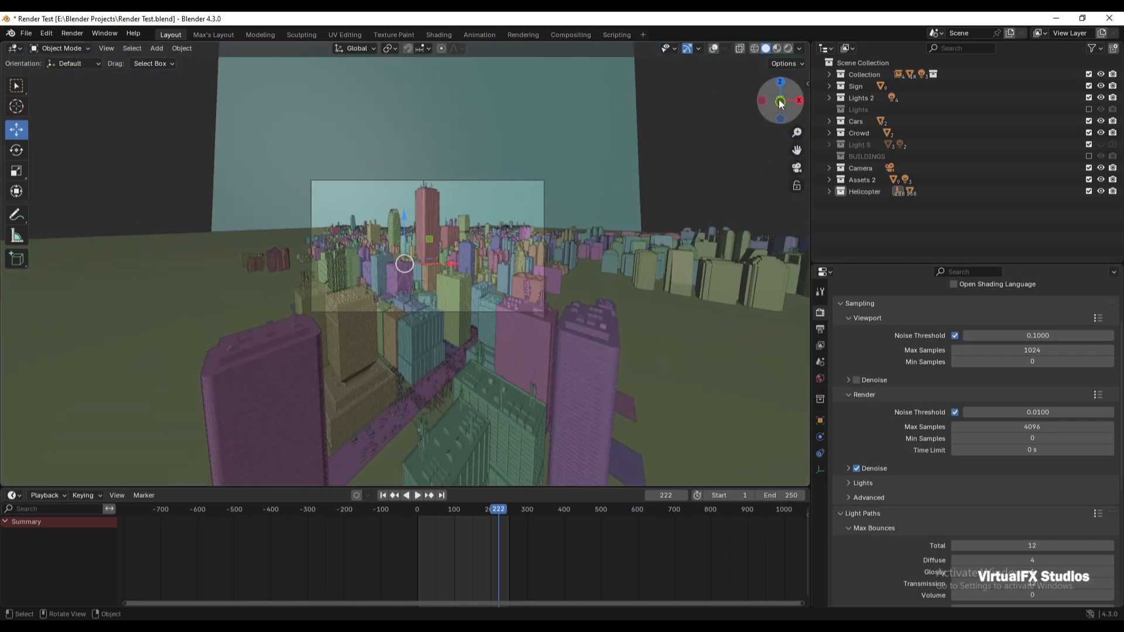
pyautogui.moveTo(779, 101); pyautogui.dragTo(712, 49)
pyautogui.scroll(-5, 732, 191)
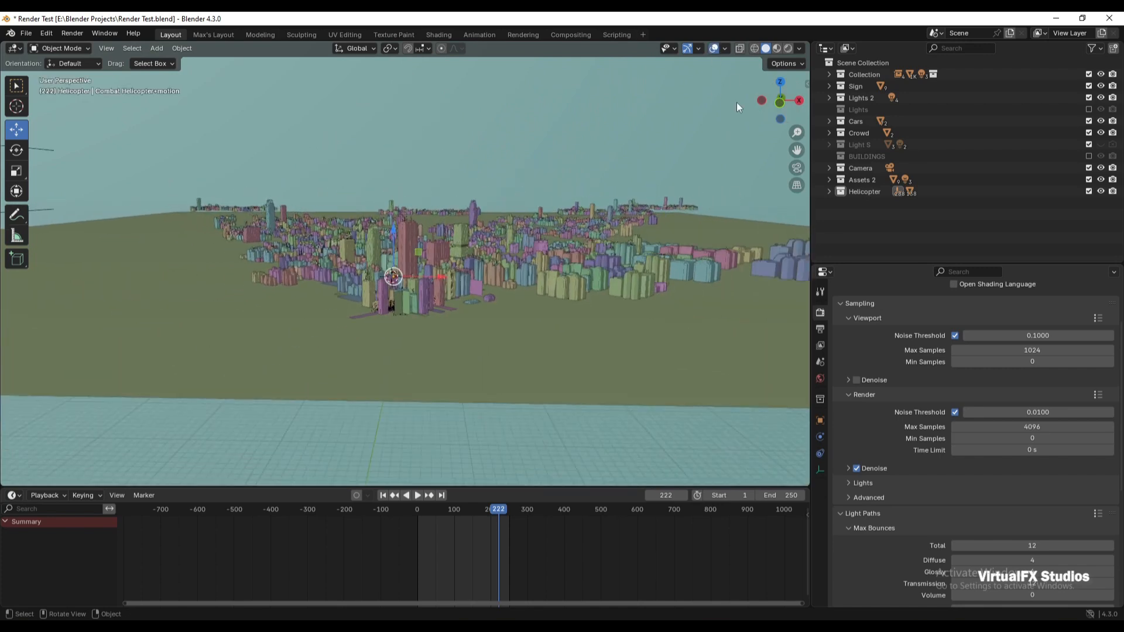
pyautogui.moveTo(774, 103); pyautogui.dragTo(729, 175)
pyautogui.scroll(-6, 729, 182)
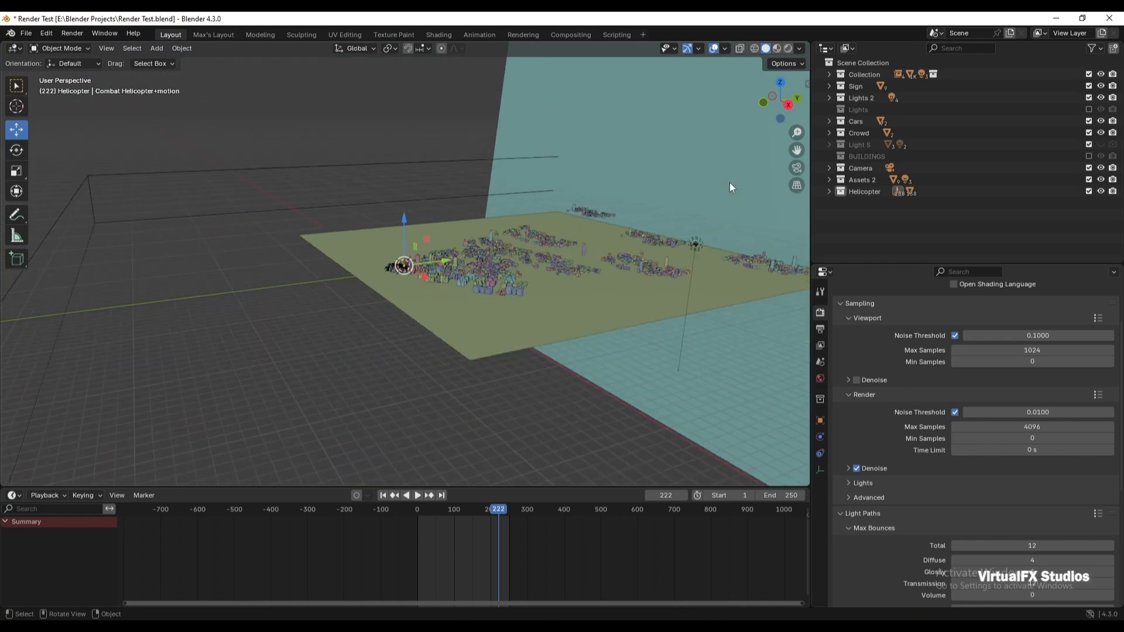
pyautogui.scroll(-2, 728, 190)
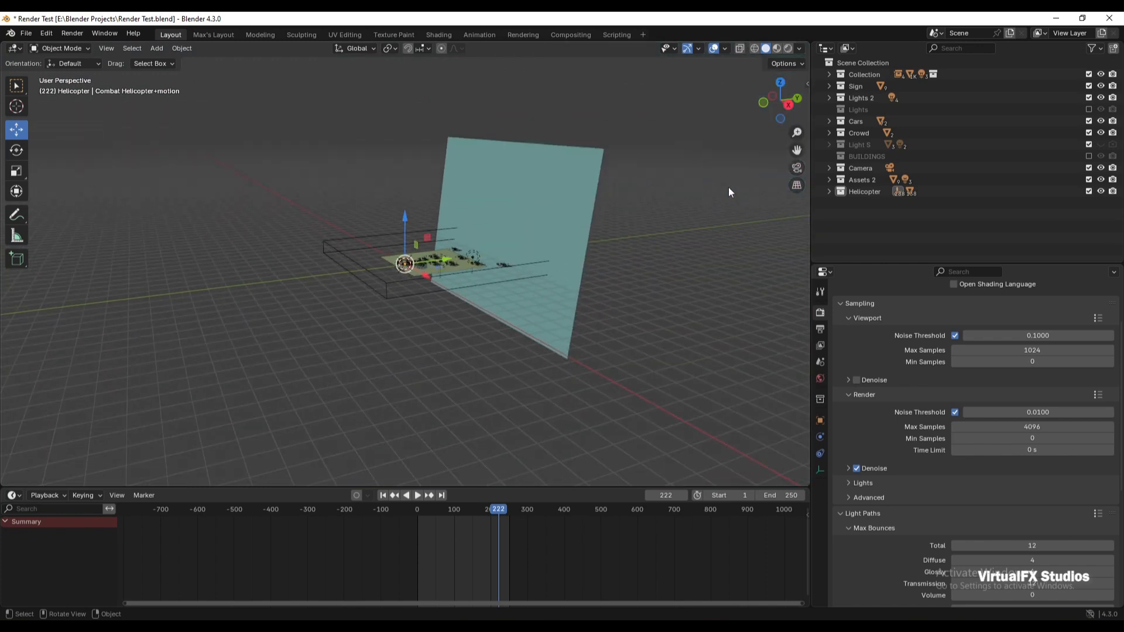
pyautogui.scroll(6, 728, 191)
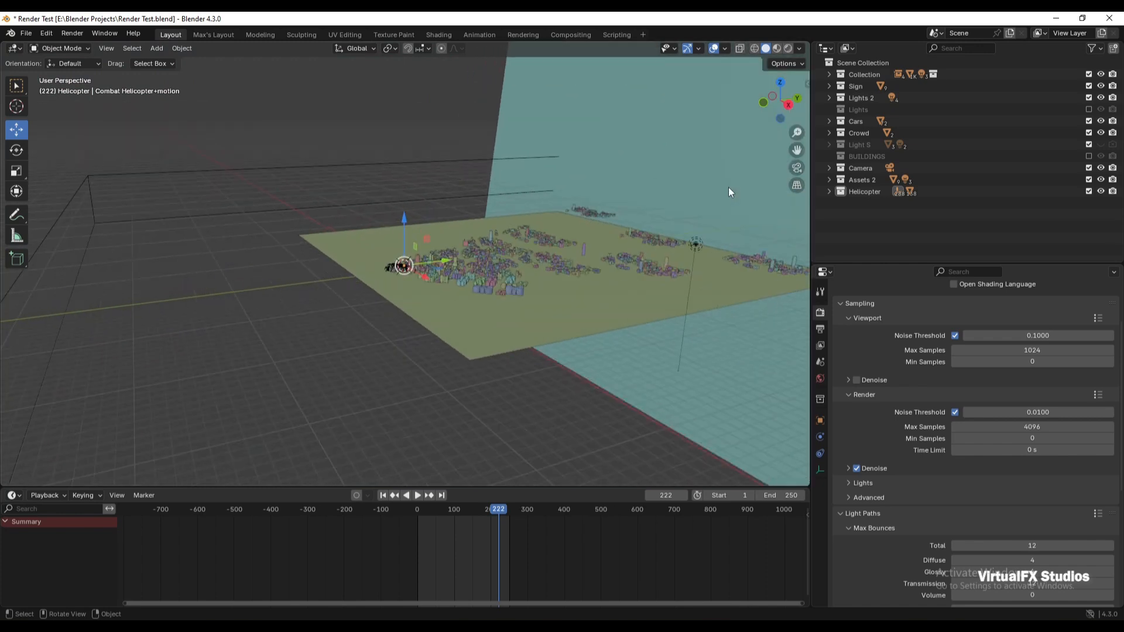
pyautogui.scroll(1, 728, 187)
pyautogui.moveTo(763, 109); pyautogui.dragTo(984, 113)
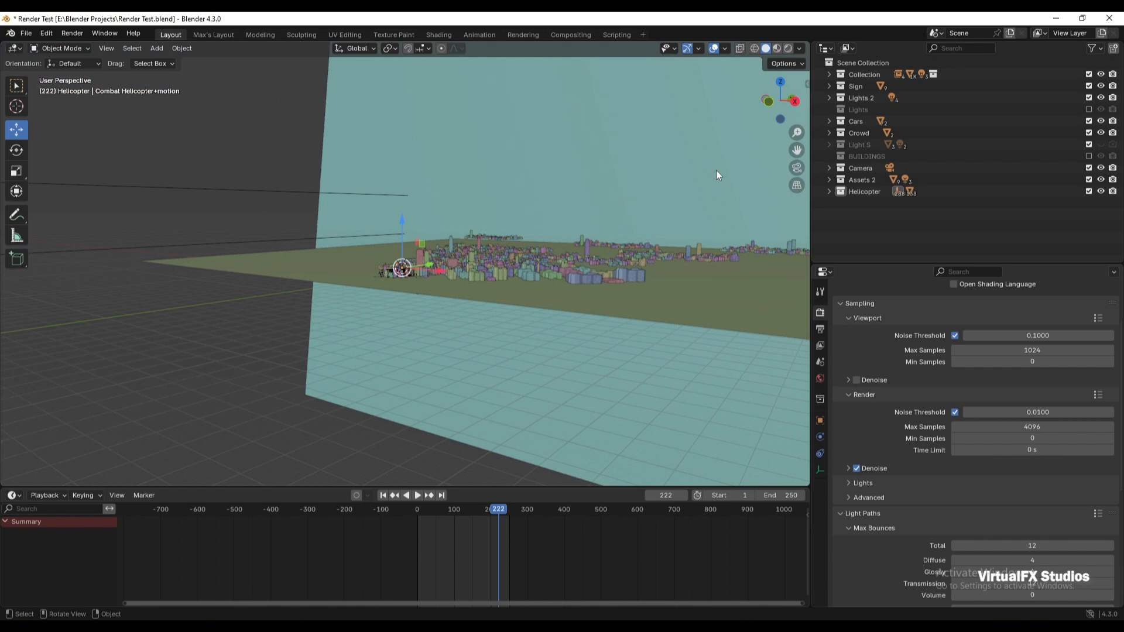
pyautogui.scroll(4, 716, 171)
pyautogui.scroll(4, 717, 170)
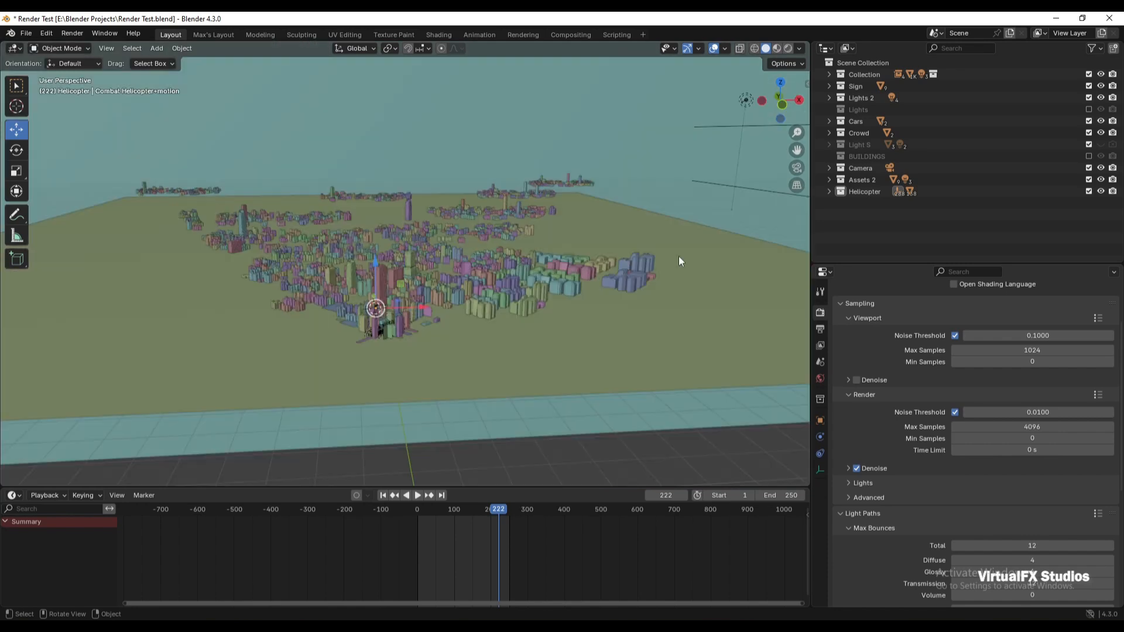
pyautogui.press('KP_0')
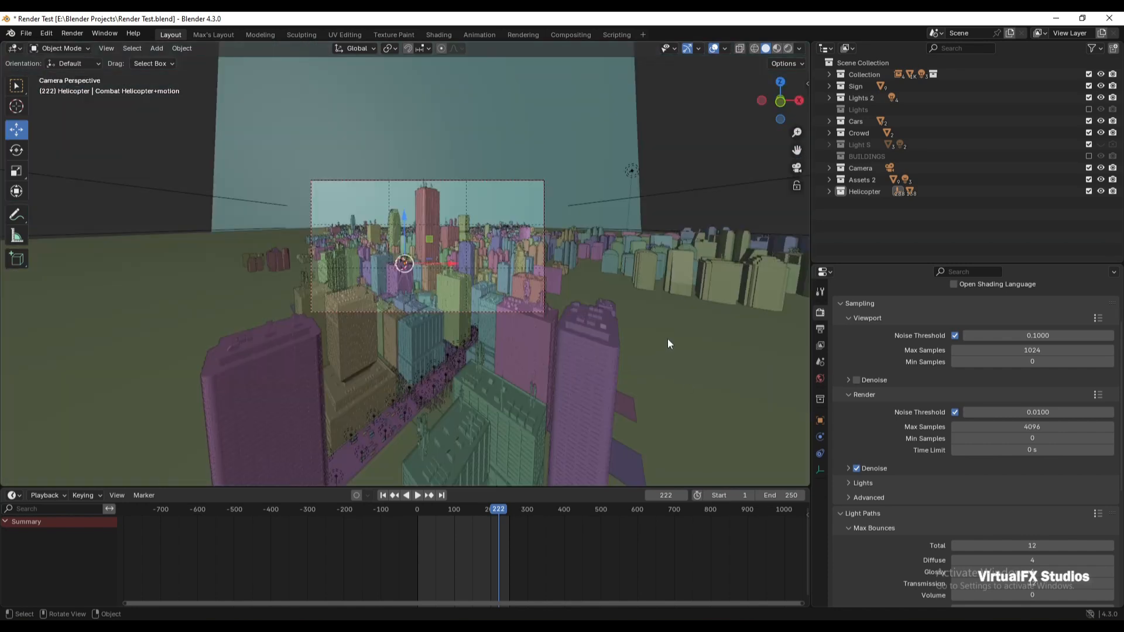
# Step: Review the scene's Cycles sampling and light path settings and its output format, frame range and file settings
pyautogui.scroll(3, 856, 346)
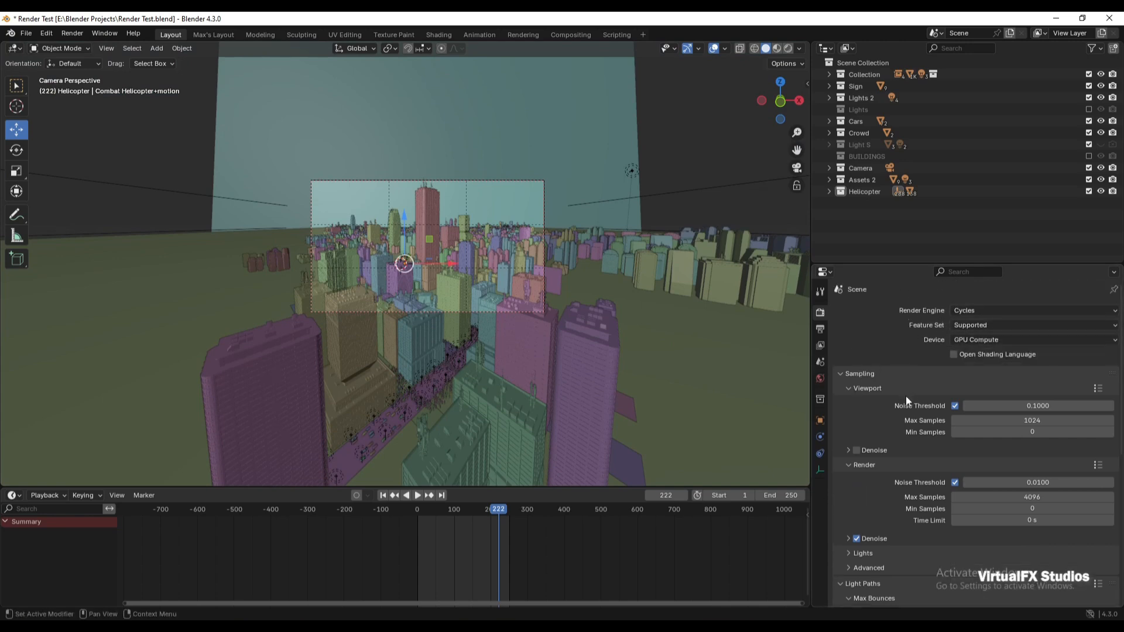
pyautogui.scroll(-6, 901, 386)
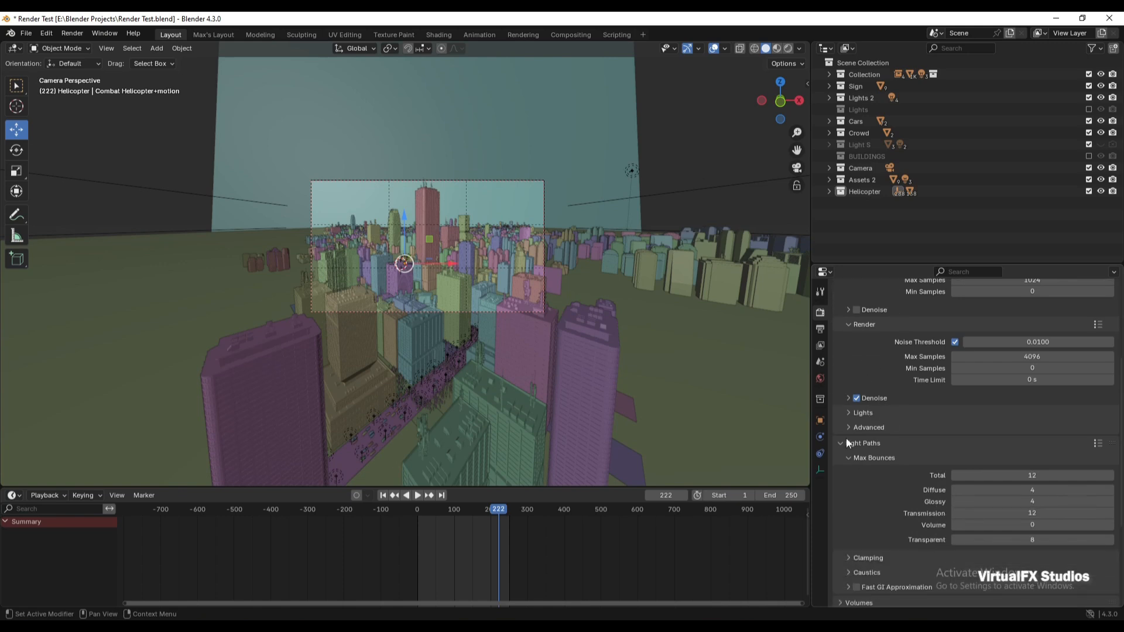
pyautogui.click(819, 329)
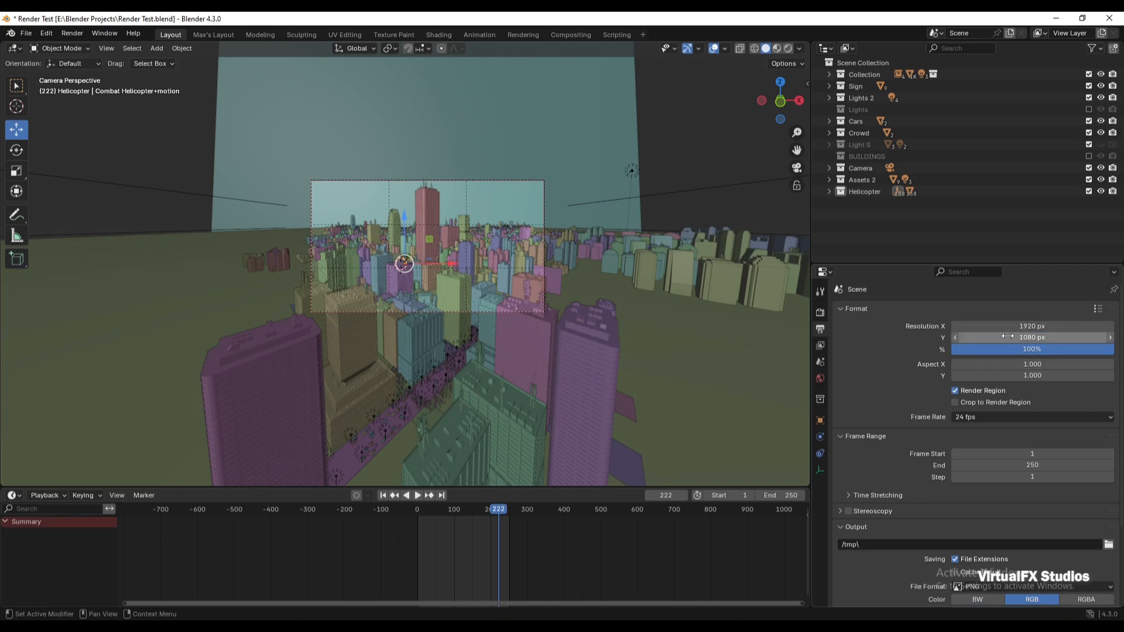
pyautogui.scroll(-4, 879, 386)
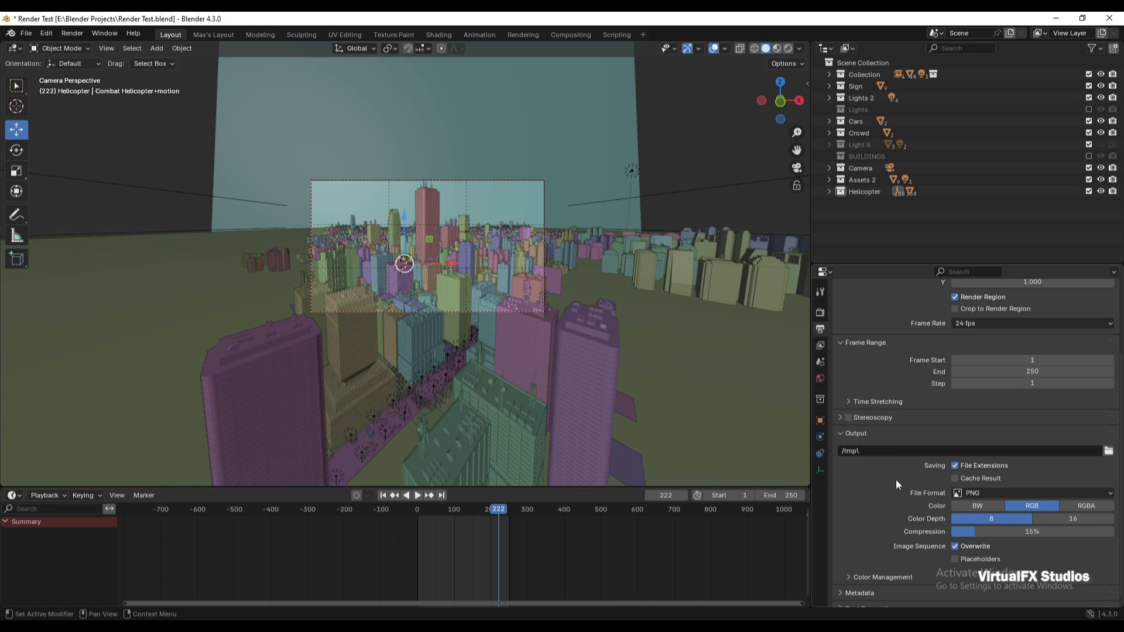
pyautogui.scroll(4, 906, 490)
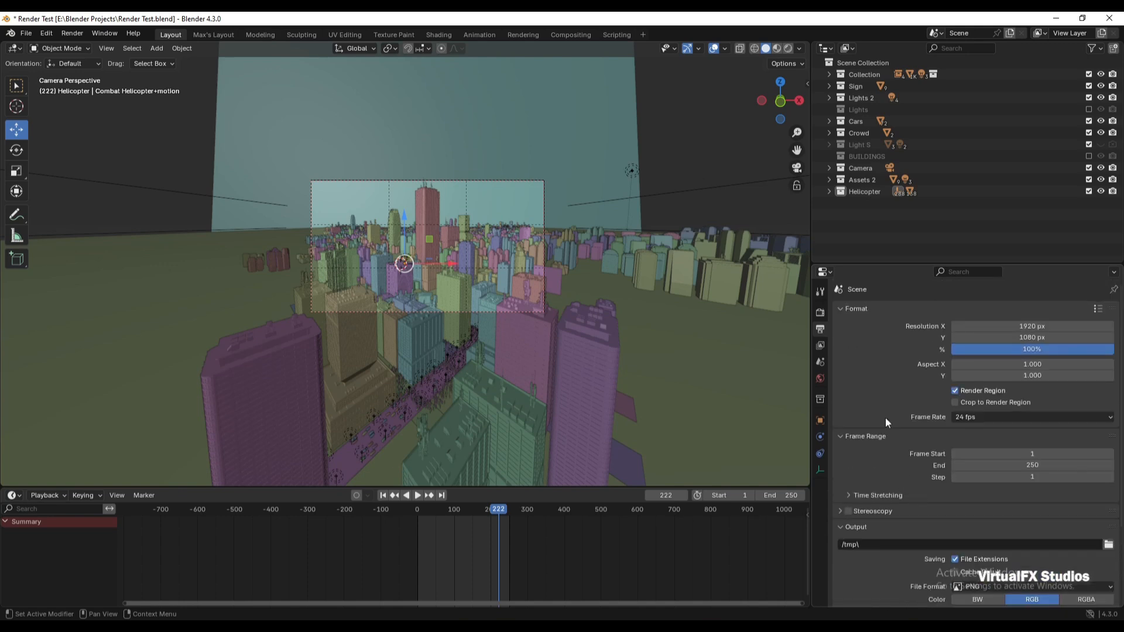
pyautogui.click(820, 312)
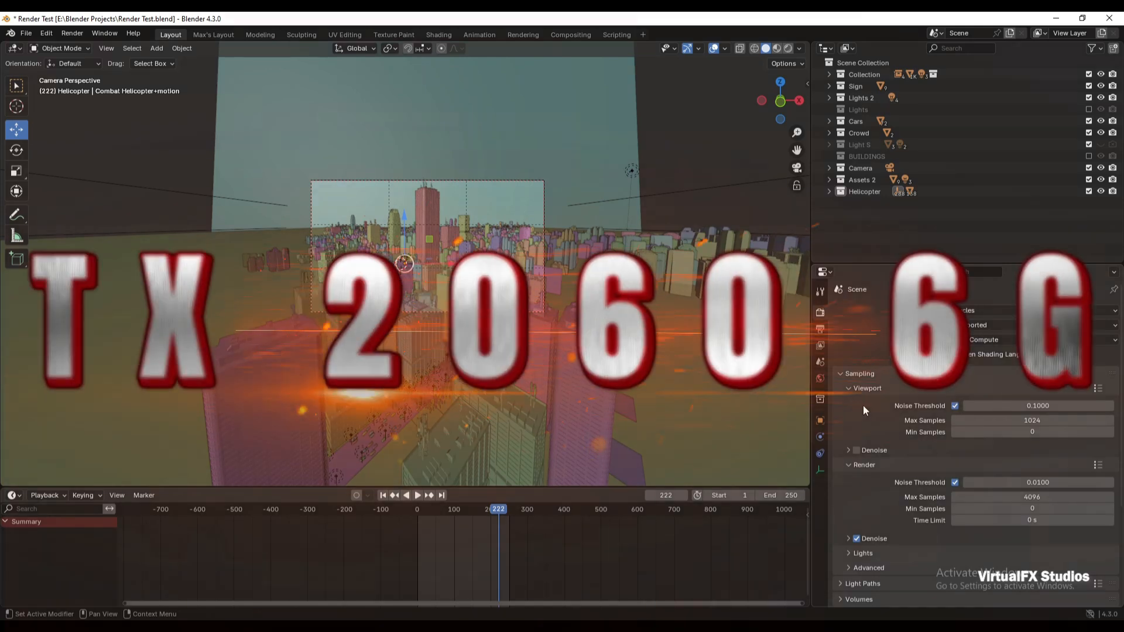
pyautogui.scroll(-3, 862, 405)
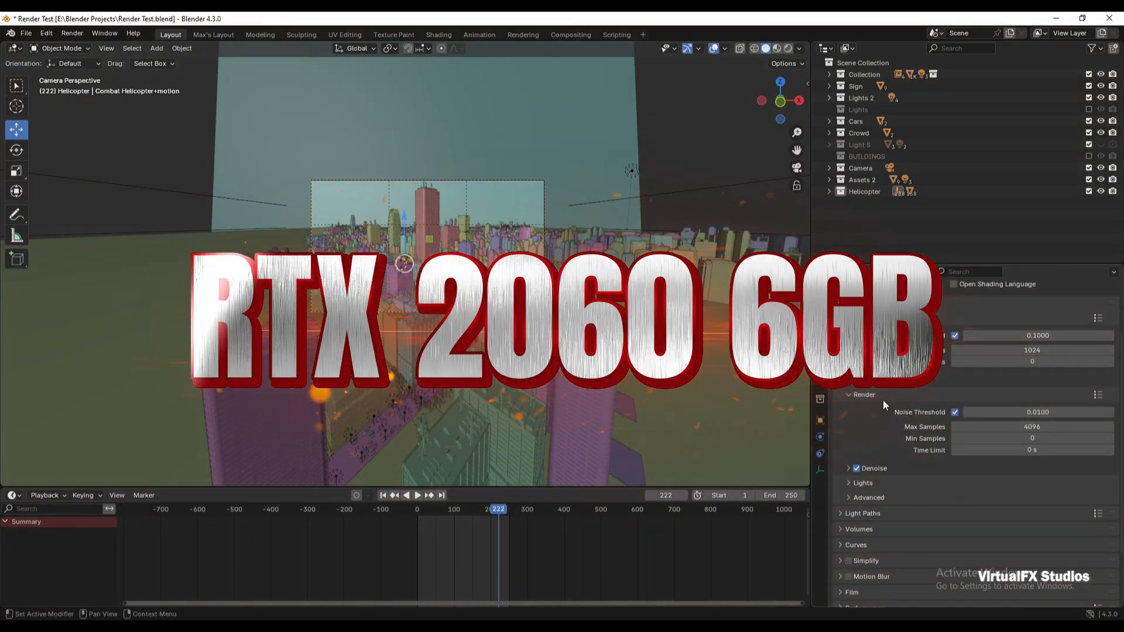
pyautogui.scroll(3, 881, 400)
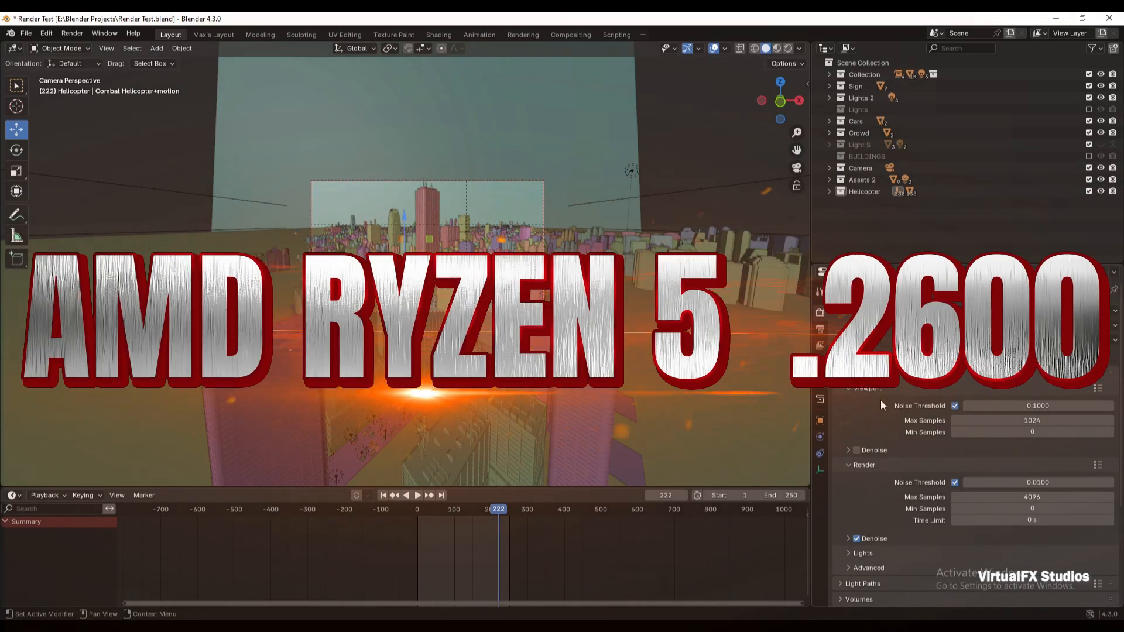
# Step: Render a still image of the city scene at frame 222 from the camera view
pyautogui.scroll(4, 560, 235)
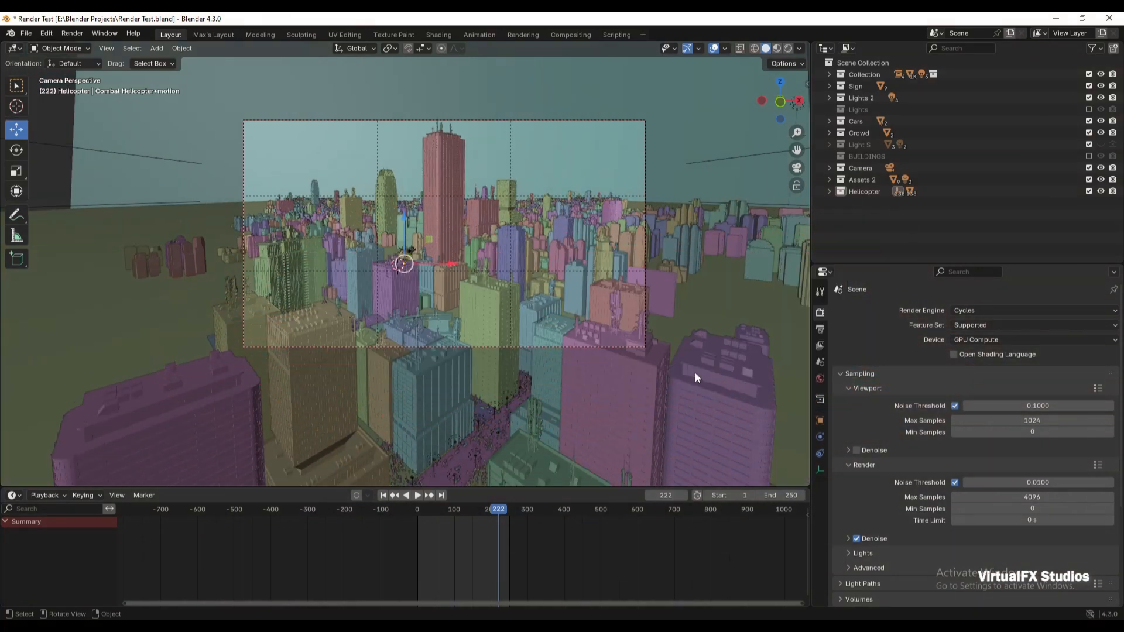
pyautogui.click(72, 33)
pyautogui.click(75, 50)
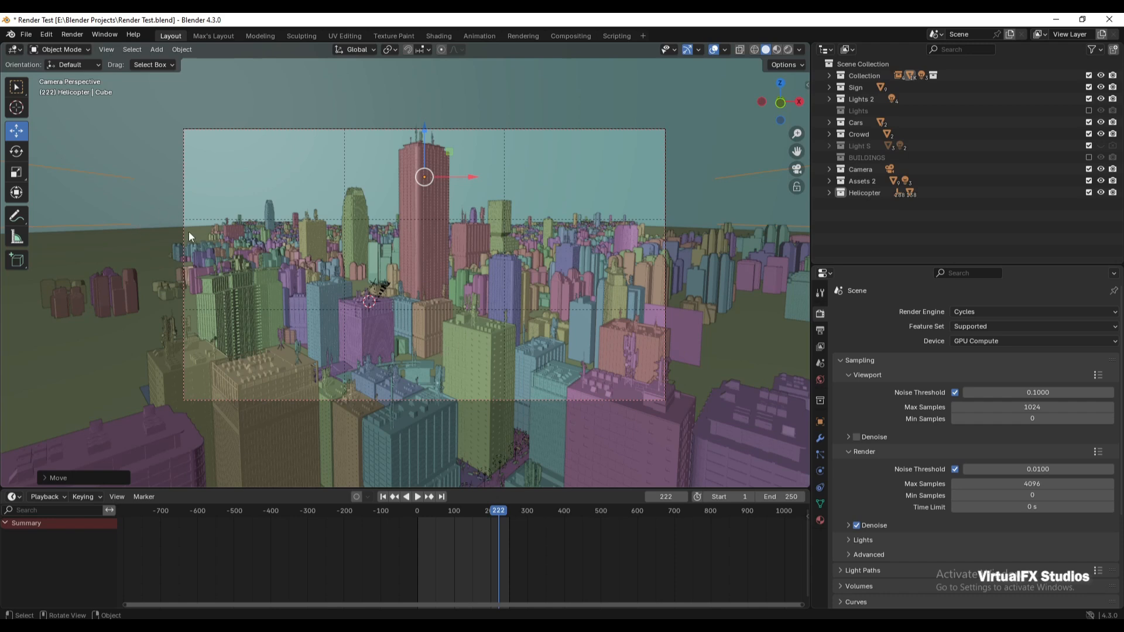
# Step: Set the Cycles render devices to OptiX in the system preferences and save the preferences
pyautogui.click(49, 33)
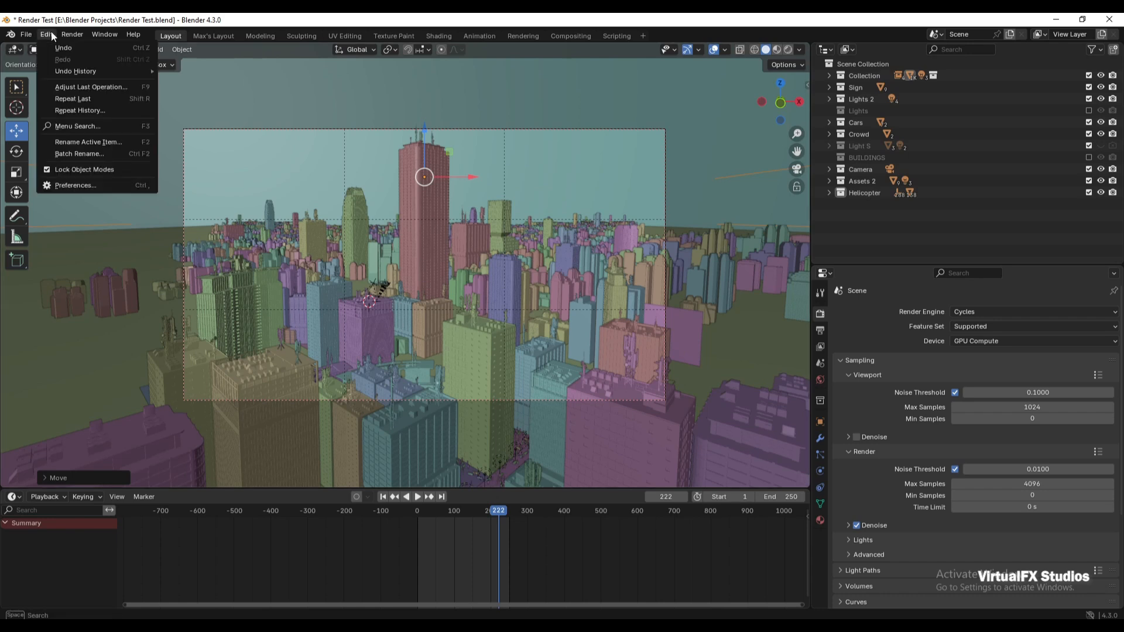
pyautogui.click(117, 185)
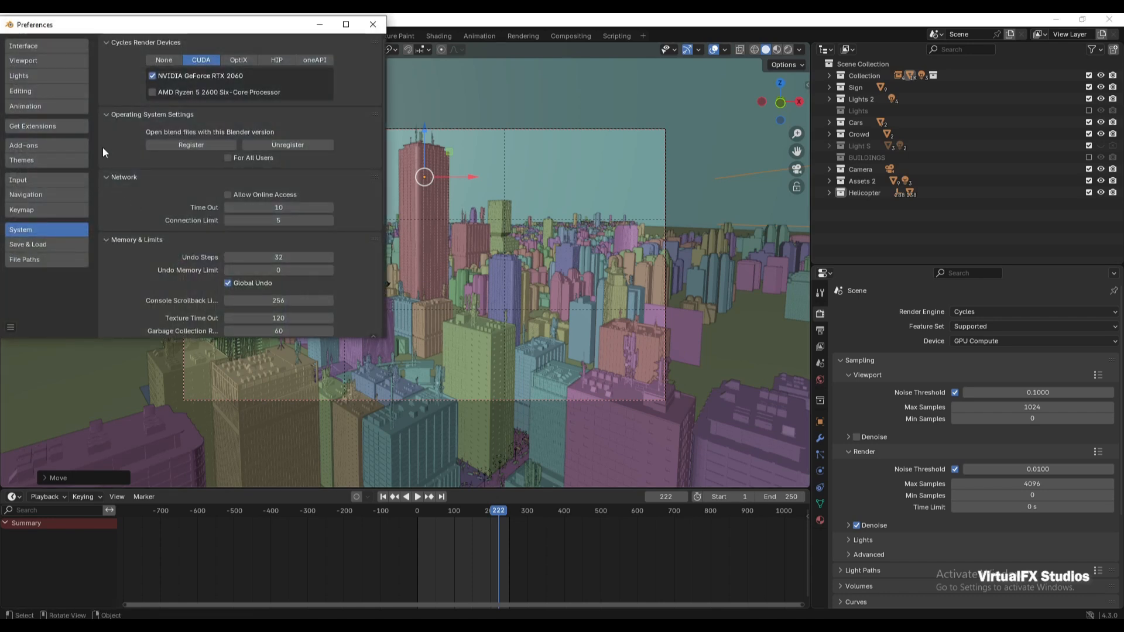
pyautogui.click(155, 61)
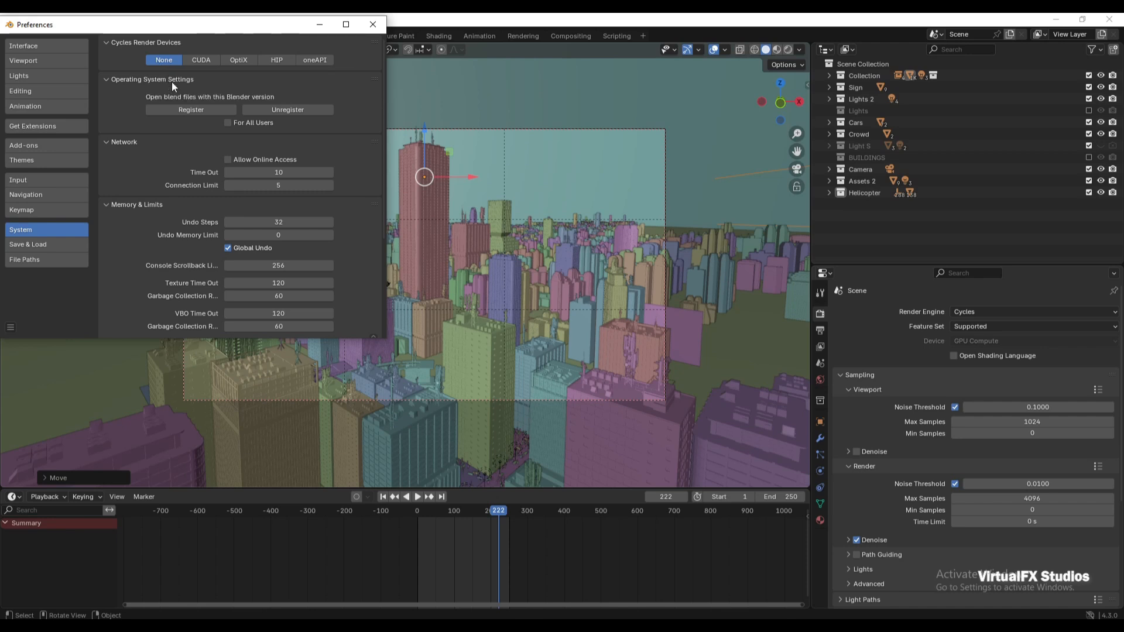
pyautogui.click(205, 59)
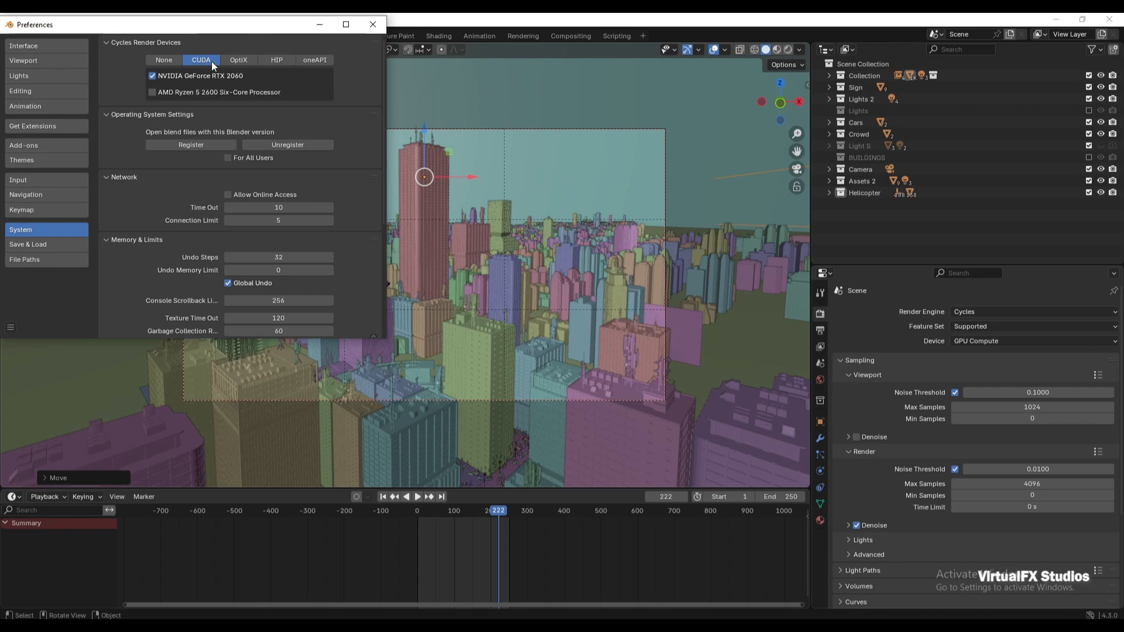
pyautogui.click(237, 61)
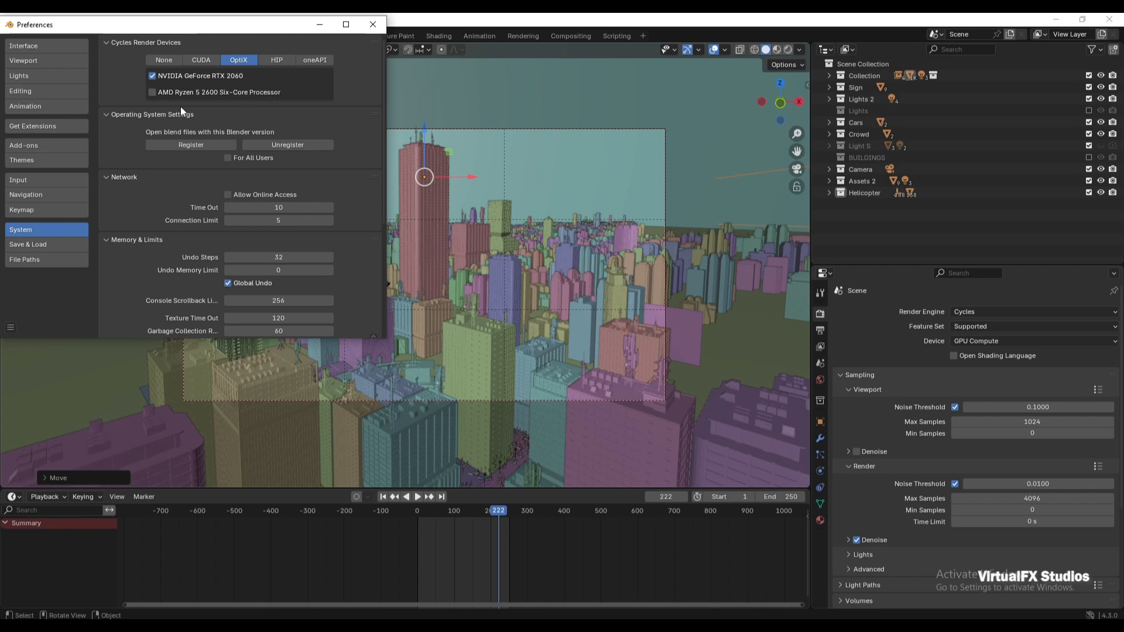
pyautogui.click(10, 327)
pyautogui.click(76, 289)
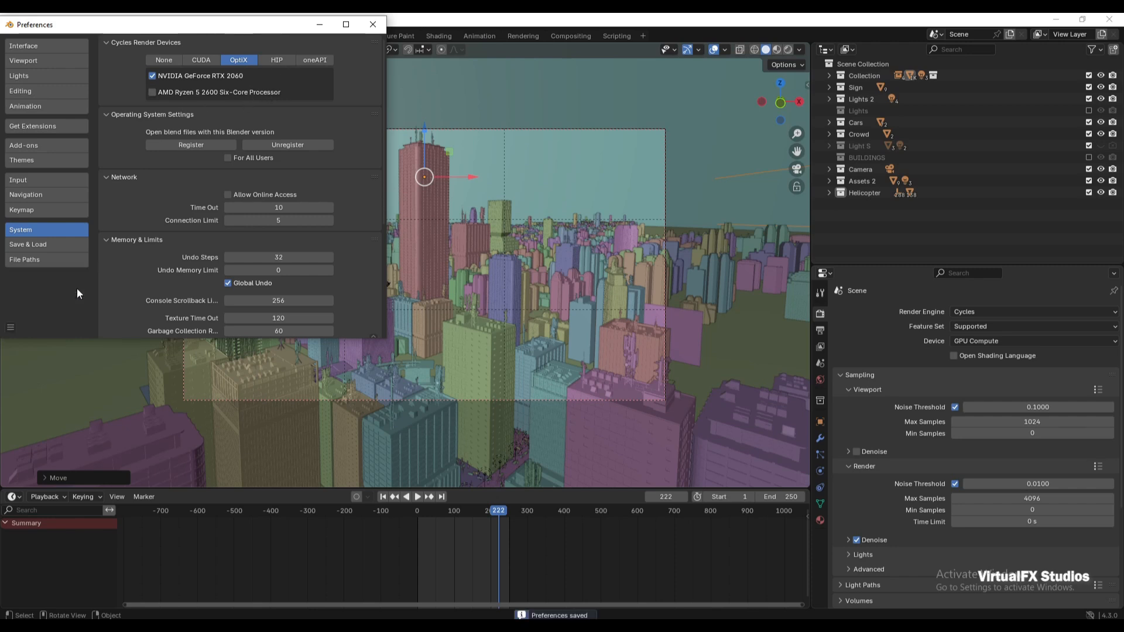
pyautogui.click(372, 27)
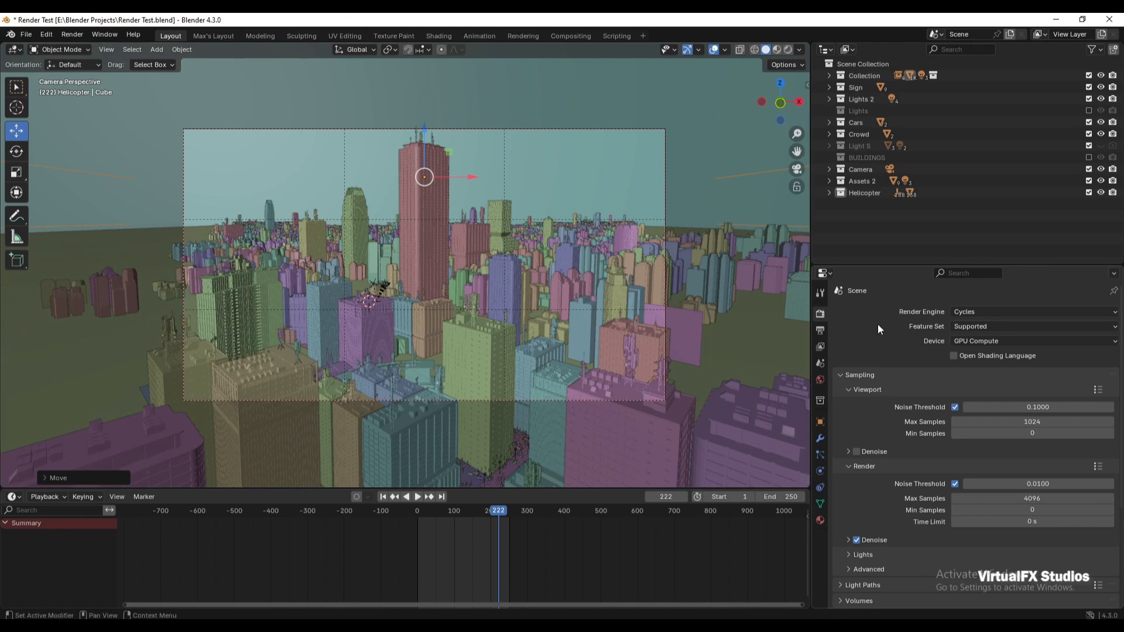
# Step: Set the final render's noise threshold to 0.05 and its maximum samples to 128
pyautogui.scroll(-4, 877, 328)
pyautogui.scroll(-1, 877, 327)
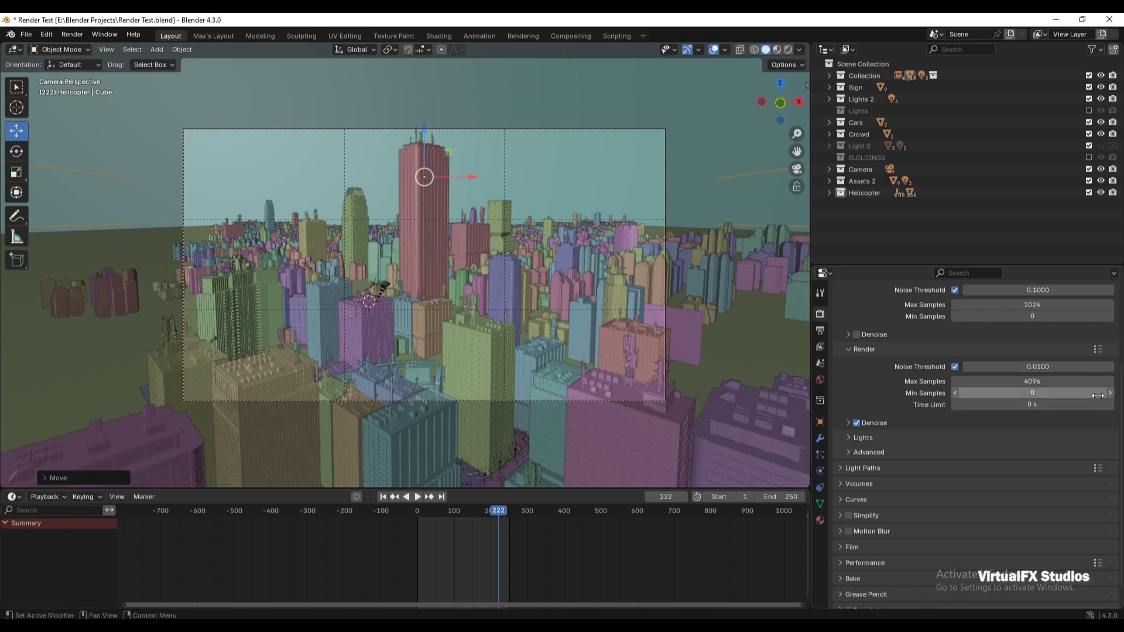
pyautogui.click(1088, 366)
pyautogui.write('0.05')
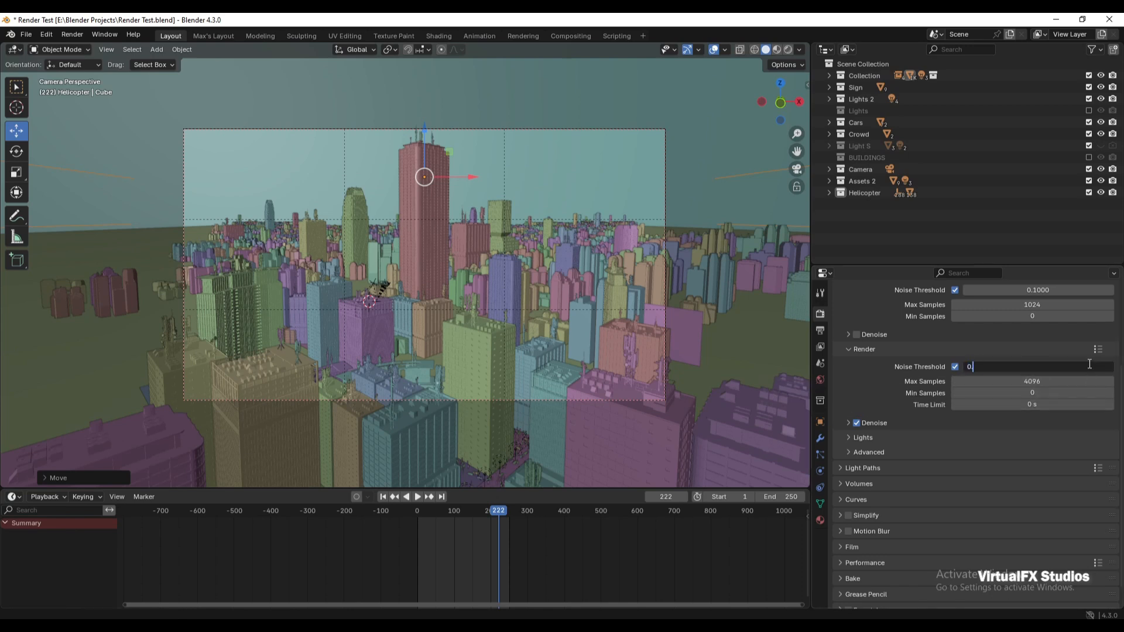
pyautogui.press('Return')
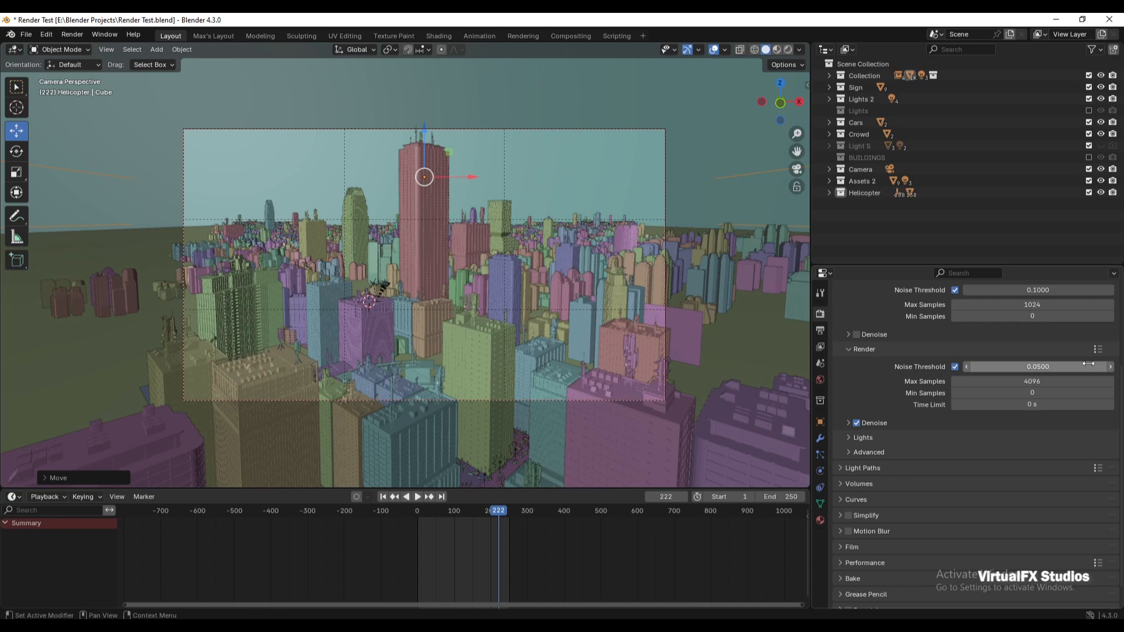
pyautogui.scroll(-1, 1120, 429)
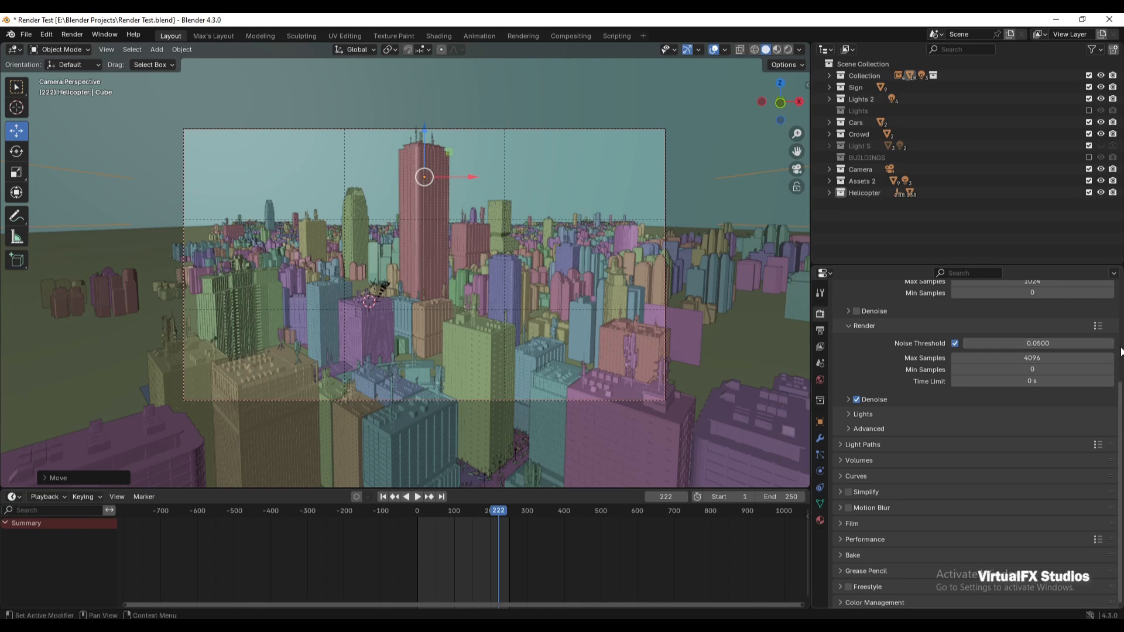
pyautogui.click(1086, 359)
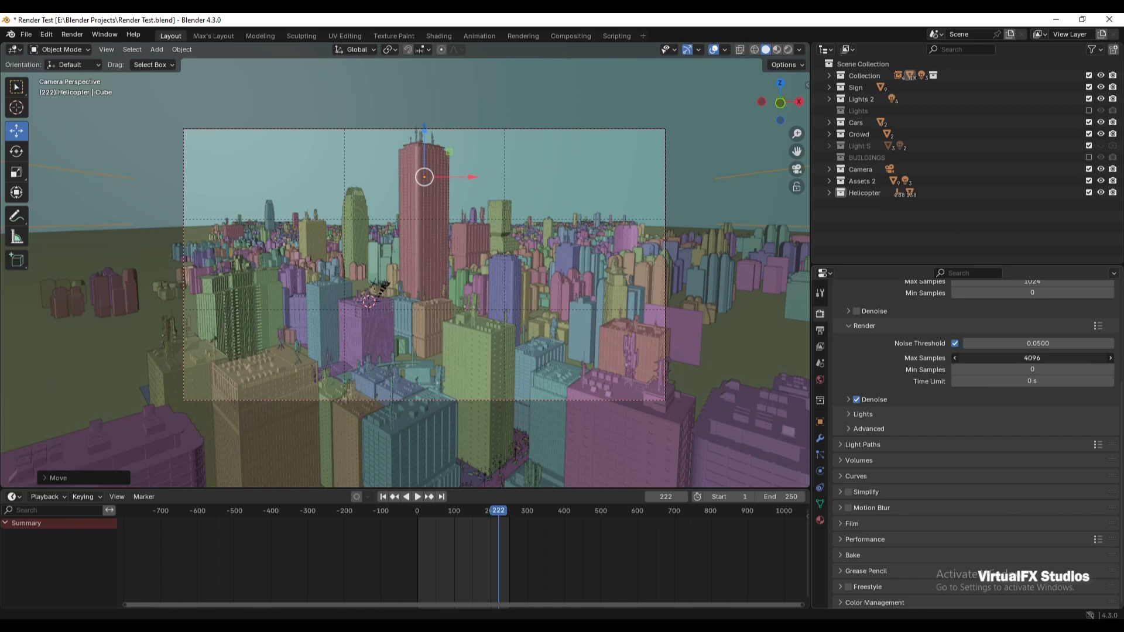
pyautogui.write('128')
pyautogui.press('Return')
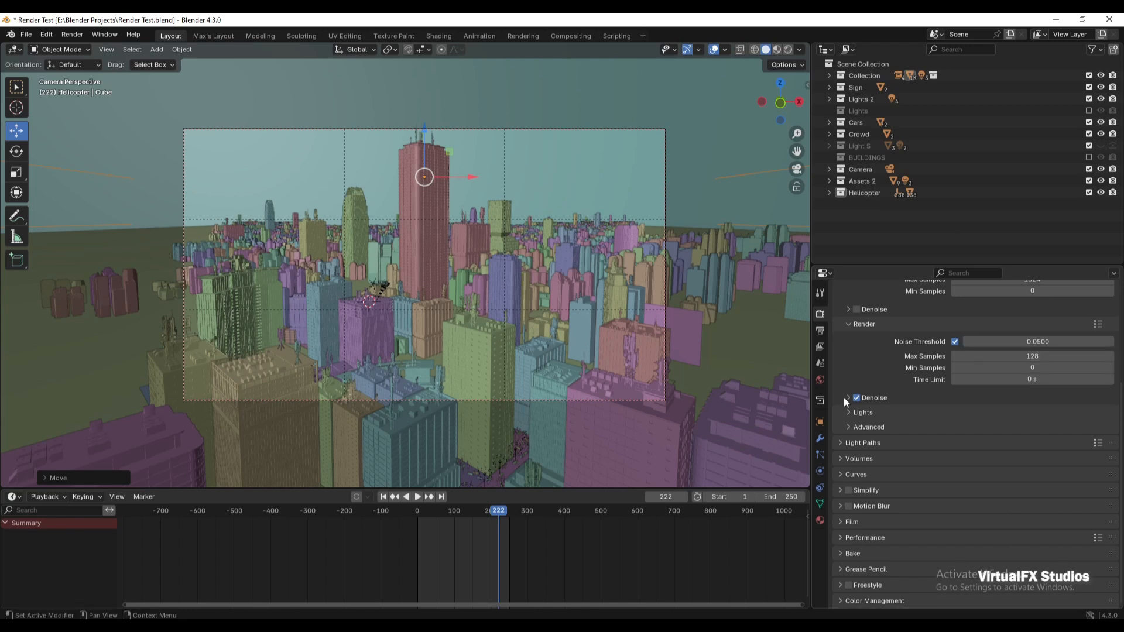
# Step: Change the final render's denoiser to OptiX
pyautogui.click(844, 397)
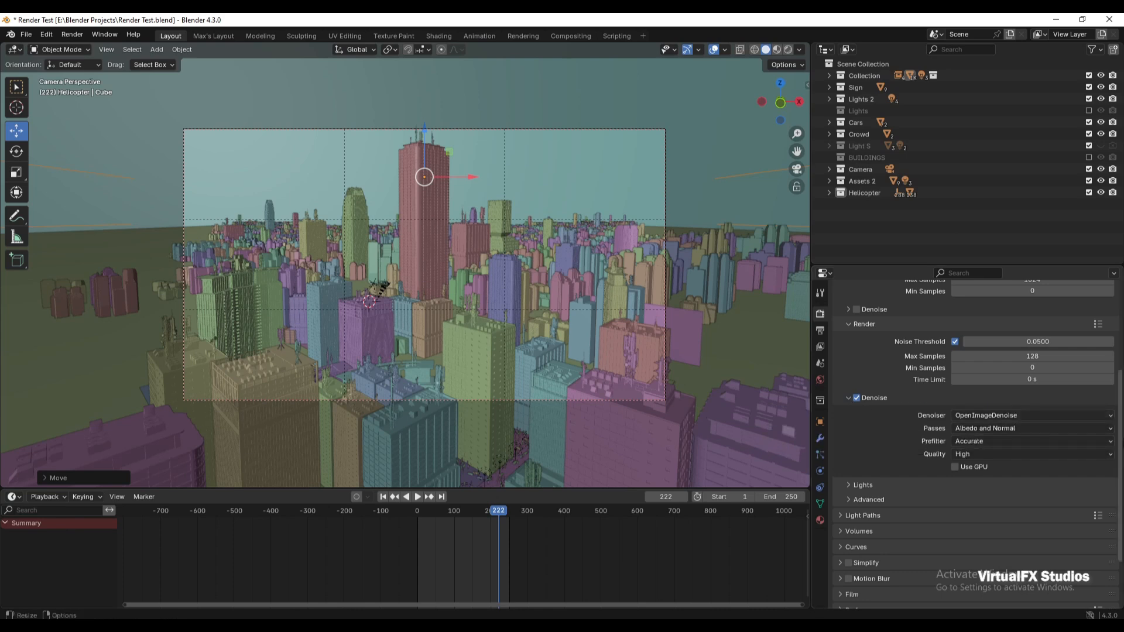
pyautogui.click(1025, 415)
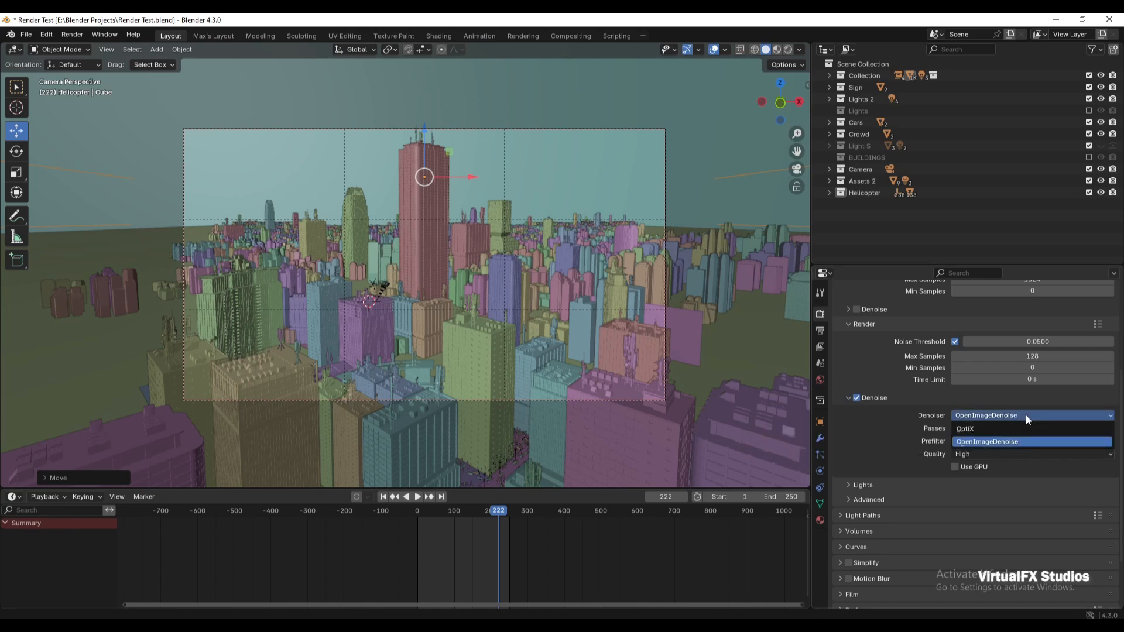
pyautogui.click(974, 427)
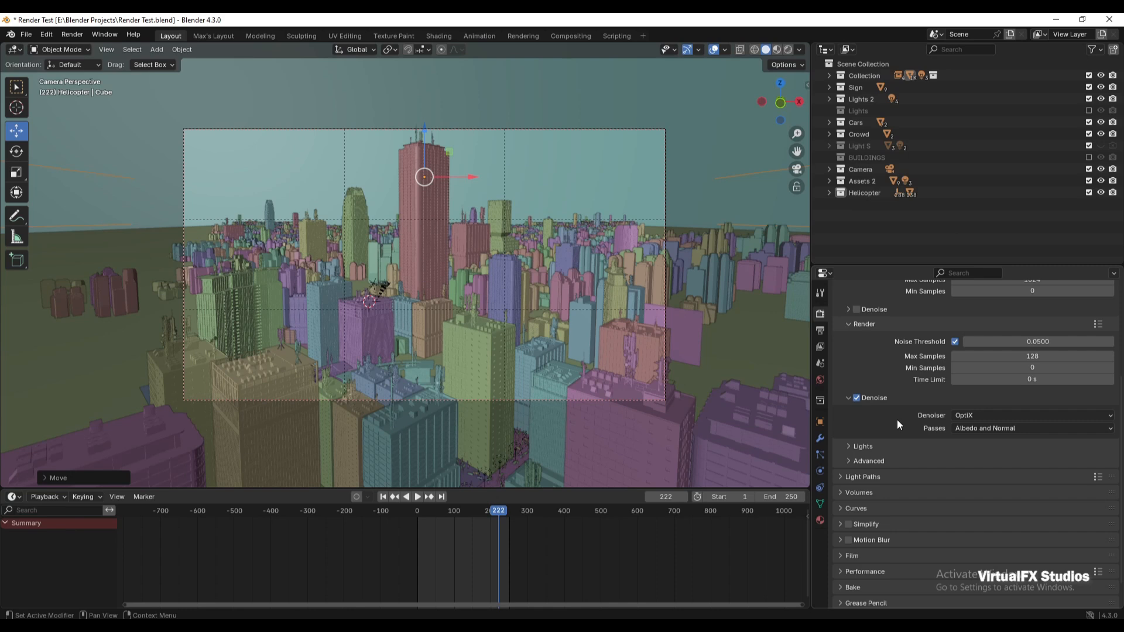
pyautogui.scroll(-2, 897, 416)
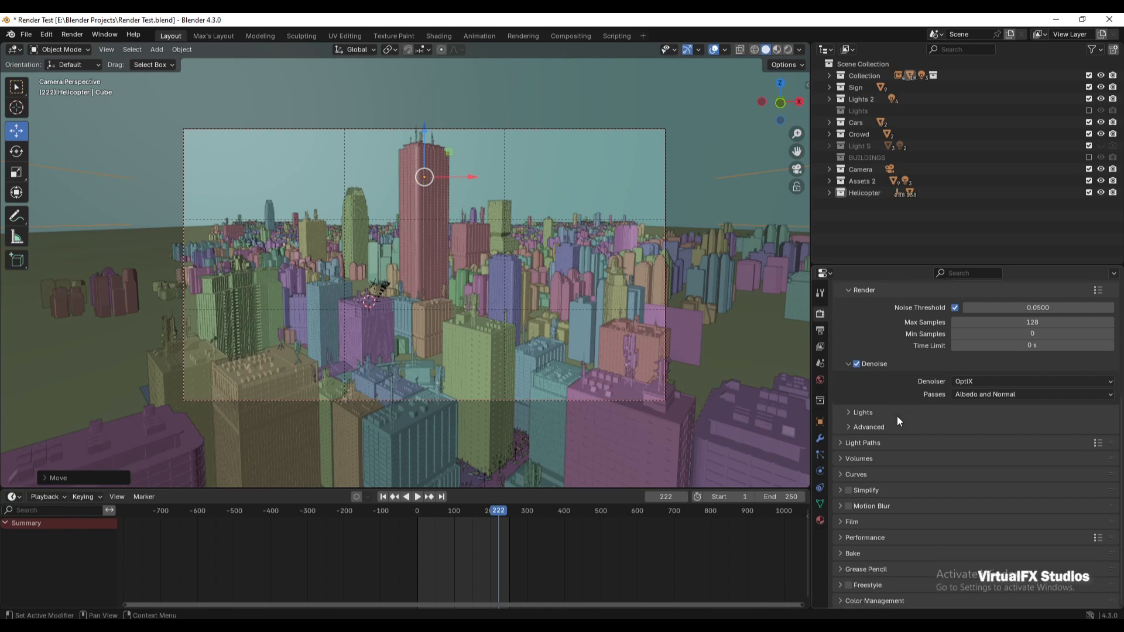
# Step: Set the total maximum light bounces in the Light Paths settings to 8
pyautogui.click(846, 442)
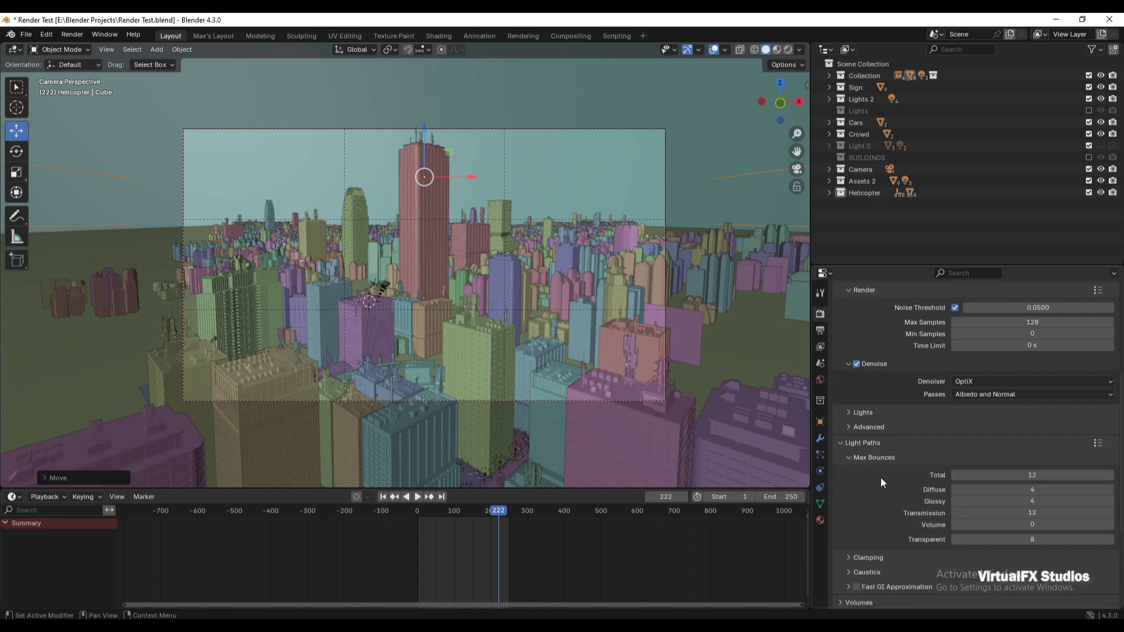
pyautogui.scroll(-1, 880, 476)
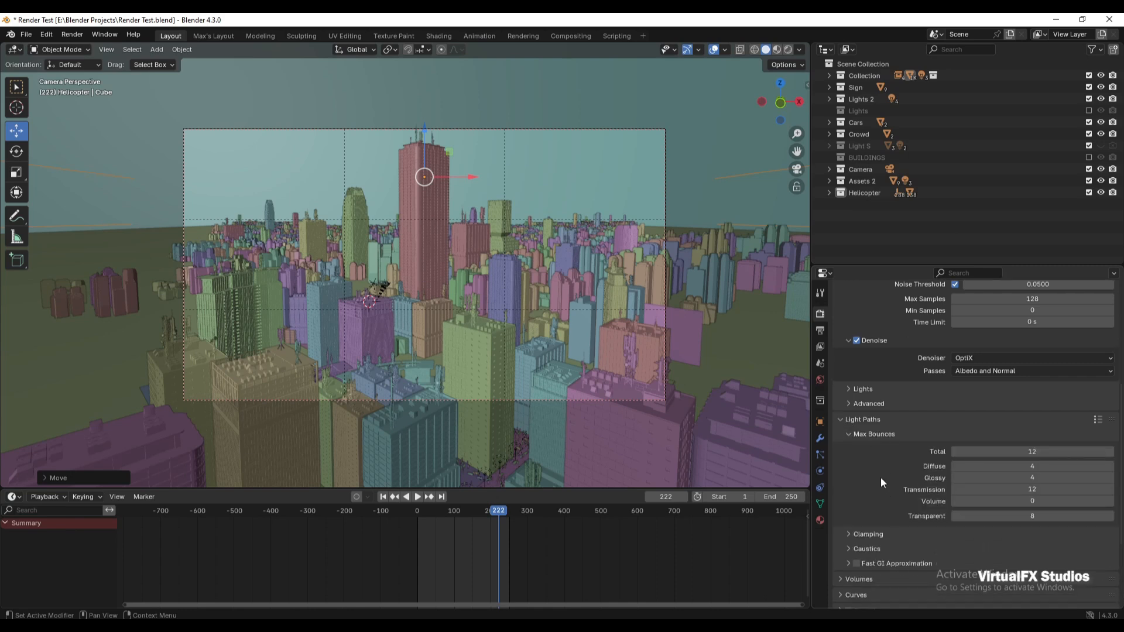
pyautogui.click(1085, 449)
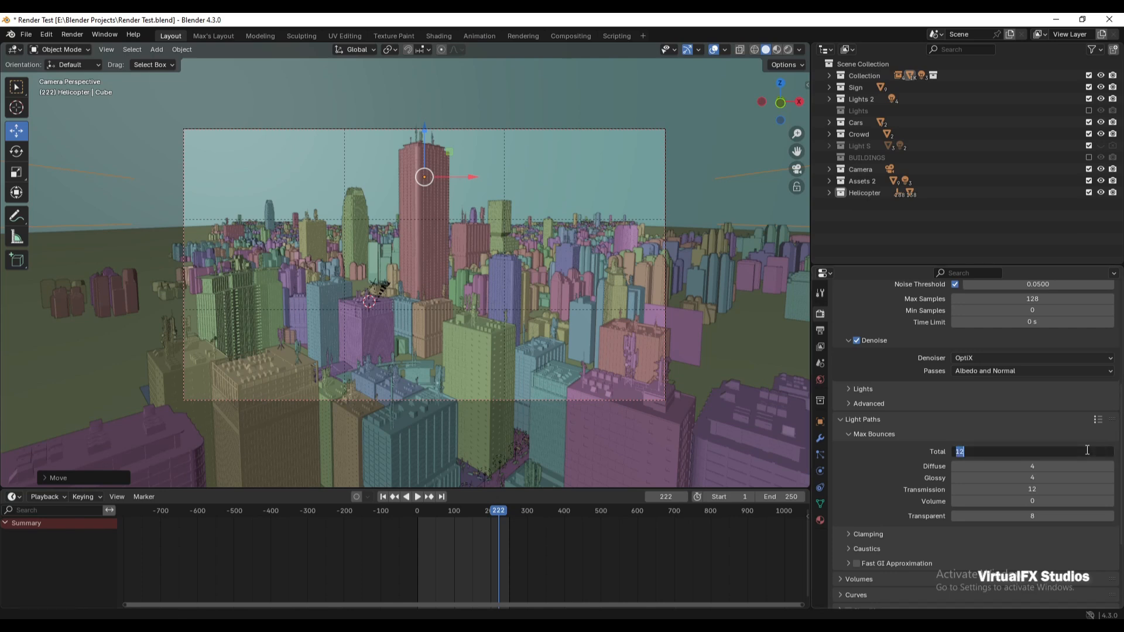
pyautogui.write('8')
pyautogui.press('Return')
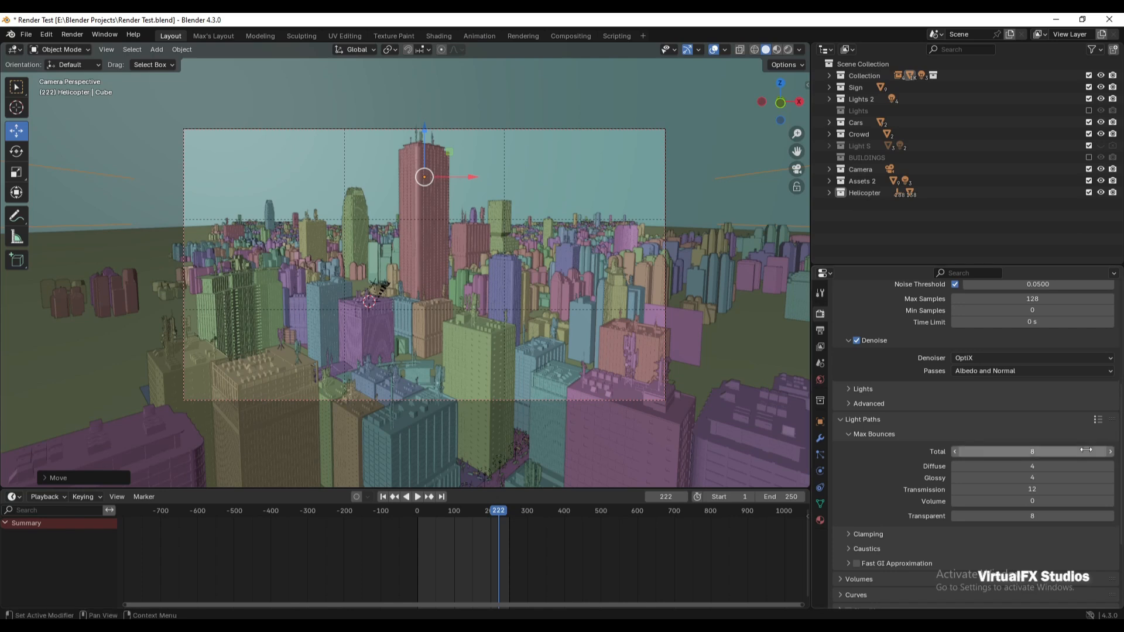
# Step: Enable Persistent Data for the final render in the Performance settings
pyautogui.scroll(-5, 841, 537)
pyautogui.click(840, 538)
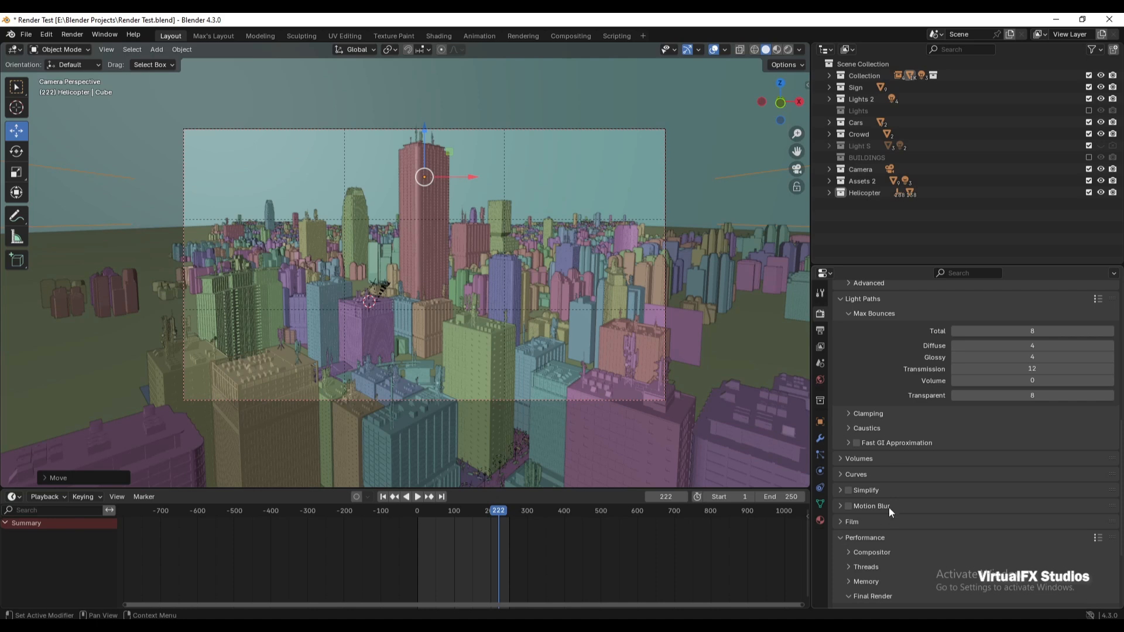
pyautogui.scroll(-3, 891, 504)
pyautogui.click(849, 512)
pyautogui.scroll(-2, 878, 515)
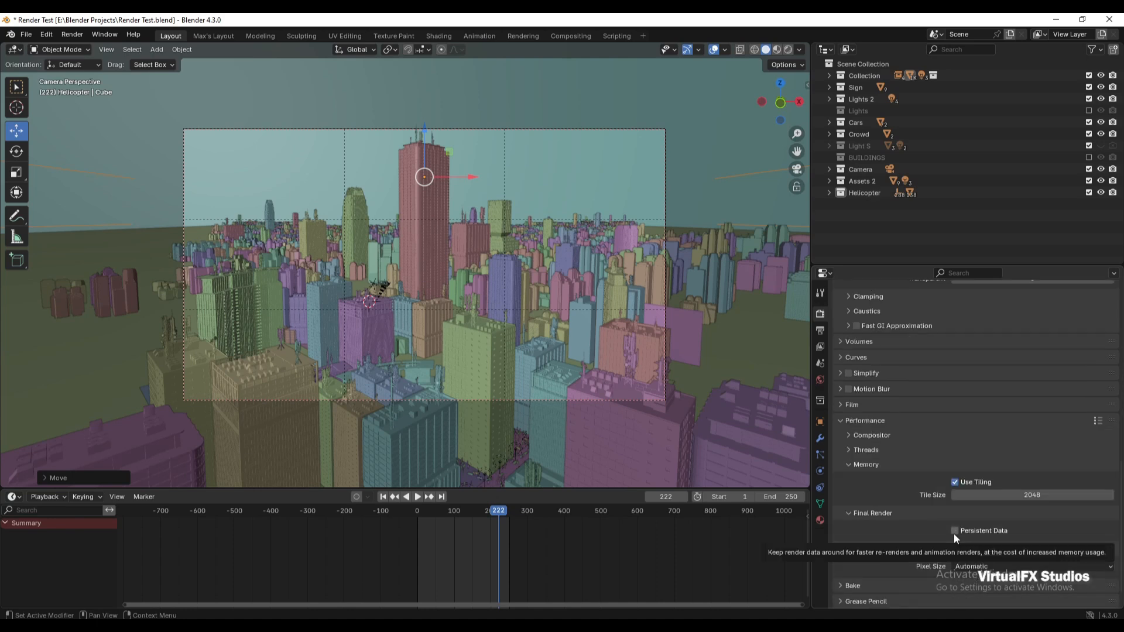
pyautogui.click(954, 531)
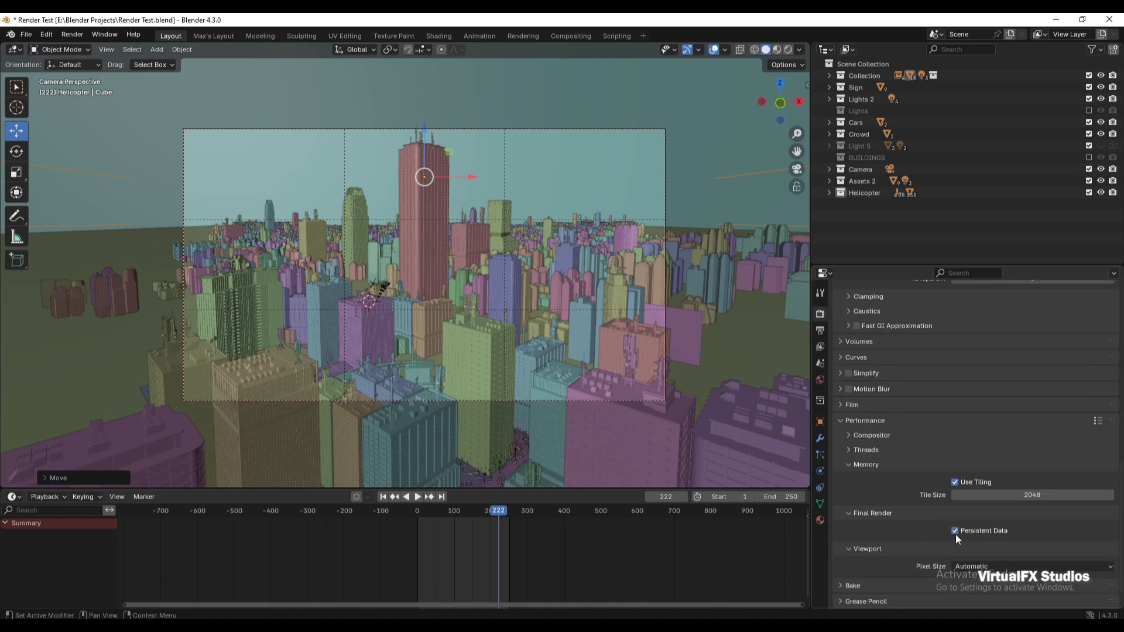
# Step: Render the city scene at frame 222 with the optimised settings and close the render result
pyautogui.press('F12')
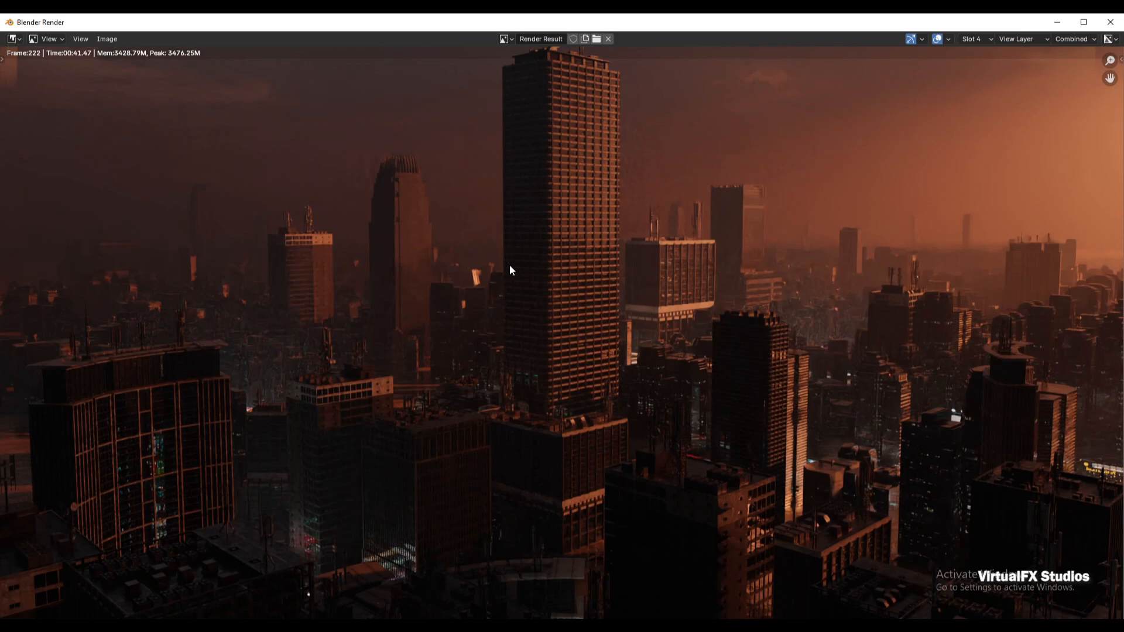
pyautogui.press('Escape')
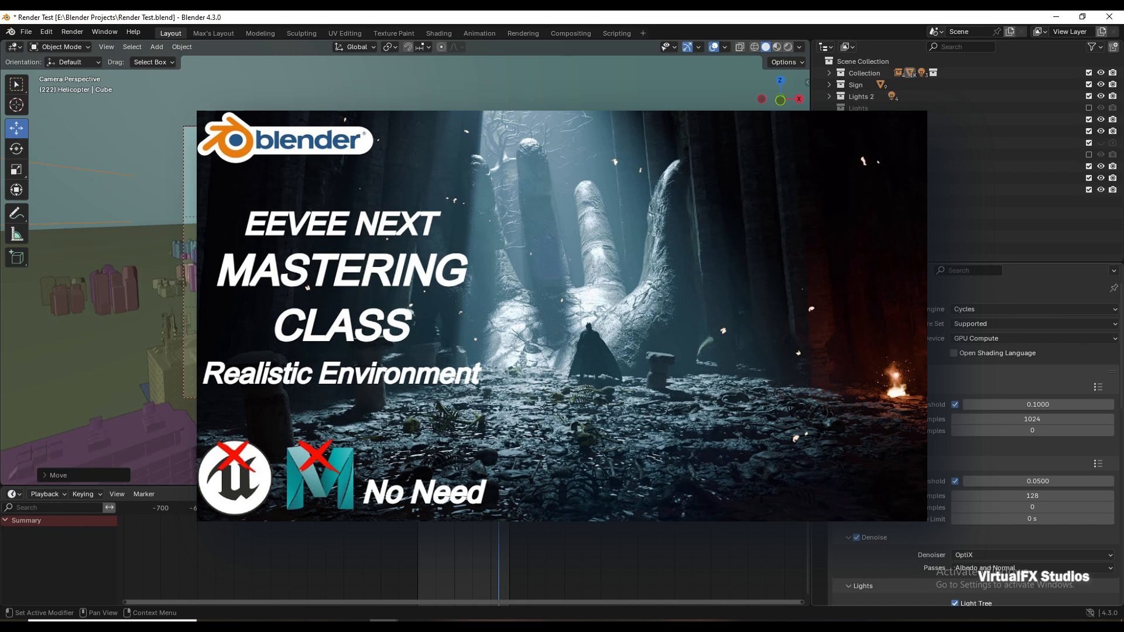
# Step: Raise the final render's noise threshold to 0.1
pyautogui.scroll(-2, 878, 360)
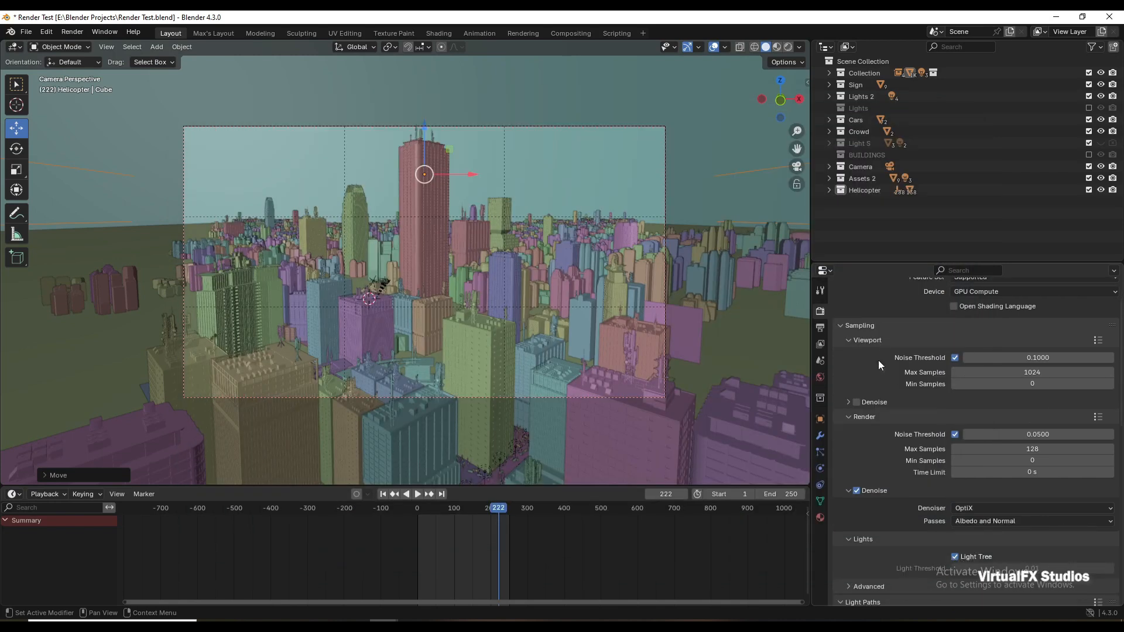
pyautogui.scroll(-1, 878, 360)
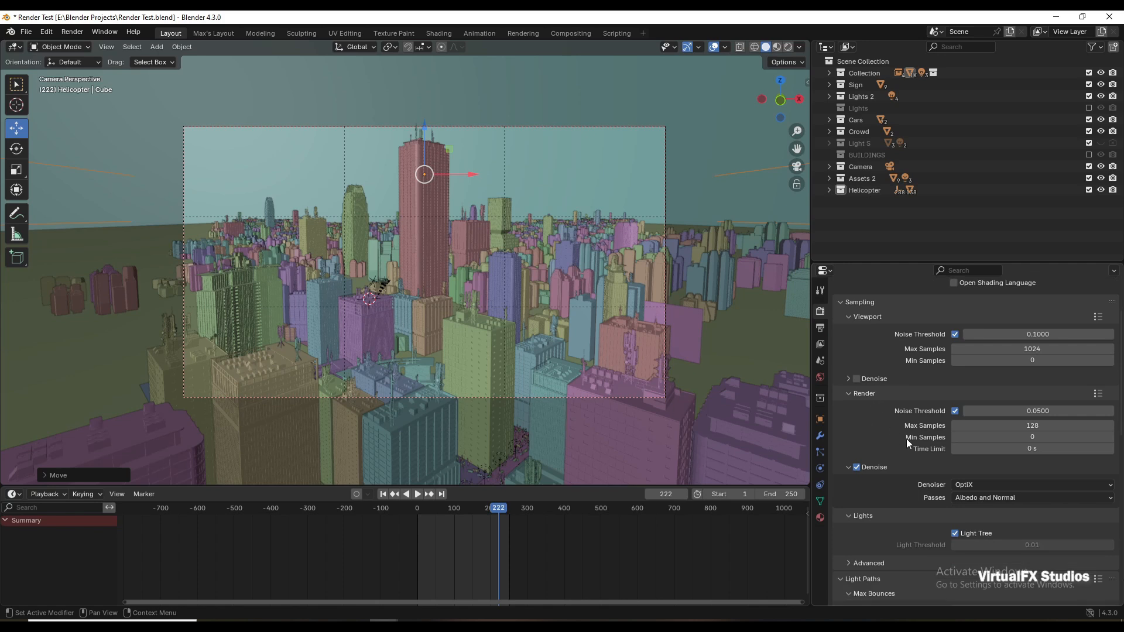
pyautogui.scroll(-1, 971, 409)
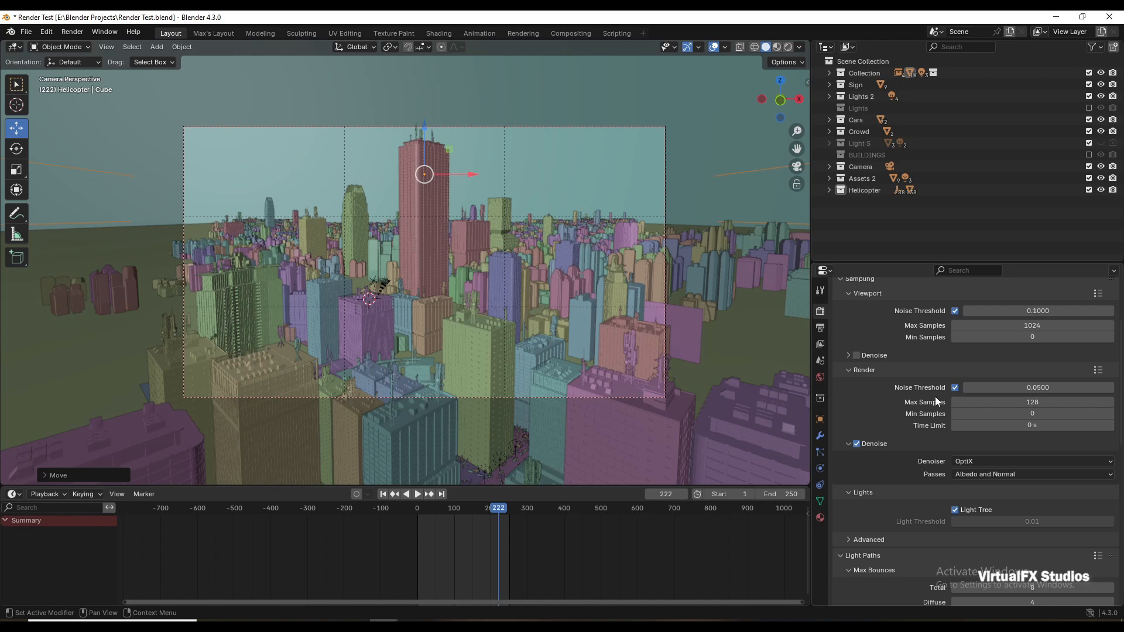
pyautogui.click(988, 387)
pyautogui.write('0.')
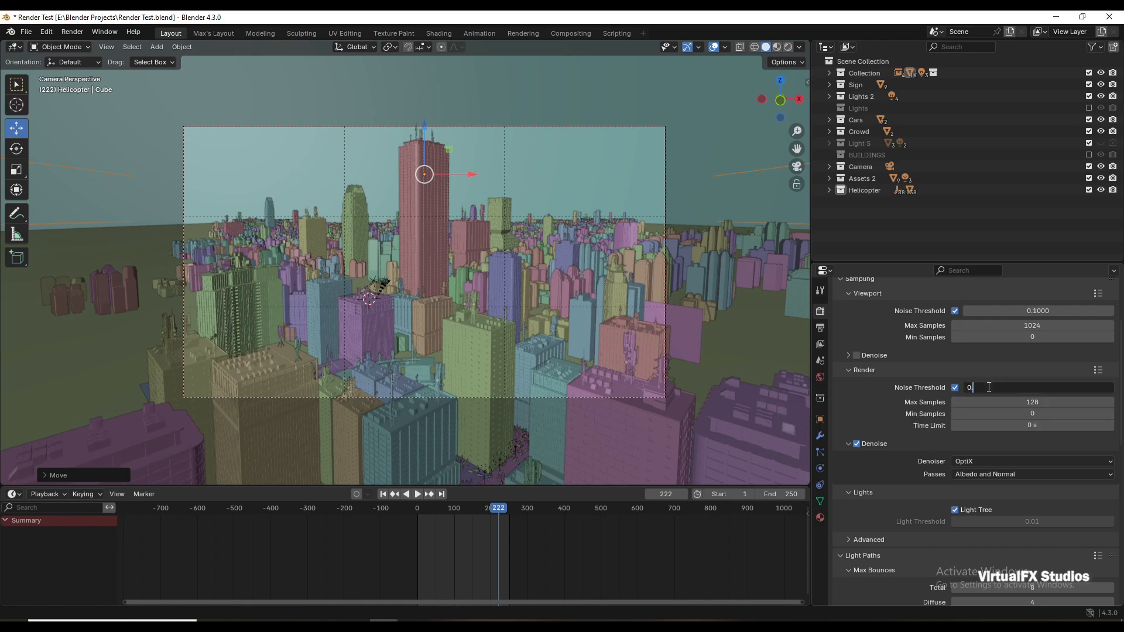
pyautogui.write('1')
pyautogui.press('Return')
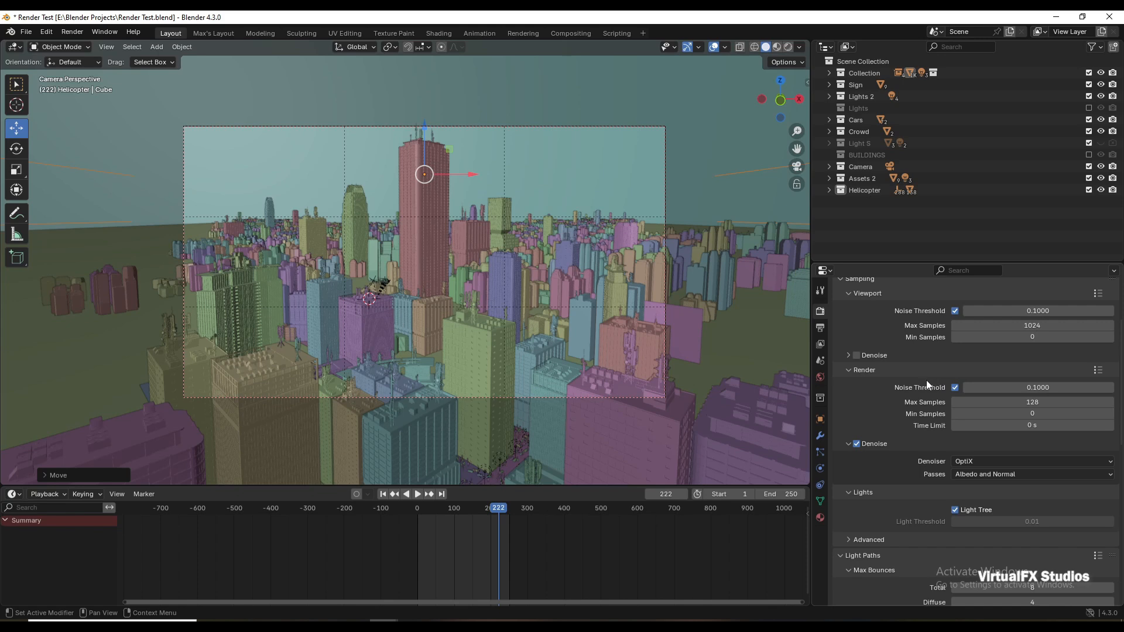
# Step: Change the final render's denoiser to OpenImageDenoise and enable its GPU processing
pyautogui.scroll(-1, 907, 371)
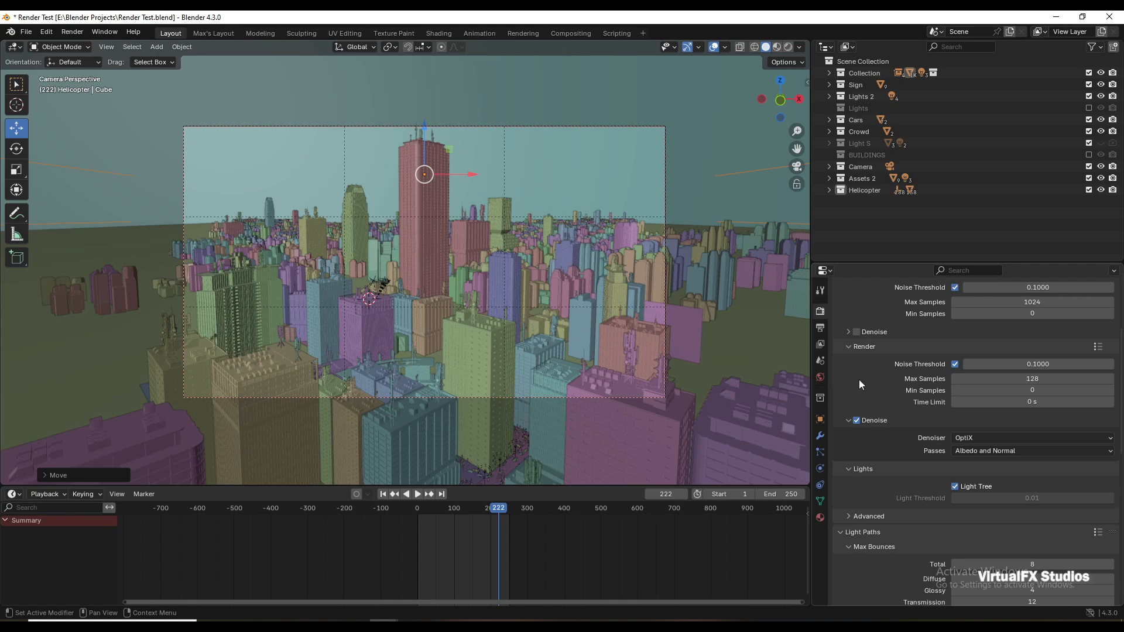
pyautogui.scroll(-2, 859, 379)
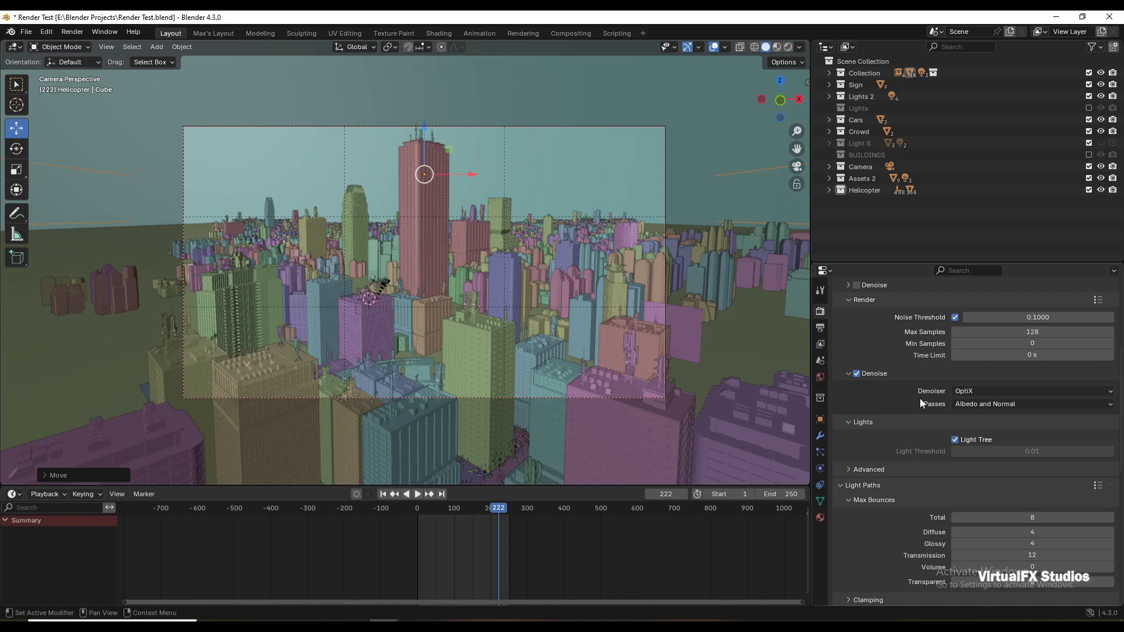
pyautogui.scroll(2, 896, 440)
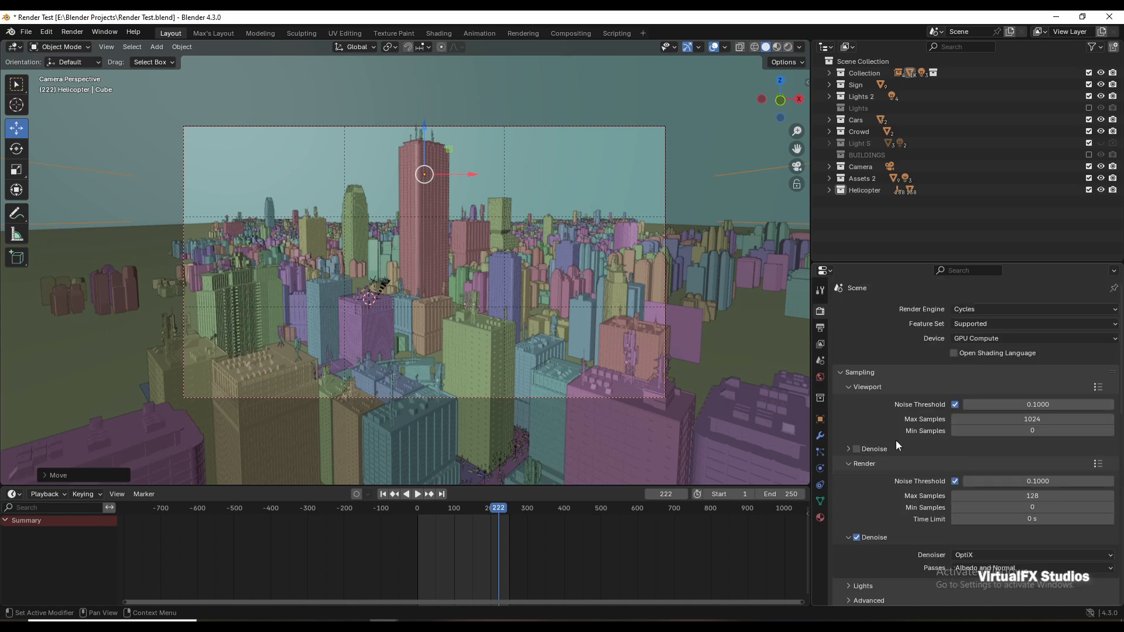
pyautogui.click(895, 441)
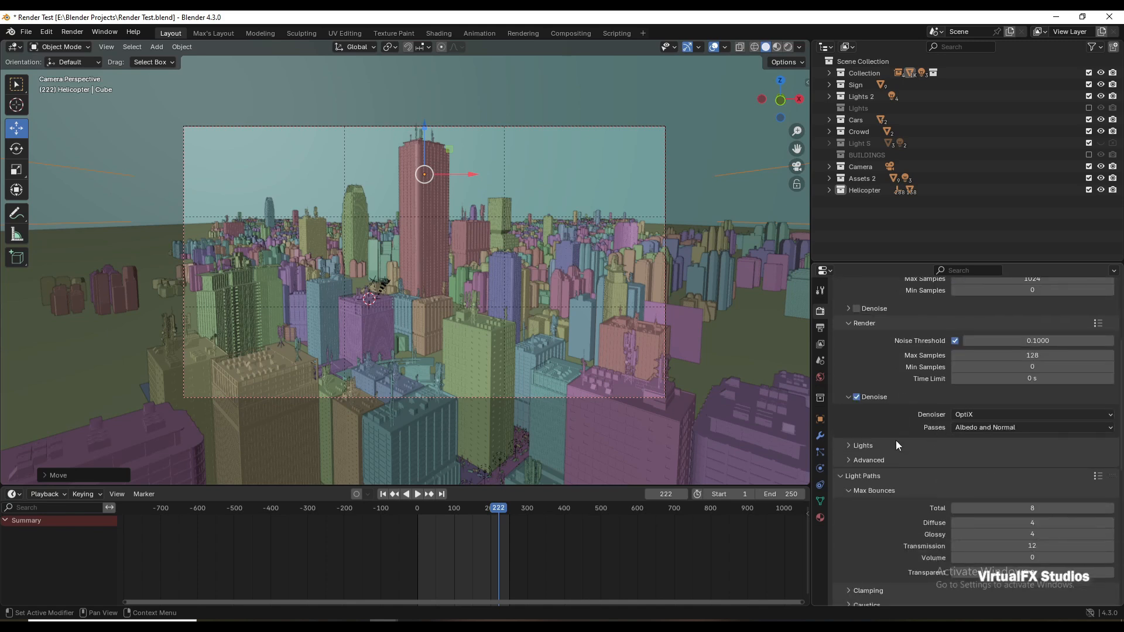
pyautogui.scroll(-1, 897, 413)
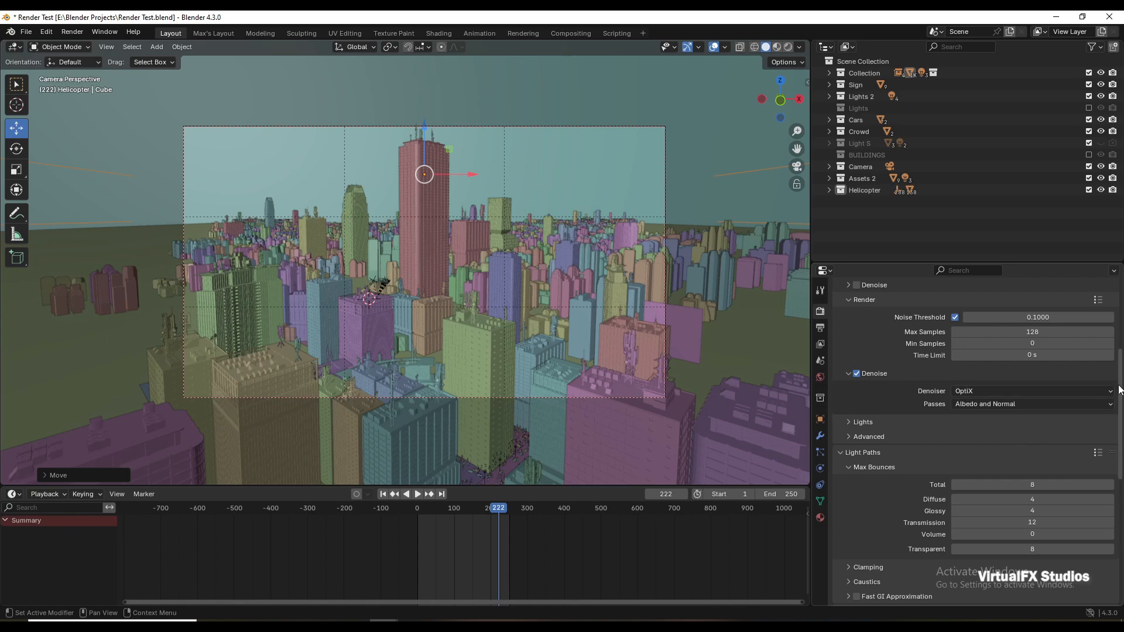
pyautogui.click(1089, 389)
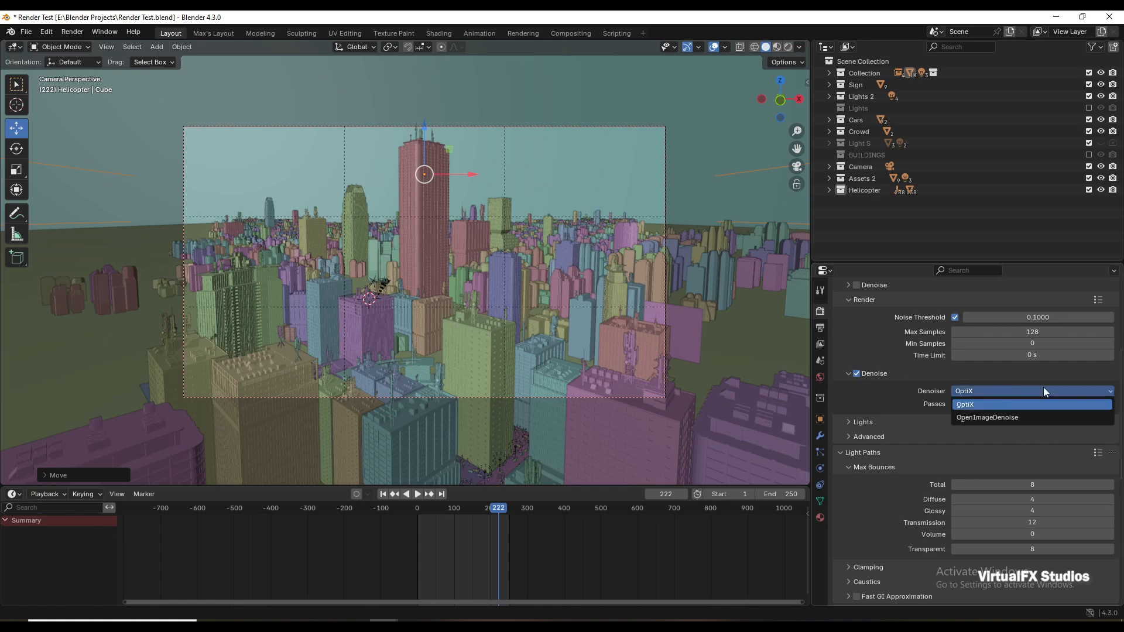
pyautogui.click(998, 417)
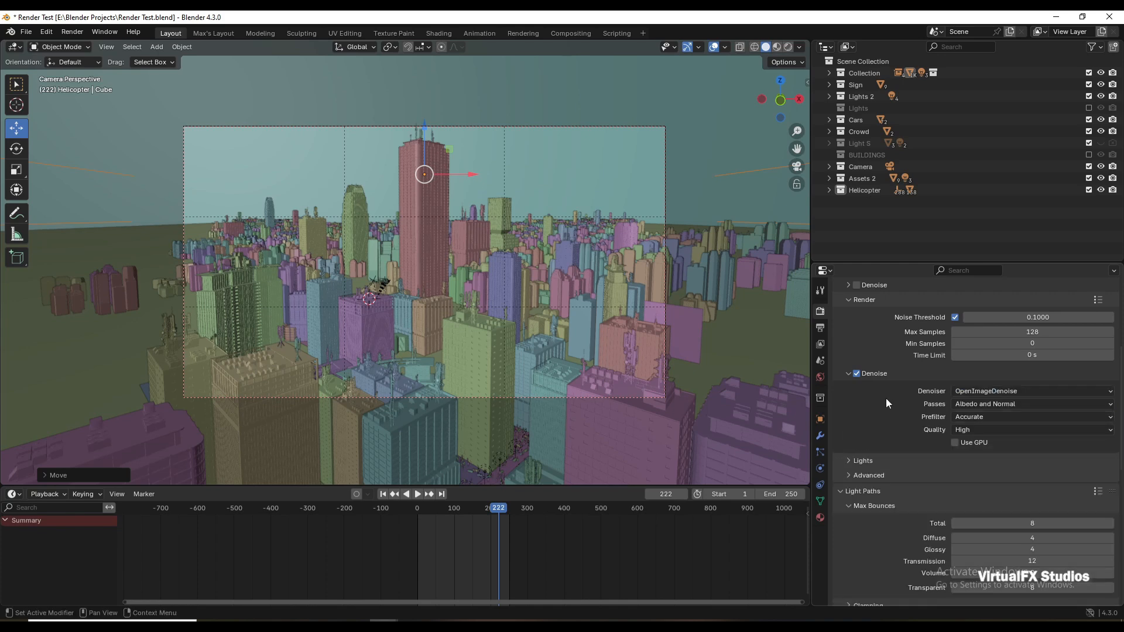
pyautogui.scroll(-1, 886, 398)
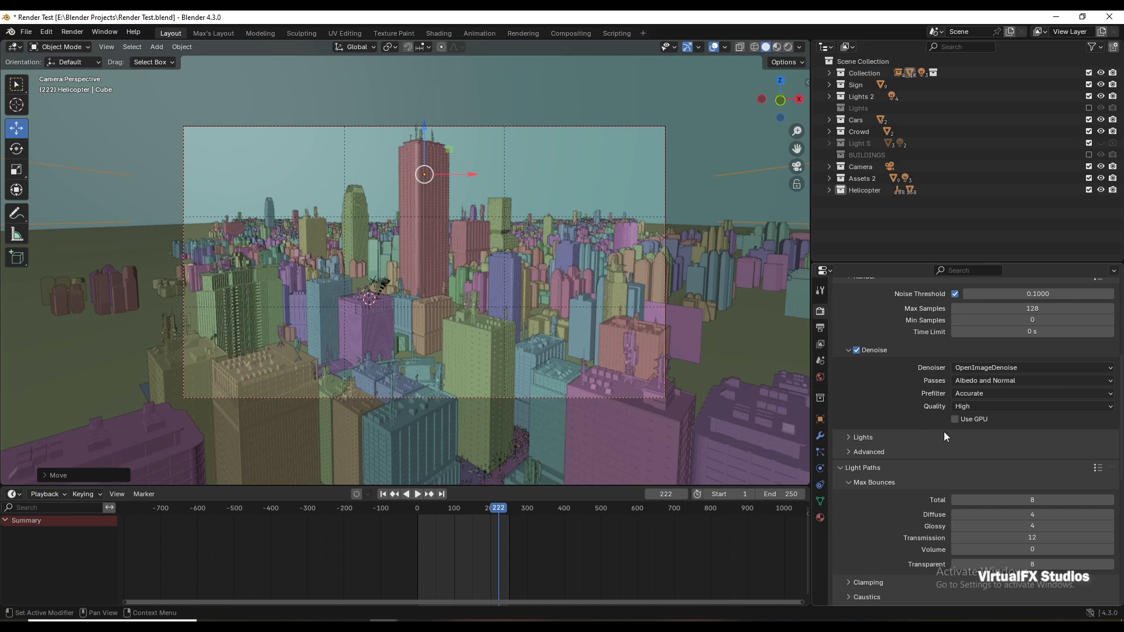
pyautogui.click(955, 420)
# Step: Disable Light Tree in the Lights sampling settings
pyautogui.scroll(-2, 870, 365)
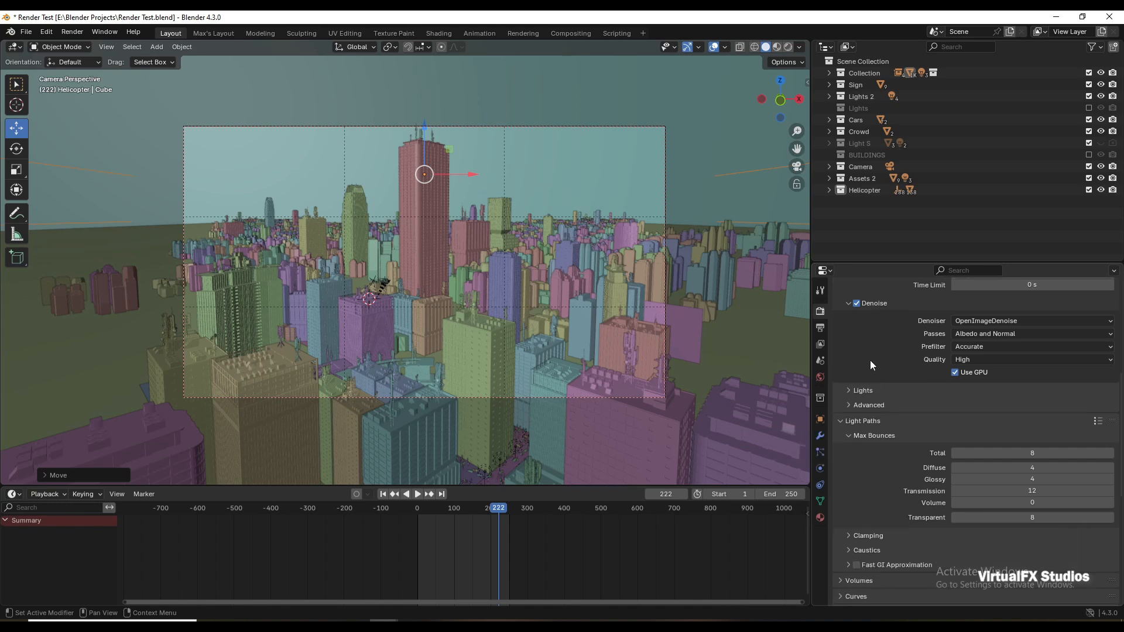
pyautogui.click(846, 391)
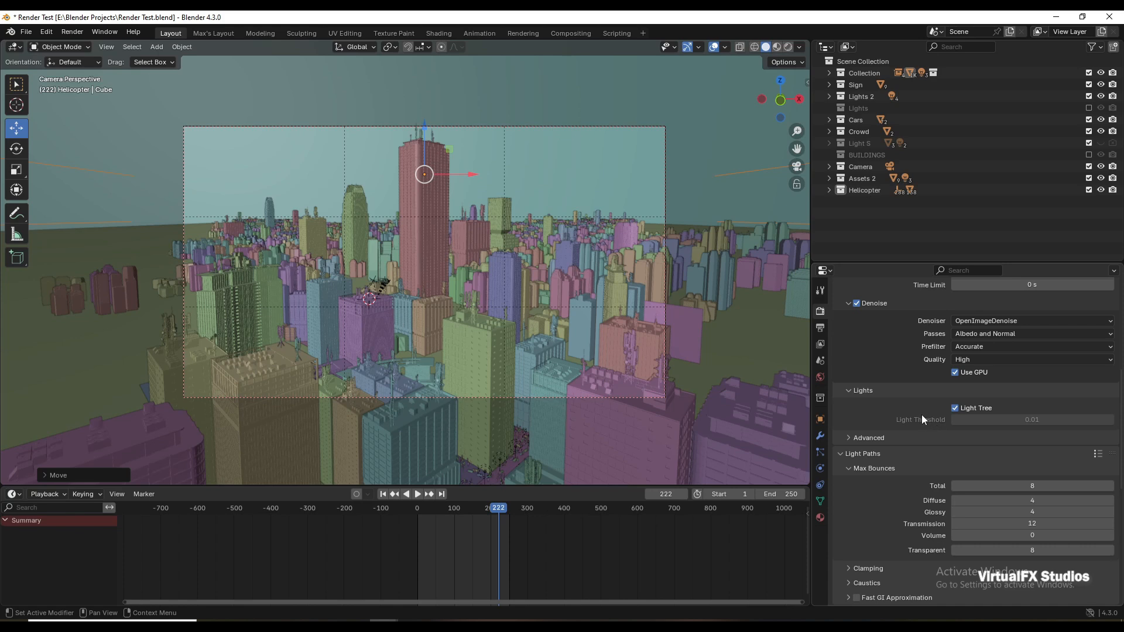
pyautogui.click(955, 408)
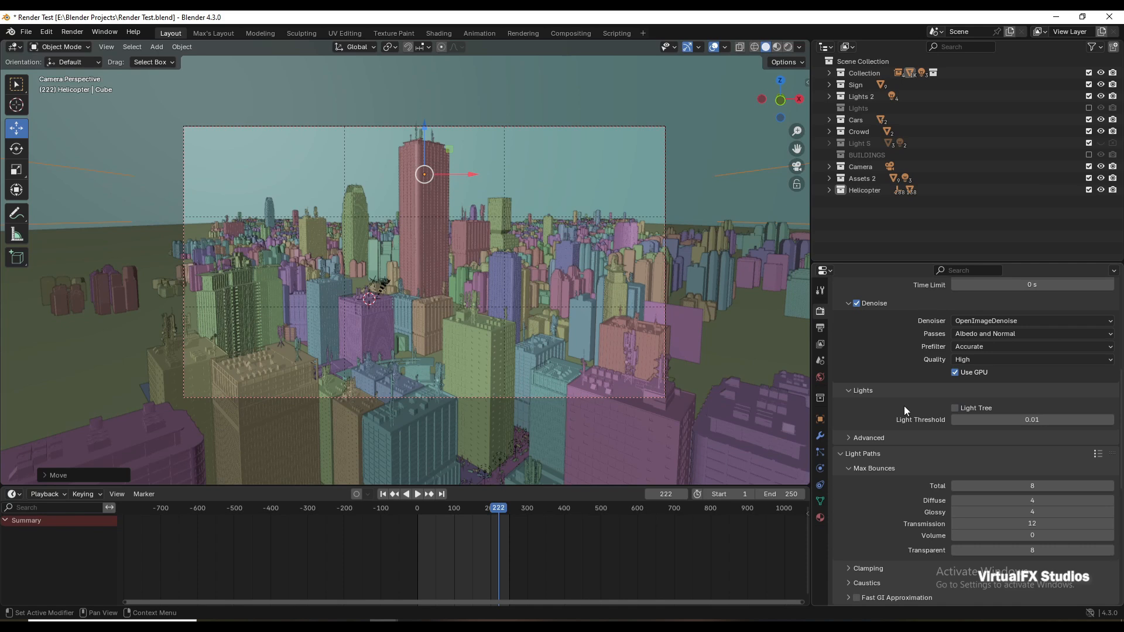
# Step: Apply the Fast Global Illumination preset to the light paths and reduce the volume bounces to 1
pyautogui.scroll(-3, 903, 406)
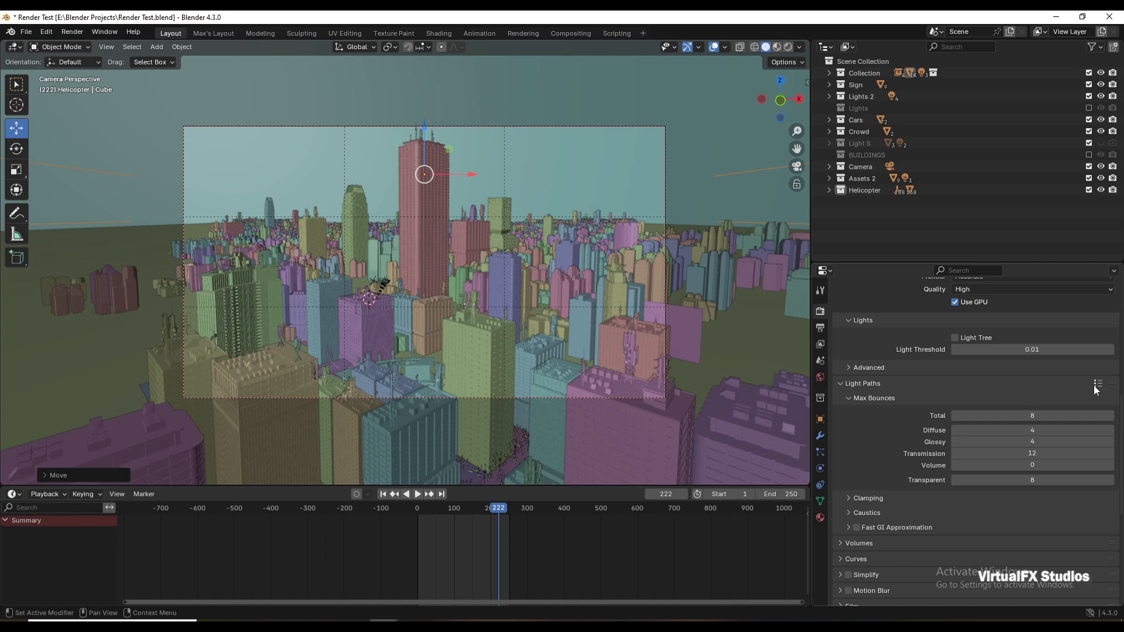
pyautogui.click(1097, 384)
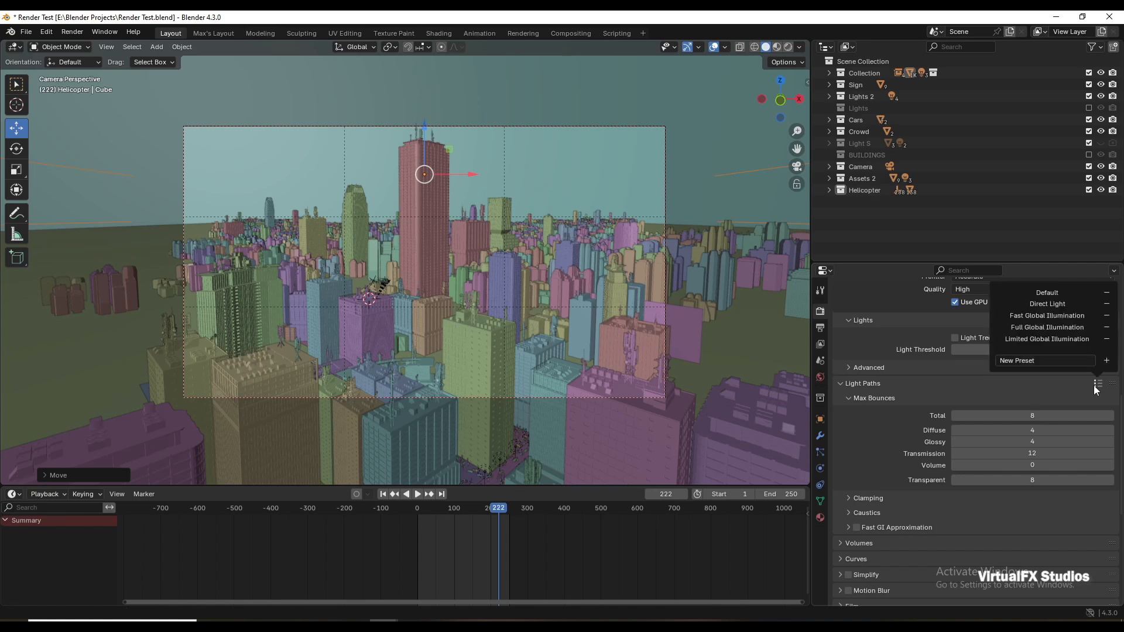
pyautogui.click(1046, 315)
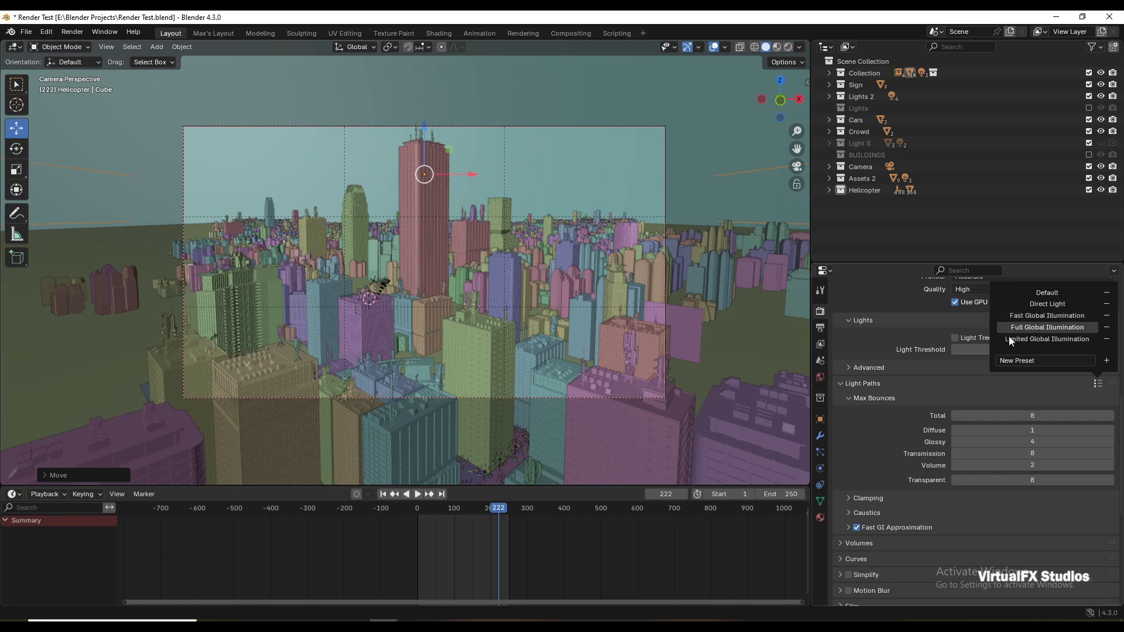
pyautogui.scroll(-1, 940, 513)
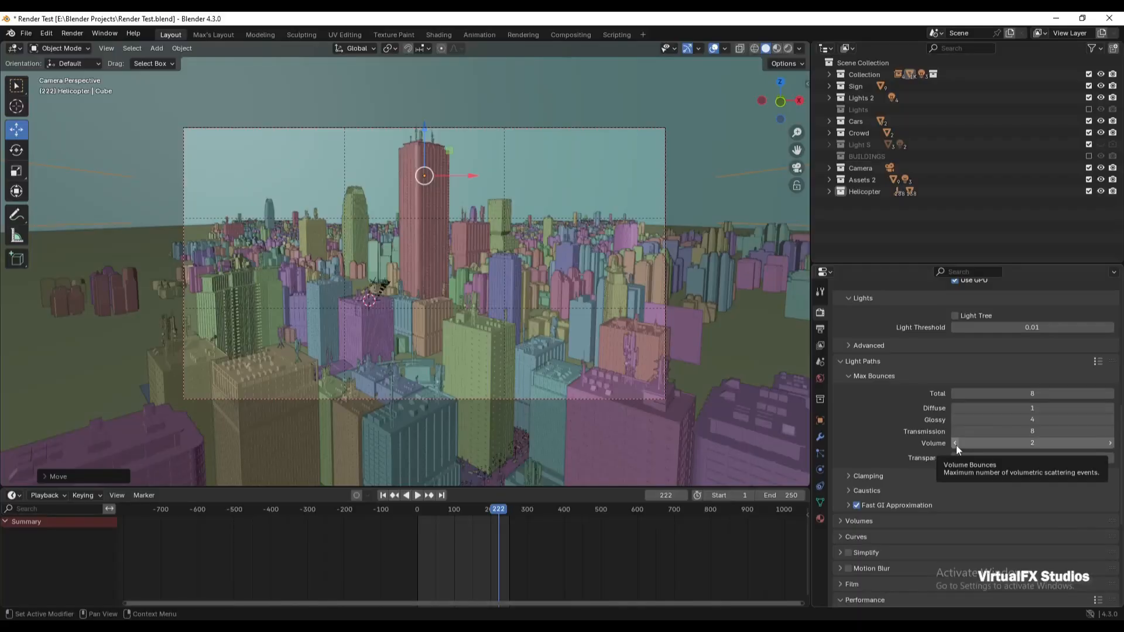
pyautogui.click(955, 443)
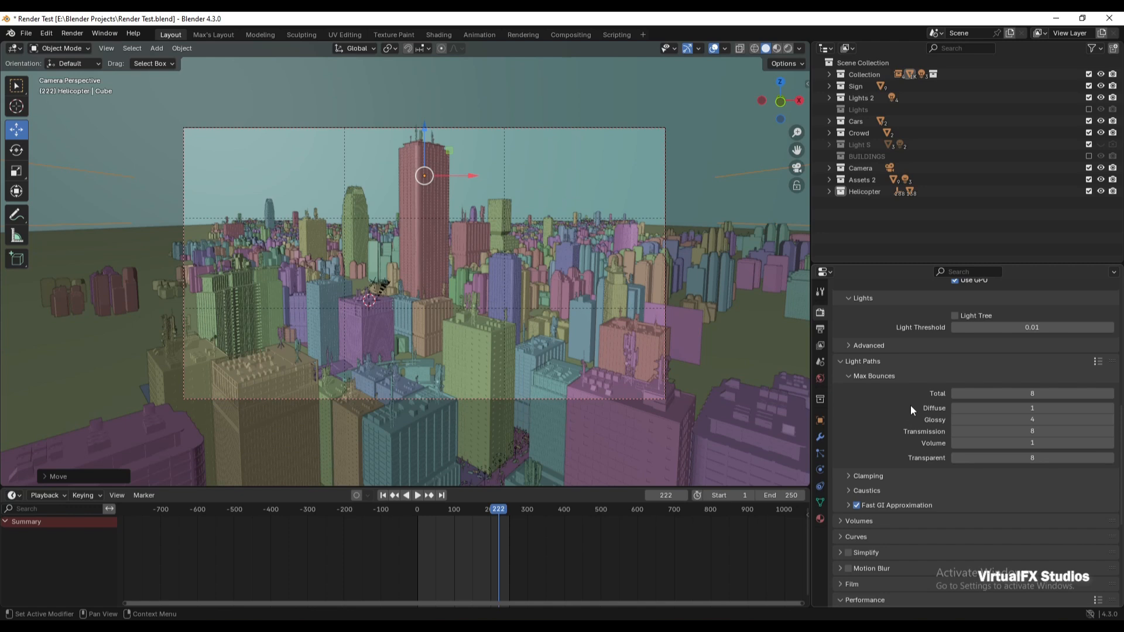
# Step: Enable Simplify in the scene's render settings and expand its viewport and render options
pyautogui.scroll(-3, 911, 405)
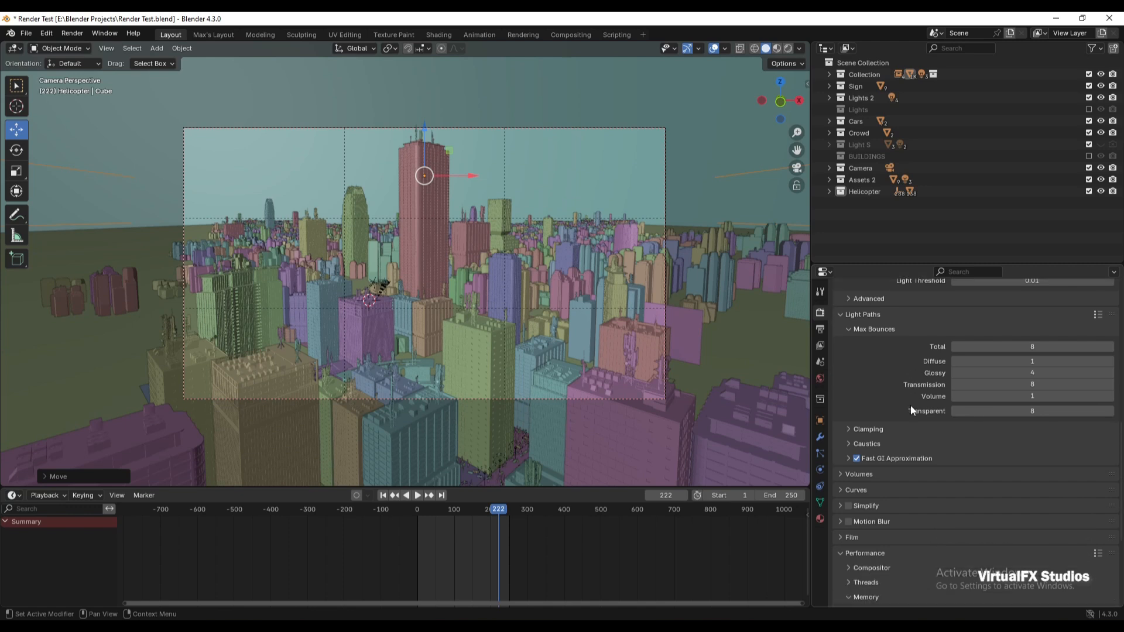
pyautogui.scroll(-2, 911, 408)
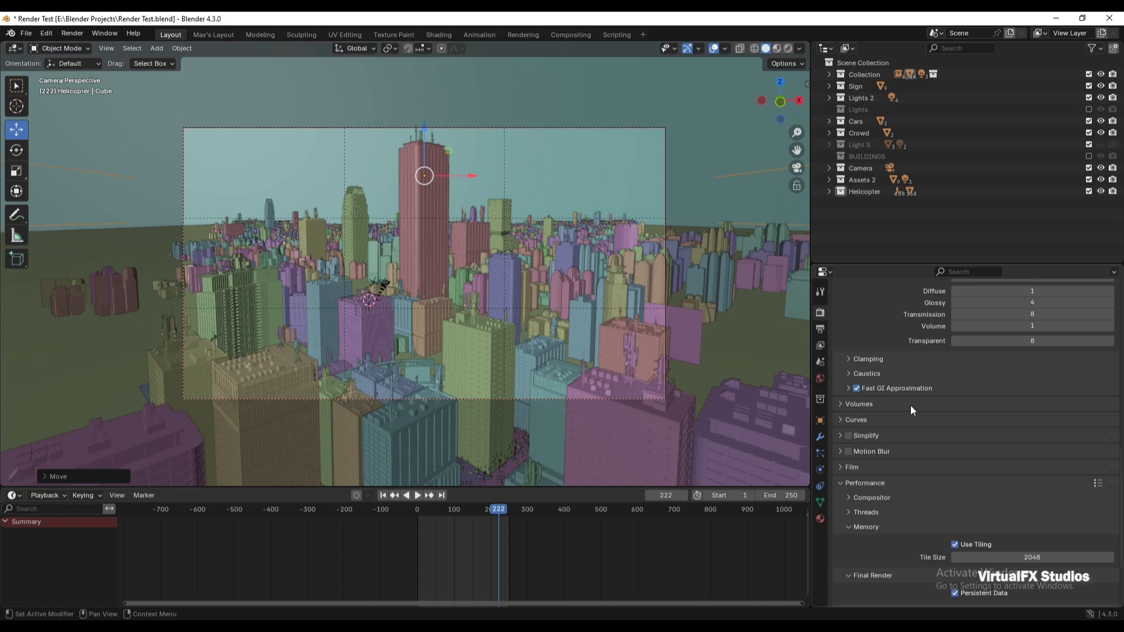
pyautogui.scroll(-1, 910, 405)
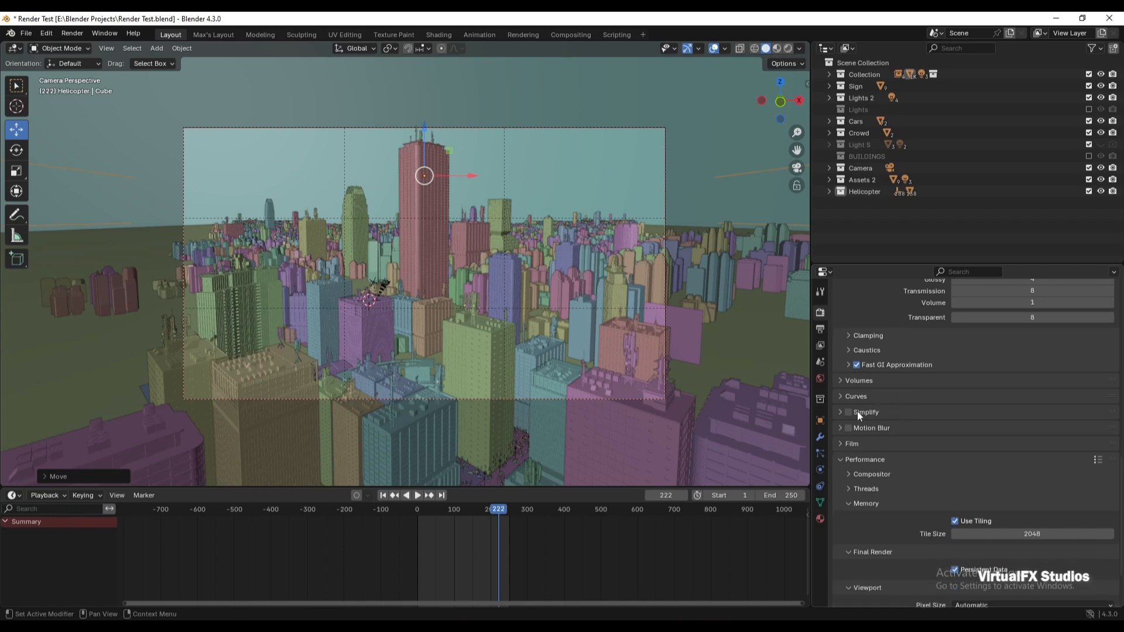
pyautogui.scroll(-1, 927, 404)
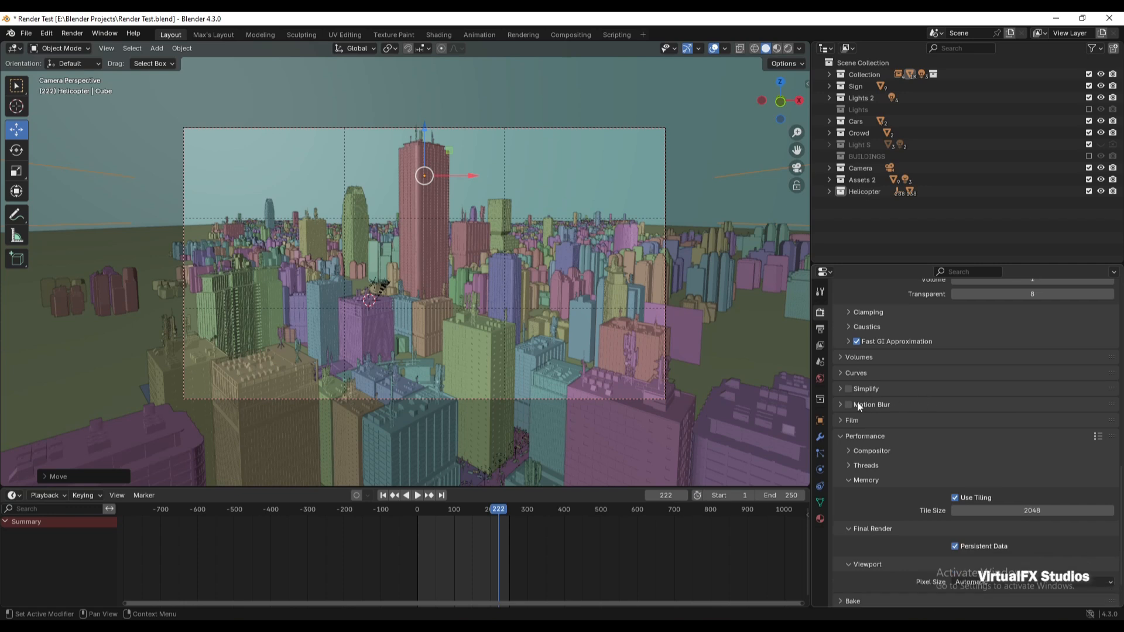
pyautogui.click(841, 389)
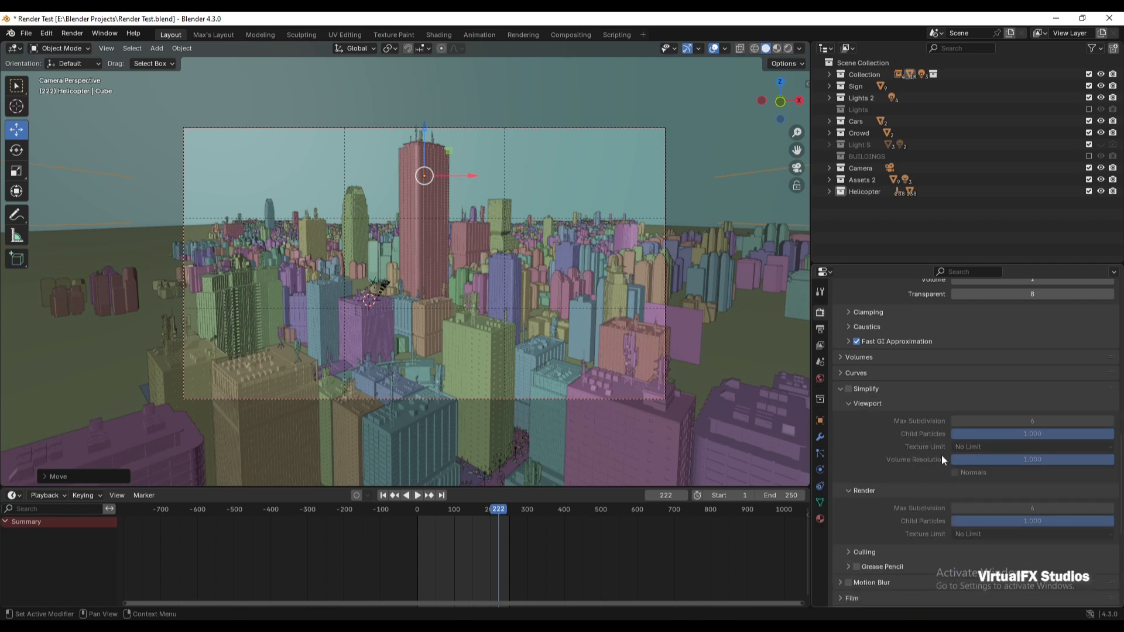
pyautogui.scroll(-1, 904, 461)
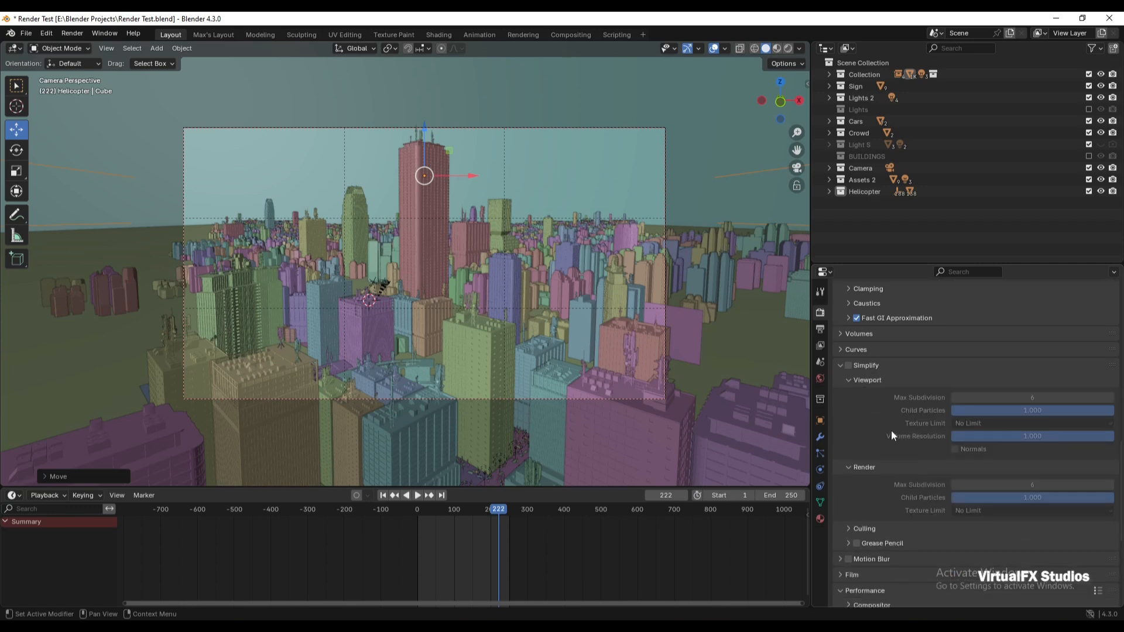
pyautogui.click(847, 366)
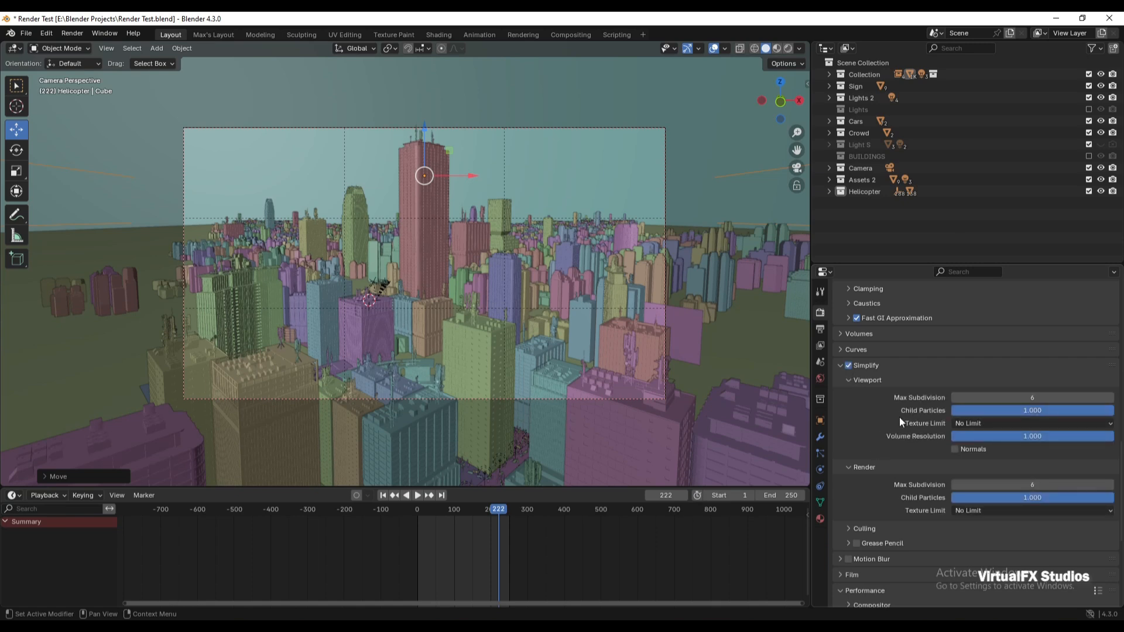
# Step: Set Simplify's render max subdivision to 4 and its render texture limit to 2048
pyautogui.scroll(-1, 900, 423)
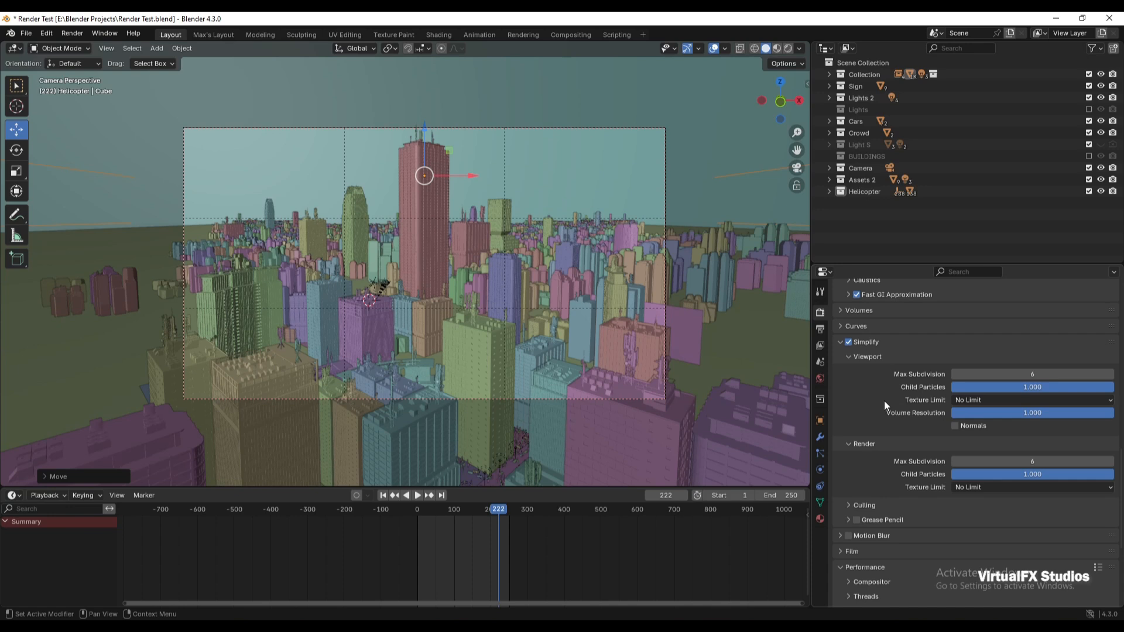
pyautogui.scroll(-1, 884, 400)
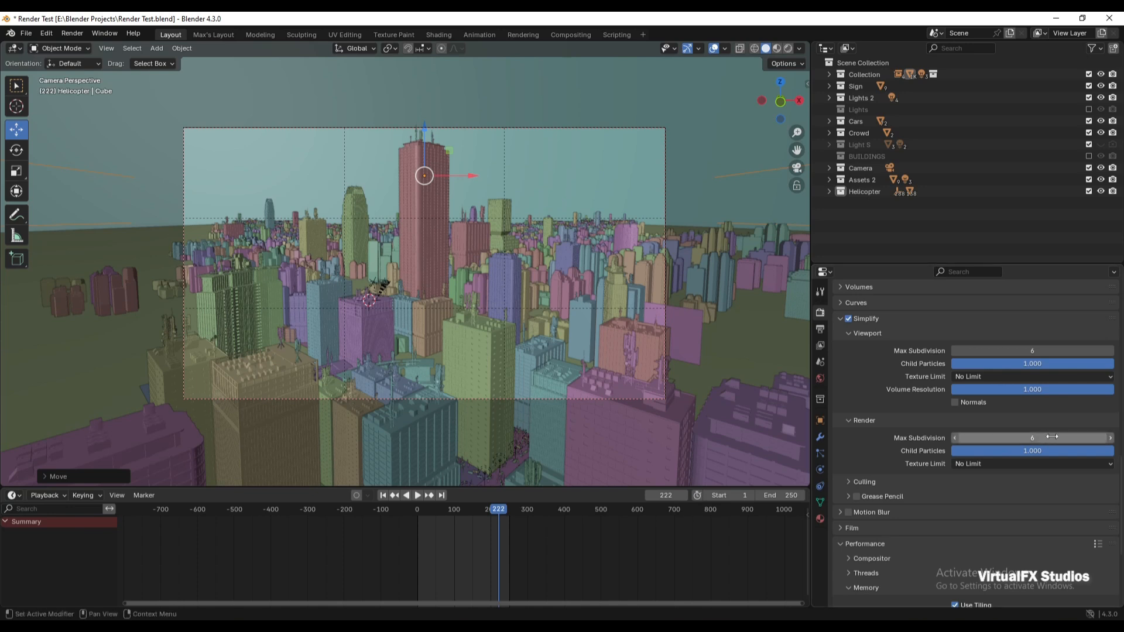
pyautogui.click(952, 439)
pyautogui.click(951, 439)
pyautogui.click(952, 439)
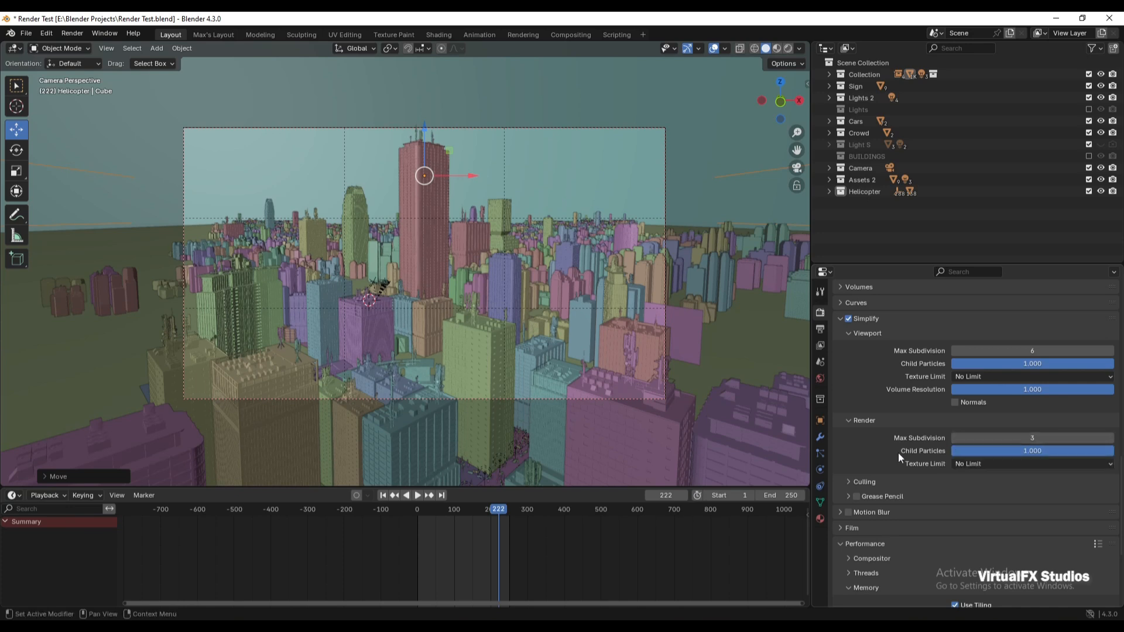
pyautogui.moveTo(989, 439); pyautogui.dragTo(1009, 445)
pyautogui.click(982, 463)
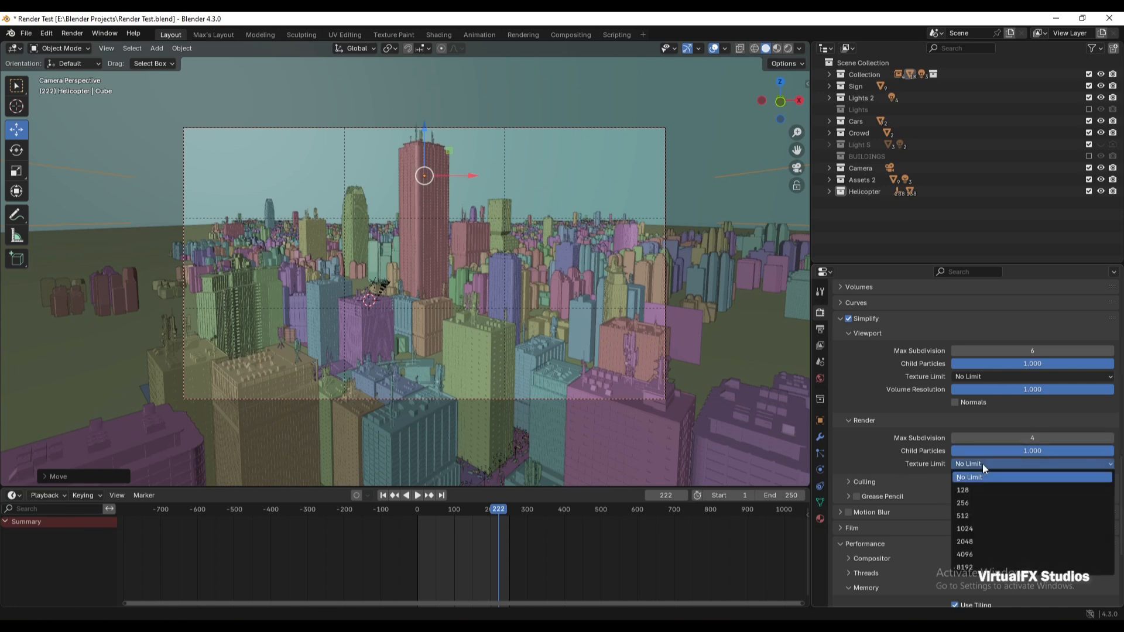
pyautogui.click(982, 539)
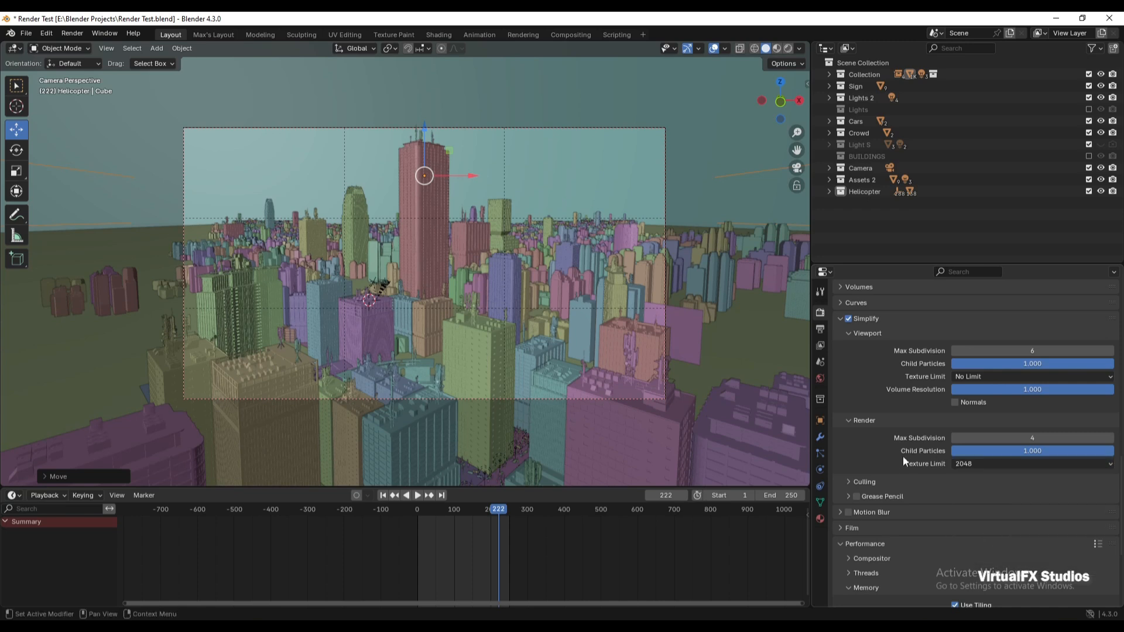
# Step: Reduce the tile size in the performance memory settings to 512
pyautogui.scroll(-5, 901, 449)
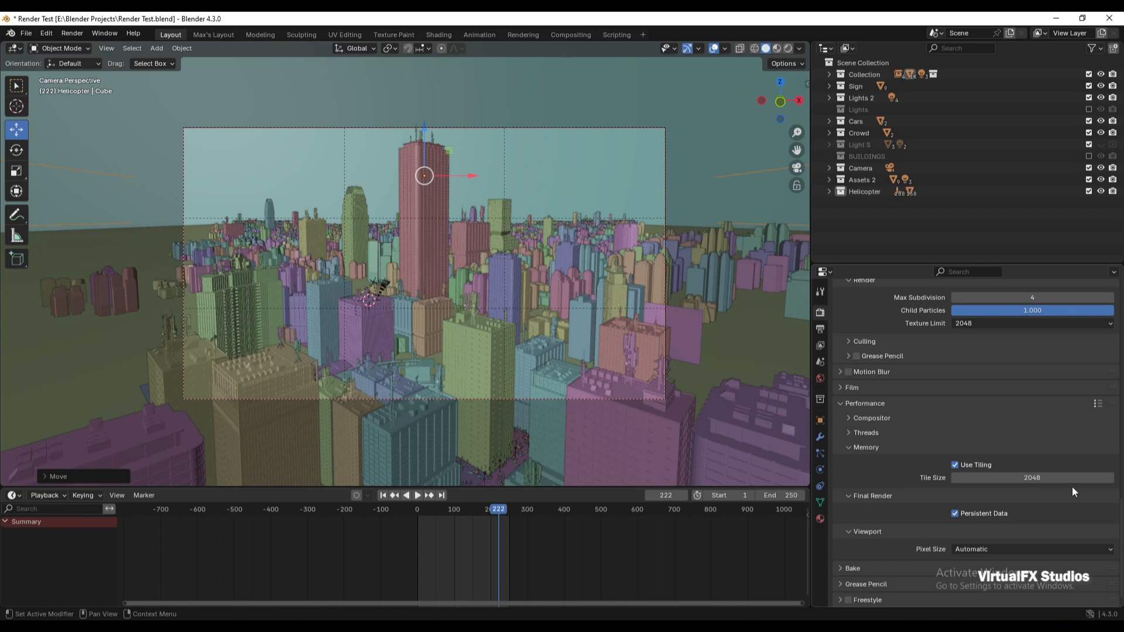
pyautogui.click(1061, 479)
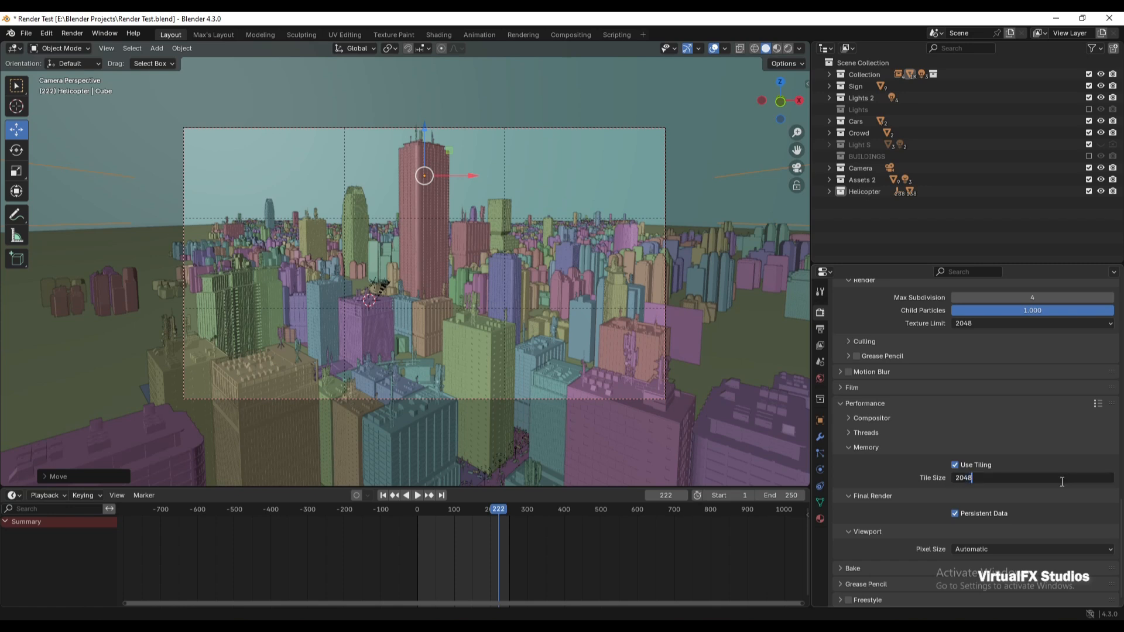
pyautogui.write('/4')
pyautogui.press('Return')
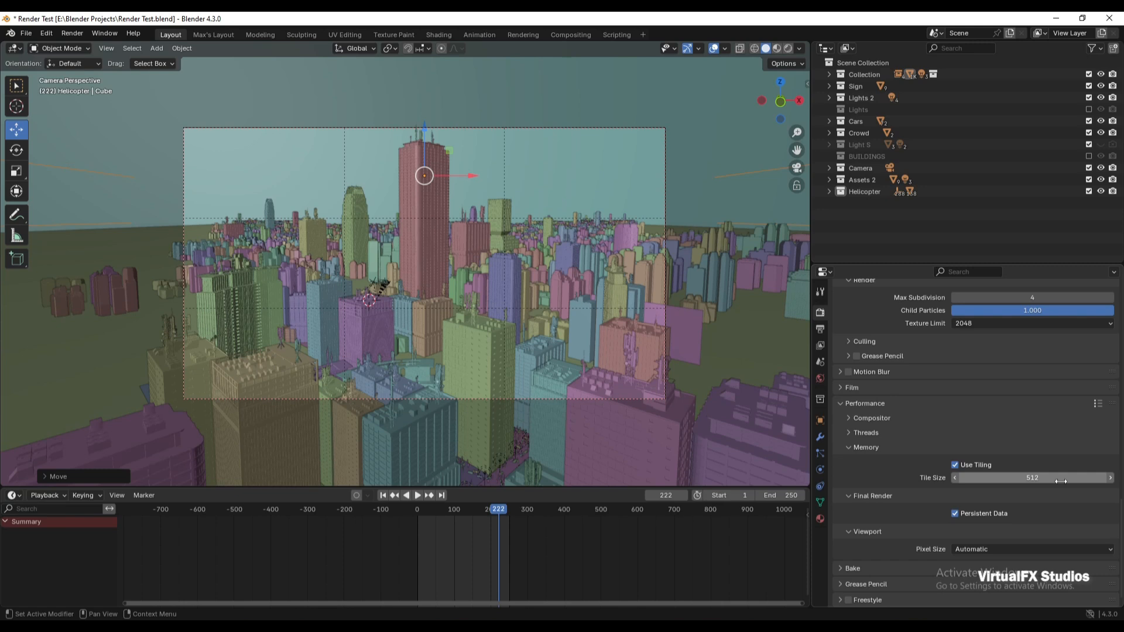
# Step: Open the preferences and check the Cycles render devices in the system settings
pyautogui.scroll(15, 1030, 468)
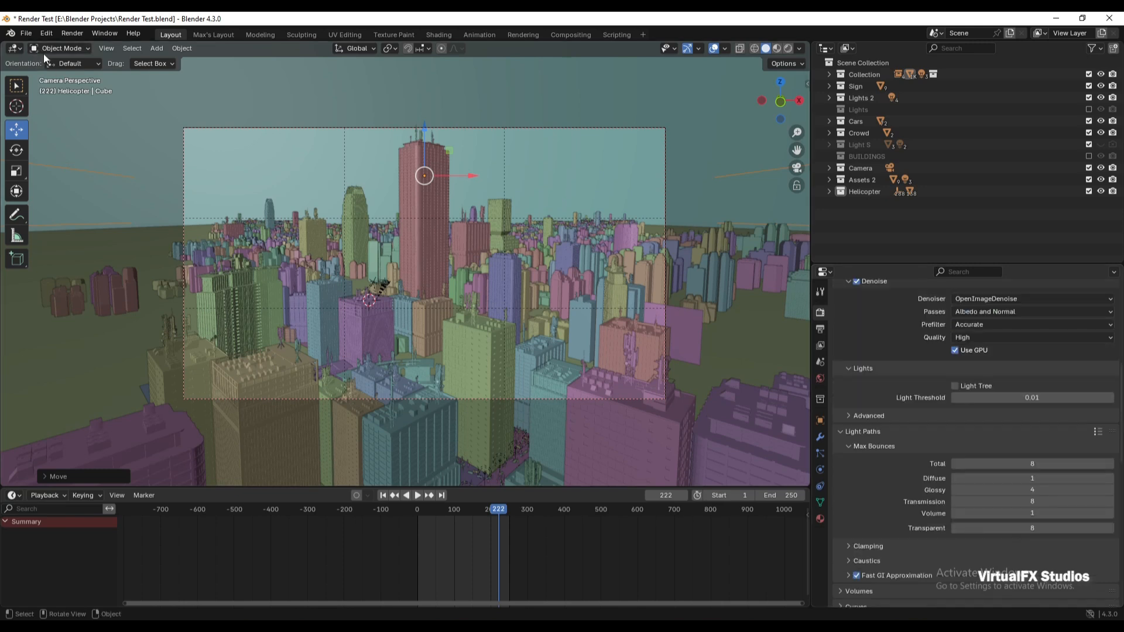
pyautogui.click(46, 33)
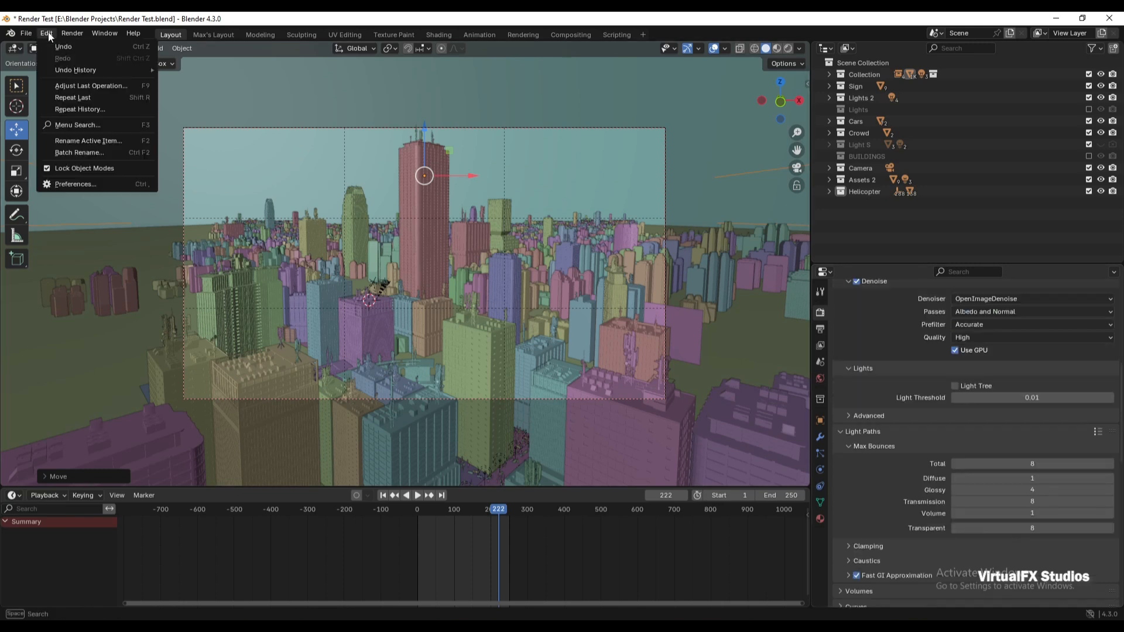
pyautogui.click(91, 184)
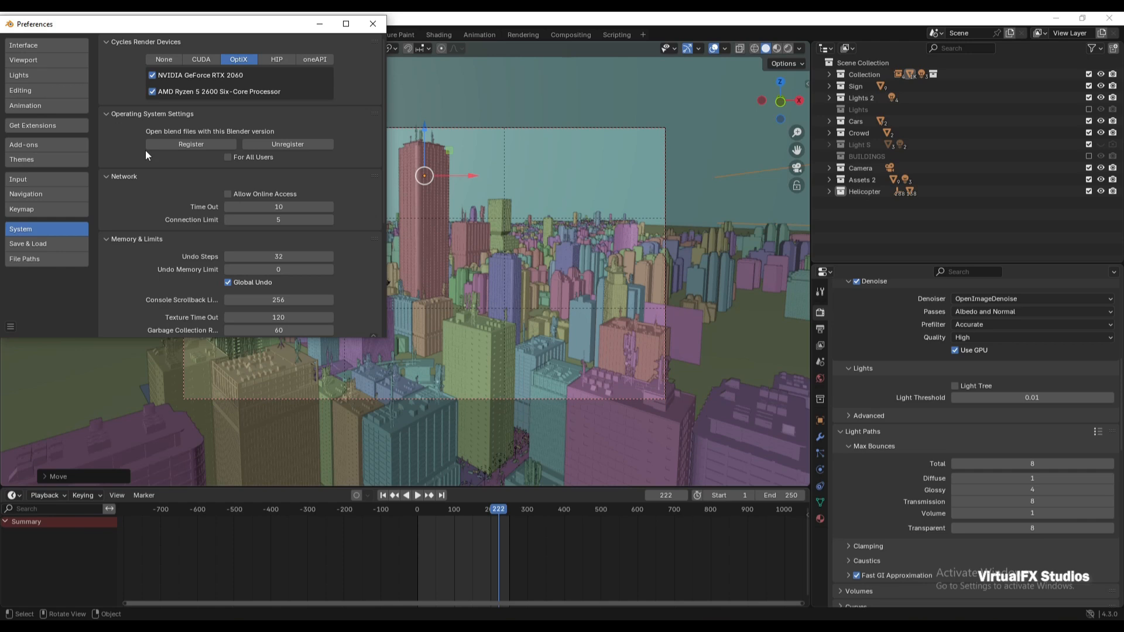
# Step: Render the current frame, fit the whole result in view and close the render window
pyautogui.click(72, 33)
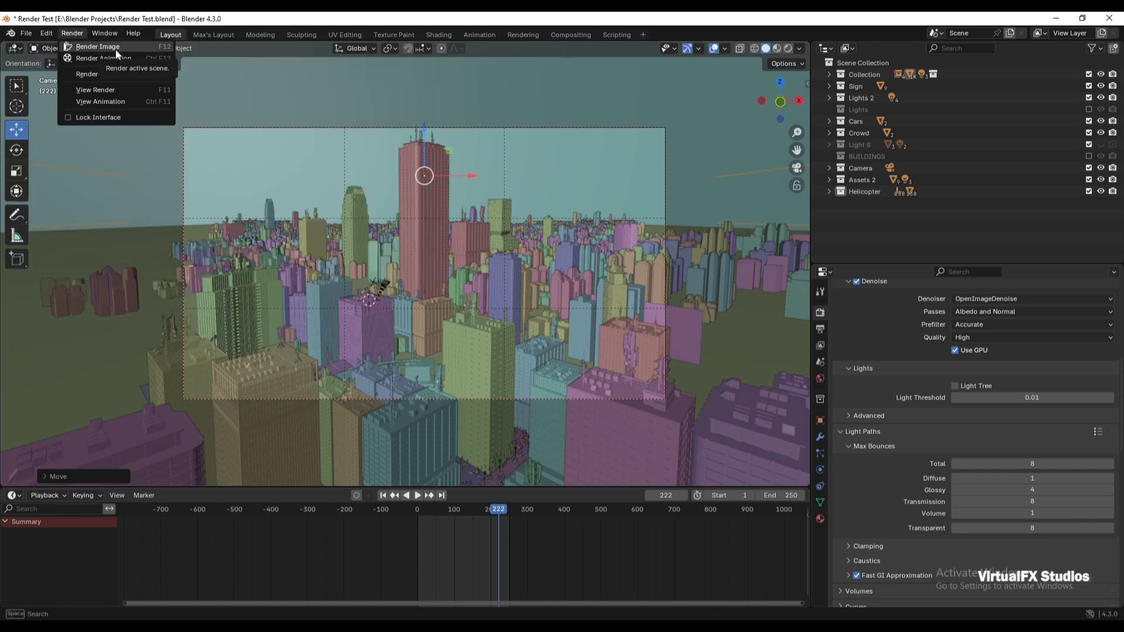
pyautogui.click(114, 48)
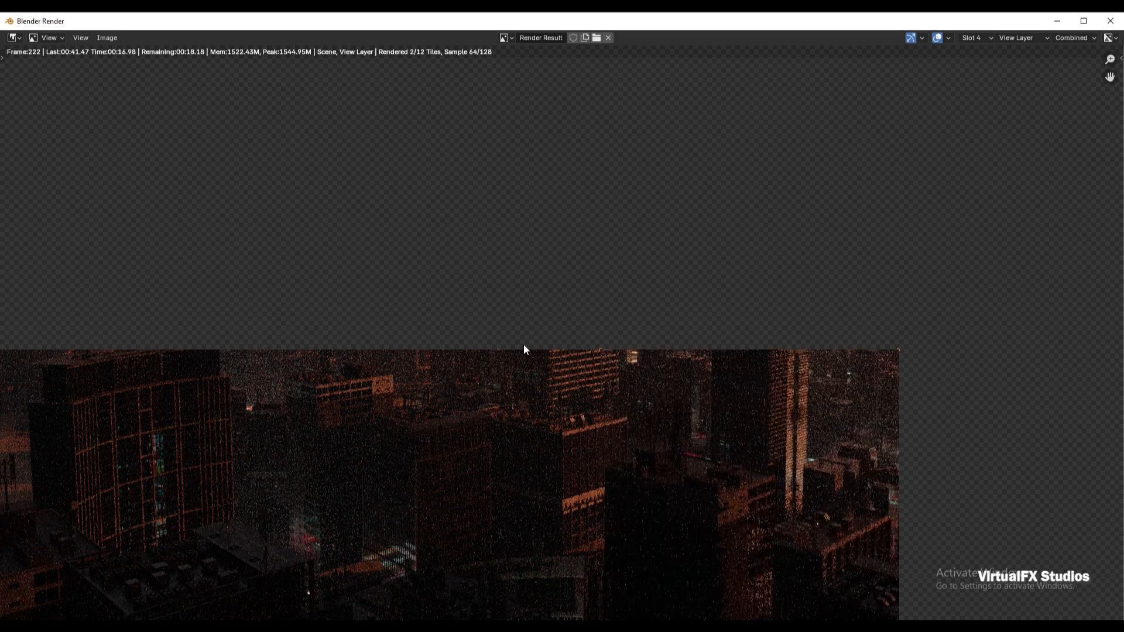
pyautogui.press('Home')
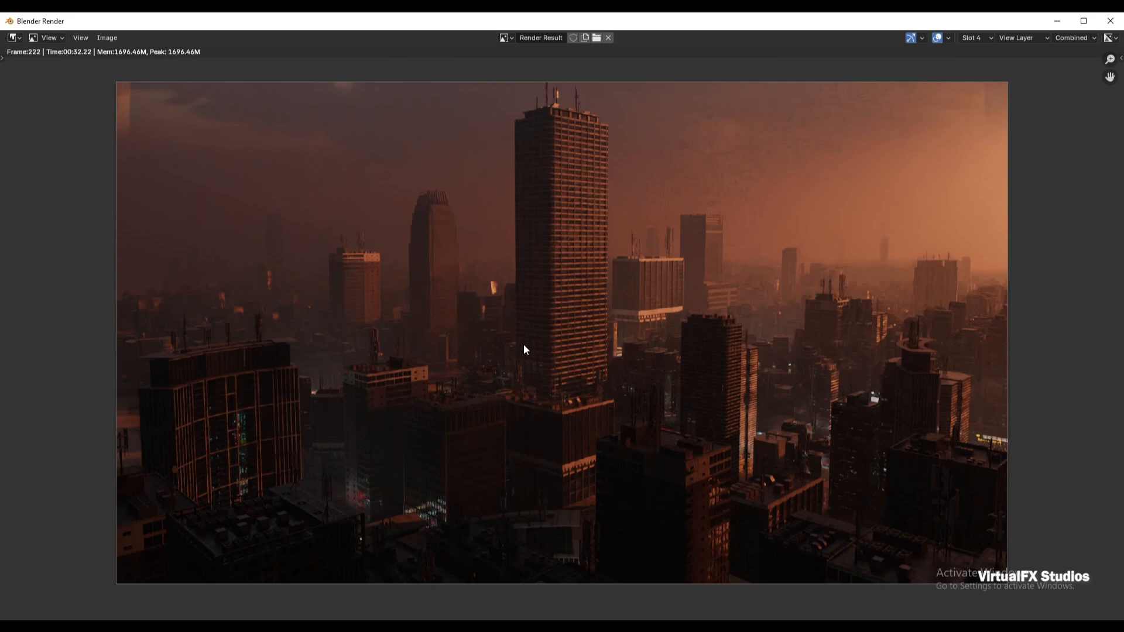
pyautogui.press('Escape')
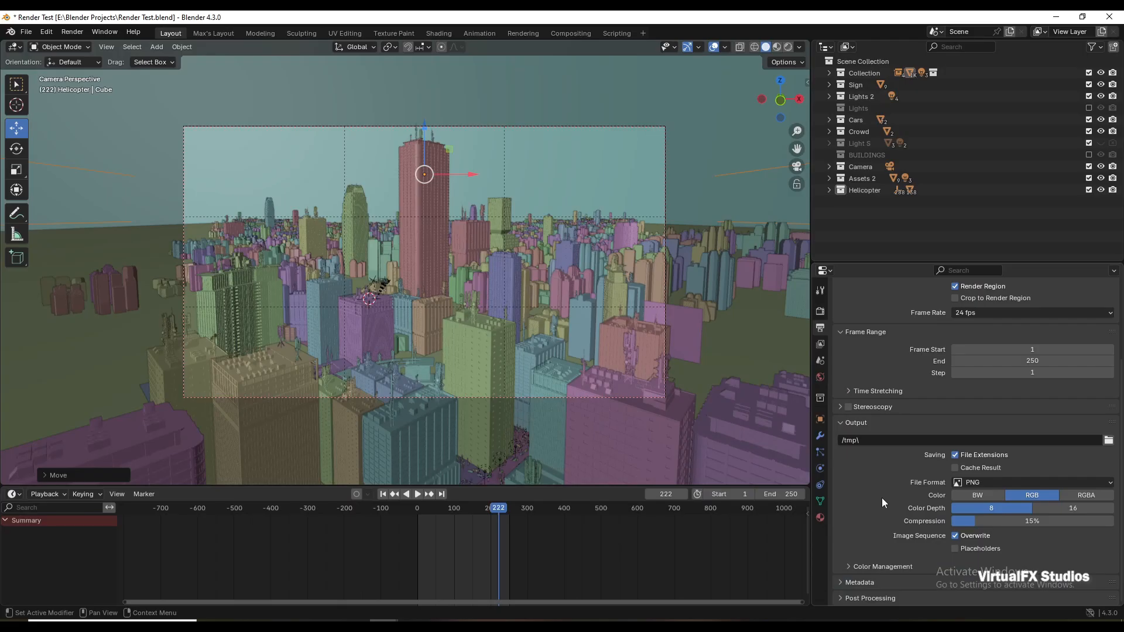
# Step: Change the output file format to JPEG and start rendering the current frame again
pyautogui.scroll(-1, 881, 502)
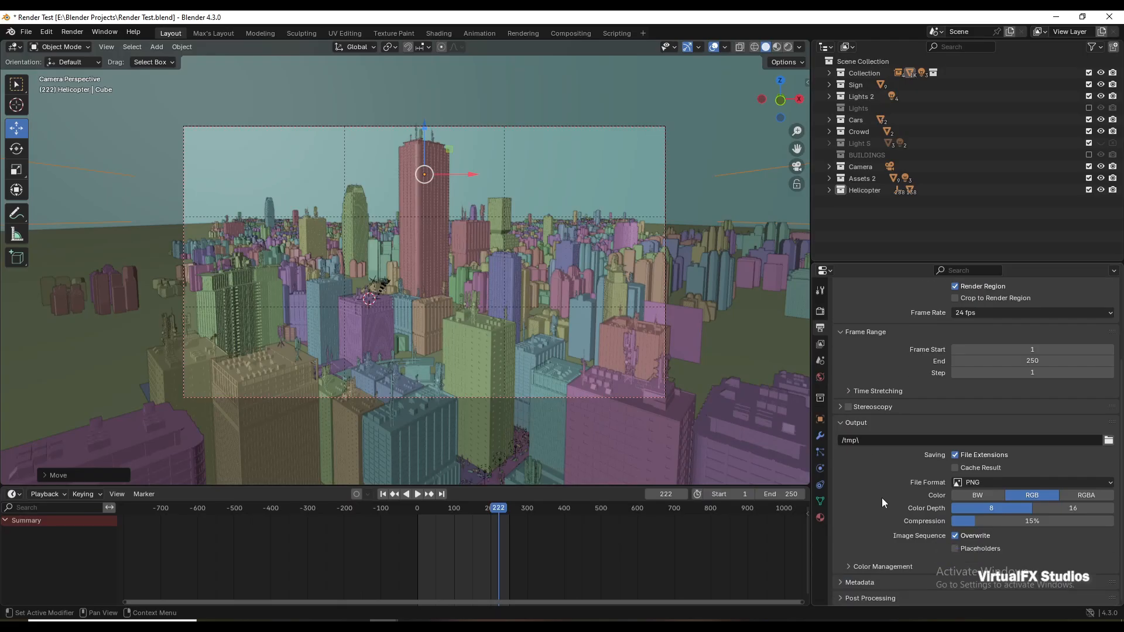
pyautogui.click(1043, 481)
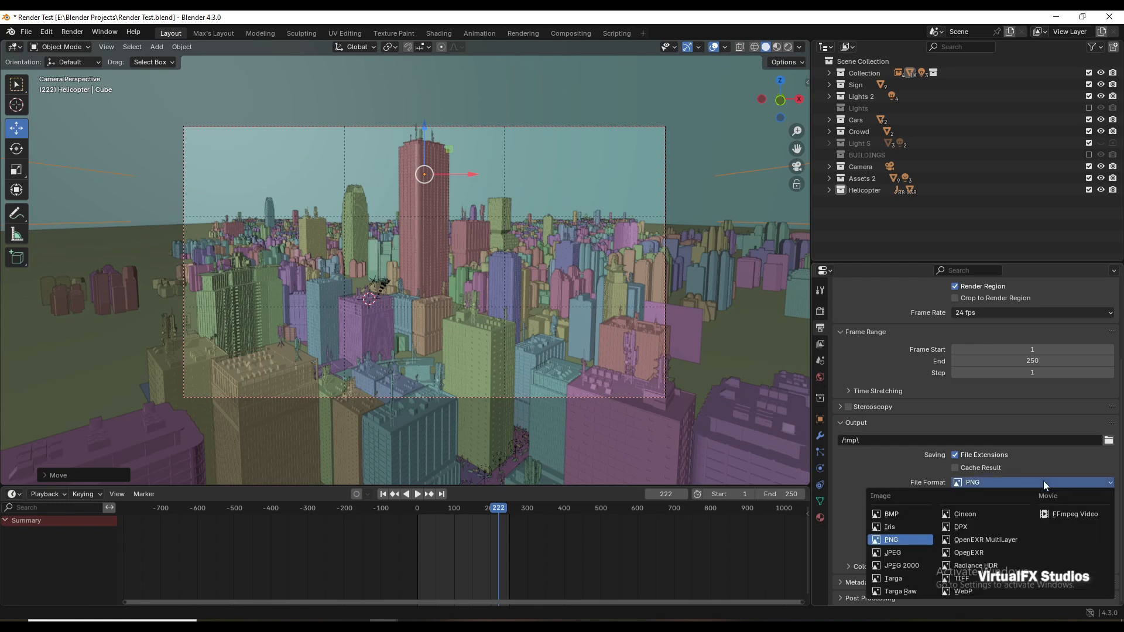
pyautogui.click(891, 552)
pyautogui.press('F12')
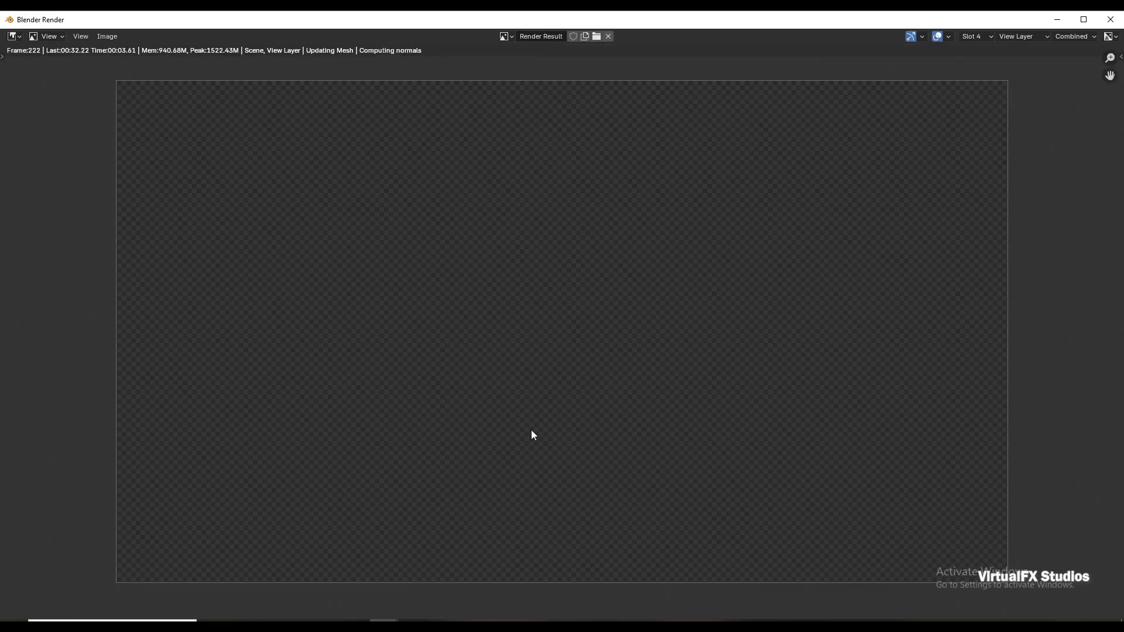
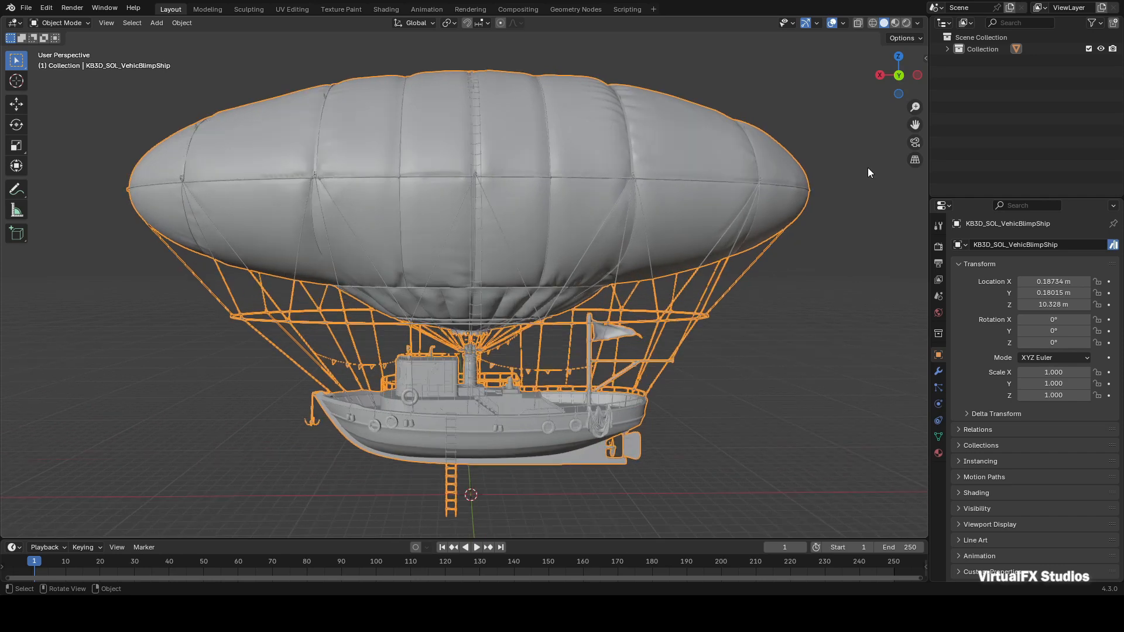
# Step: Examine the airship's mesh density up close and as a whole in Edit Mode, then return to Object Mode
pyautogui.moveTo(894, 90); pyautogui.dragTo(806, 163)
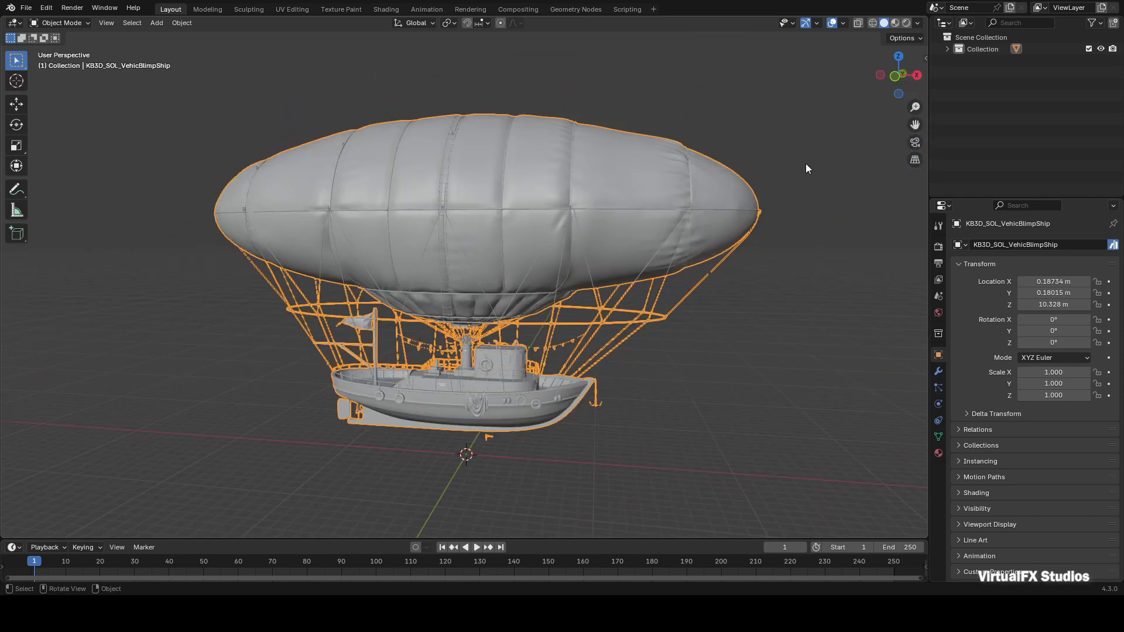
pyautogui.press('Tab')
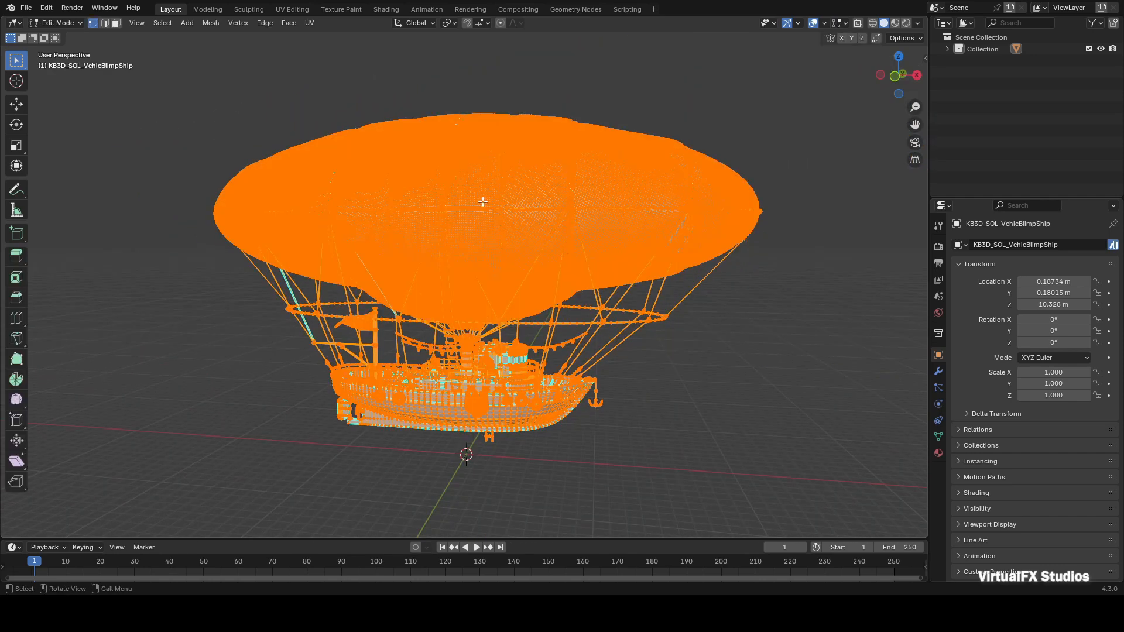
pyautogui.scroll(8, 609, 184)
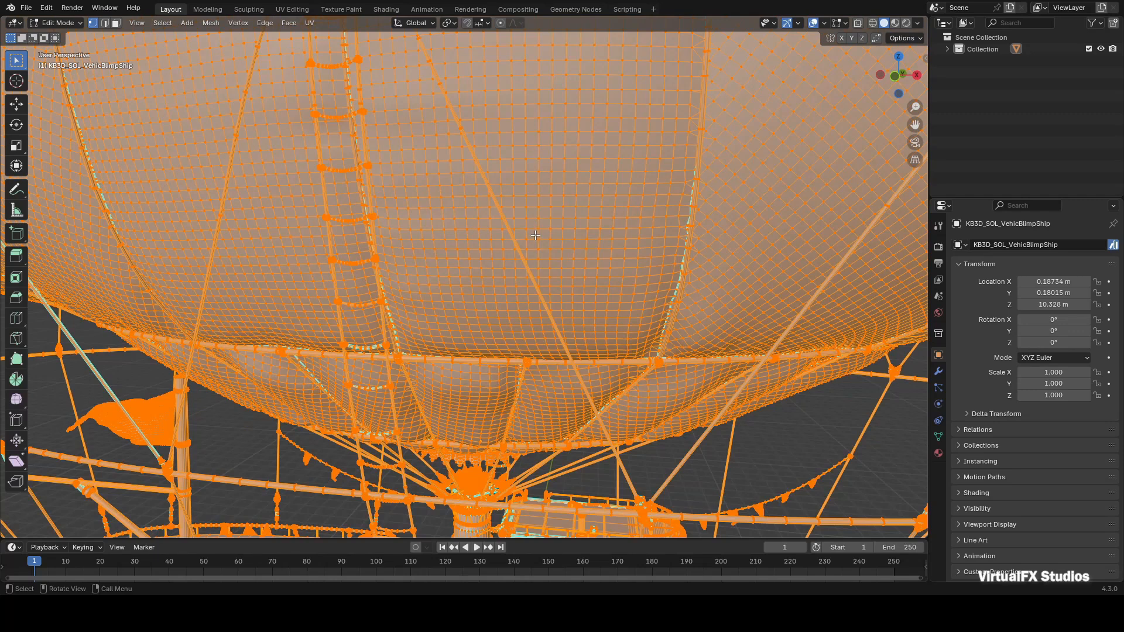
pyautogui.scroll(-8, 740, 209)
pyautogui.scroll(-3, 739, 209)
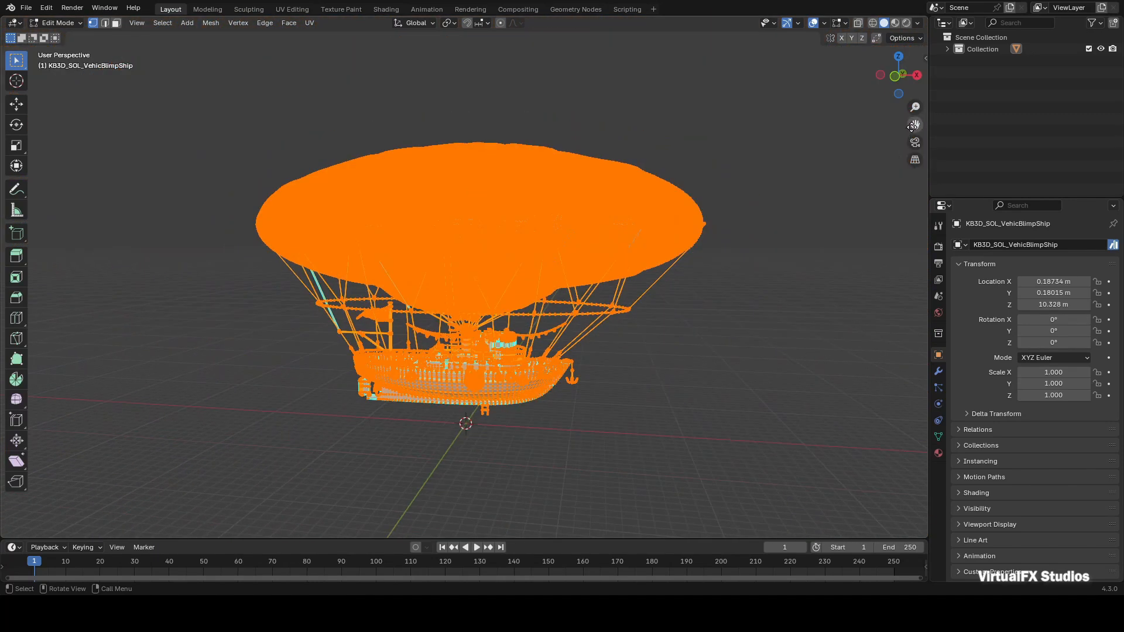
pyautogui.moveTo(914, 126); pyautogui.dragTo(858, 168)
pyautogui.scroll(3, 818, 195)
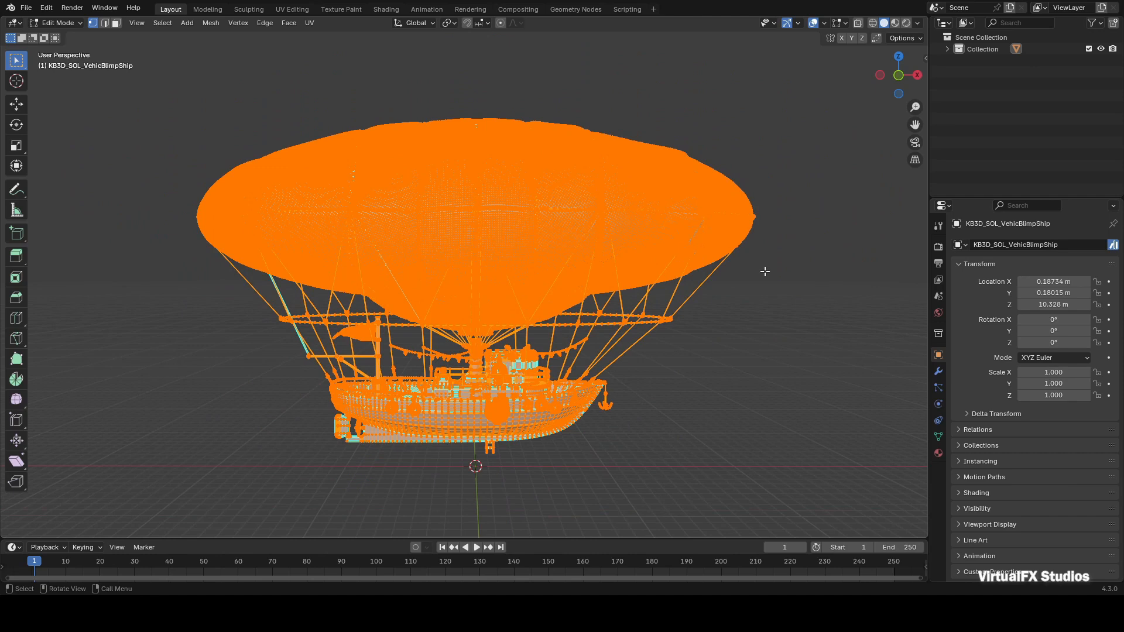
pyautogui.press('Tab')
# Step: Add a Decimate modifier to the airship object
pyautogui.click(938, 371)
pyautogui.click(1073, 245)
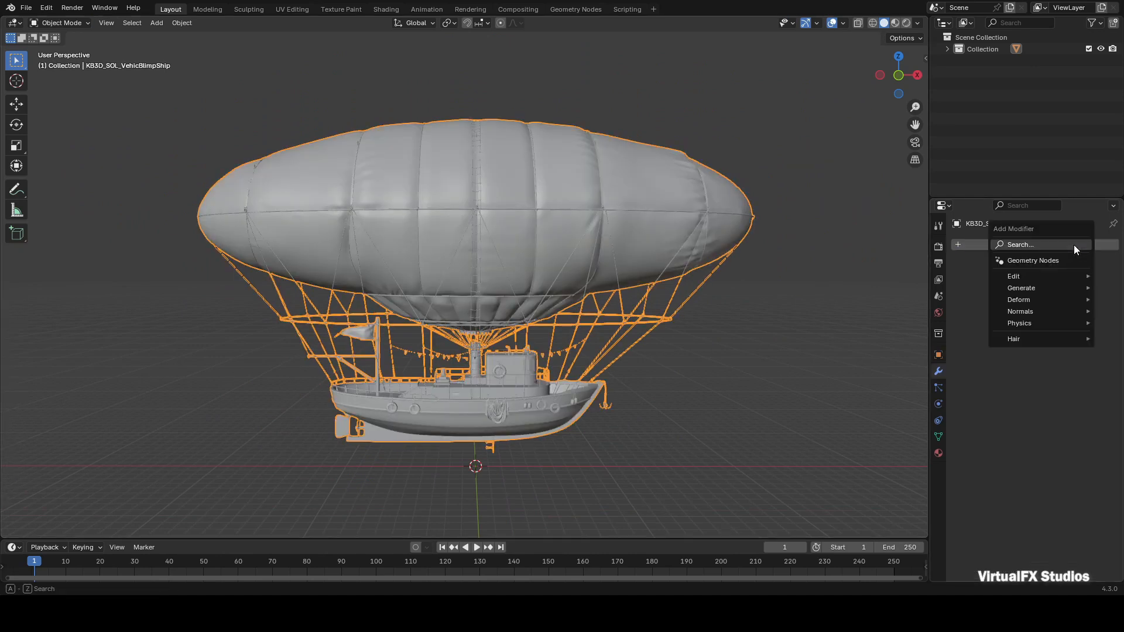
pyautogui.click(1066, 244)
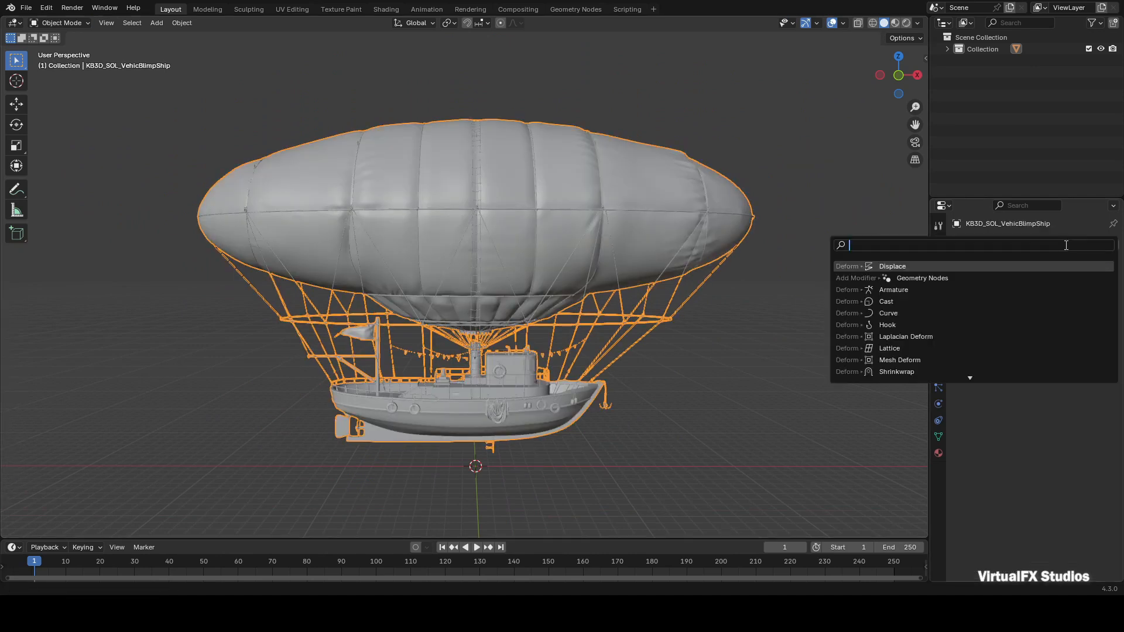
pyautogui.write('deci')
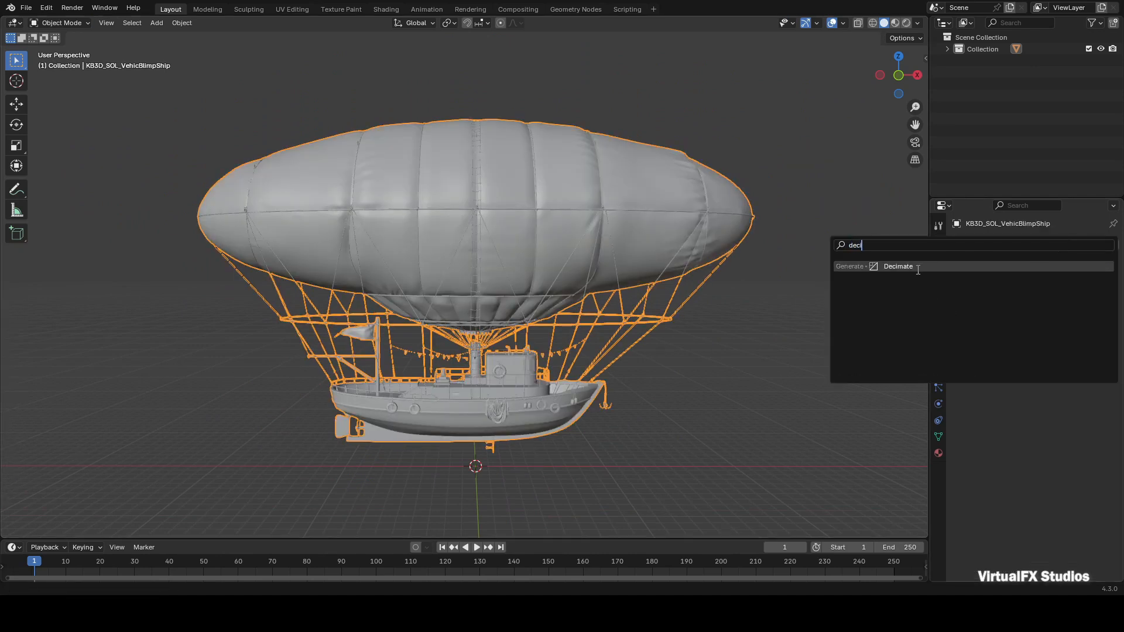
pyautogui.click(898, 266)
pyautogui.scroll(3, 585, 305)
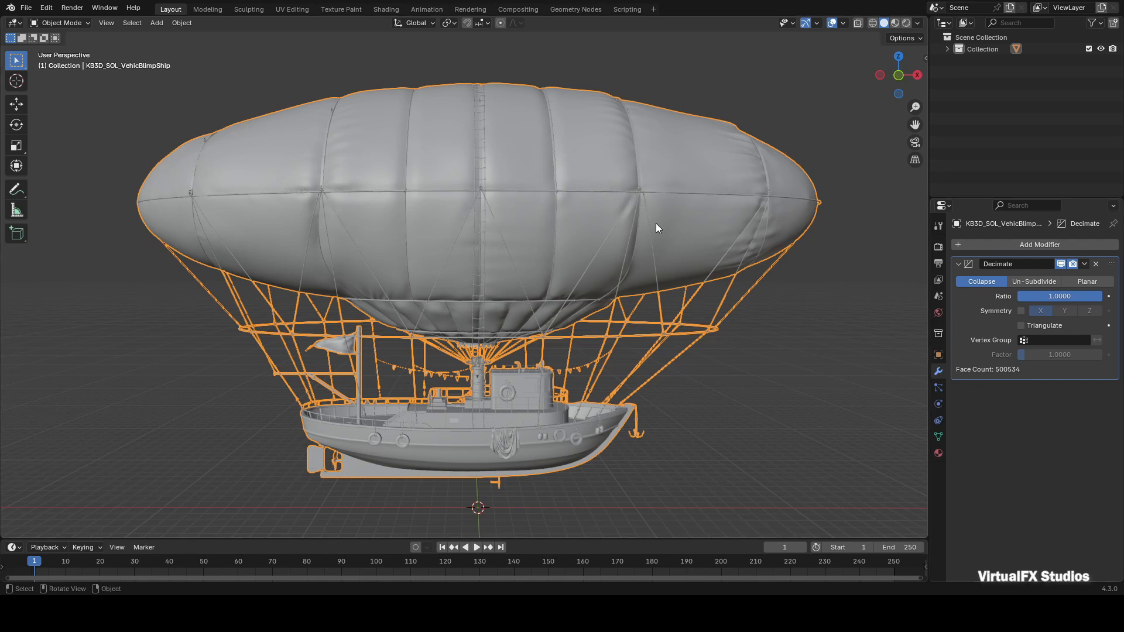
# Step: Set the ratio of the airship's Decimate modifier to 0.5
pyautogui.scroll(-3, 655, 251)
pyautogui.scroll(1, 655, 251)
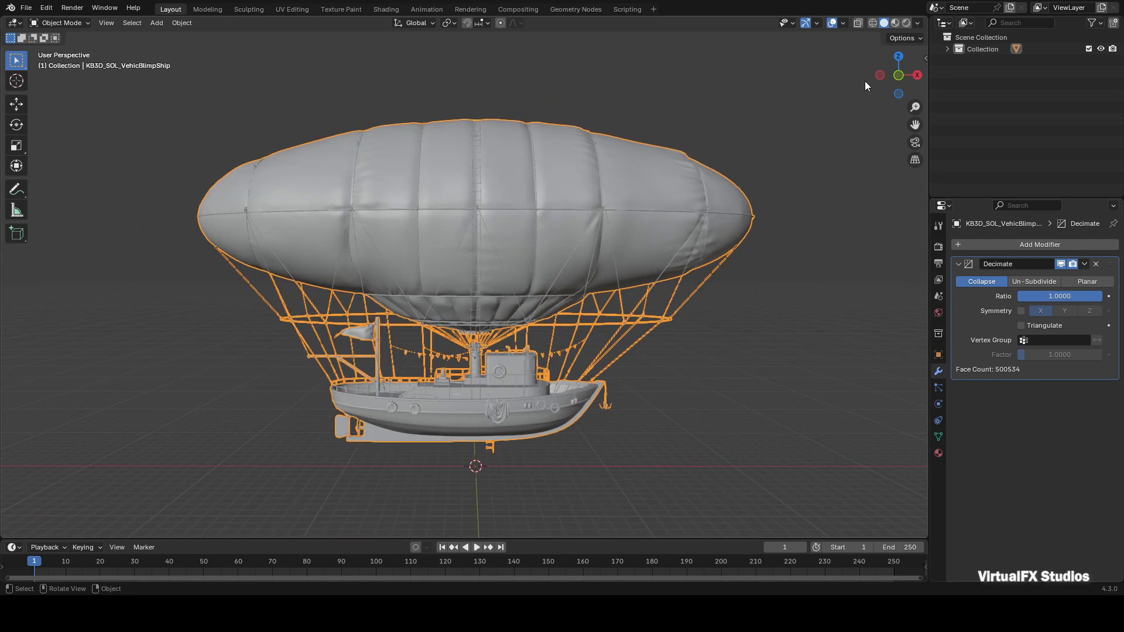
pyautogui.moveTo(899, 75); pyautogui.dragTo(857, 158)
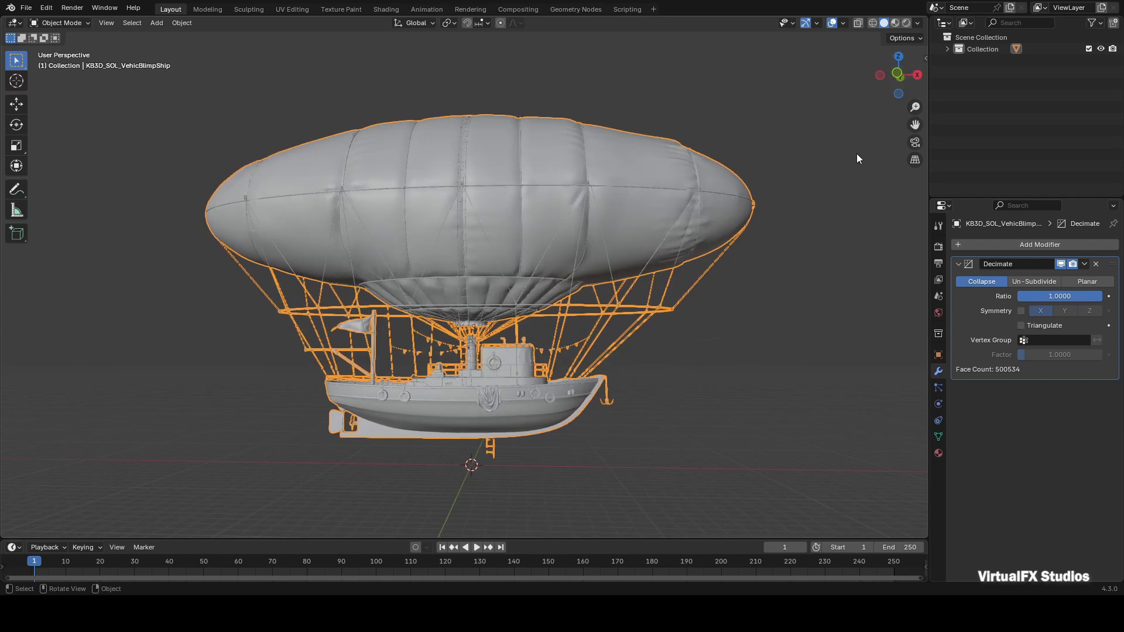
pyautogui.scroll(2, 856, 153)
pyautogui.scroll(-1, 893, 131)
pyautogui.moveTo(915, 125); pyautogui.dragTo(916, 146)
pyautogui.moveTo(897, 81); pyautogui.dragTo(900, 97)
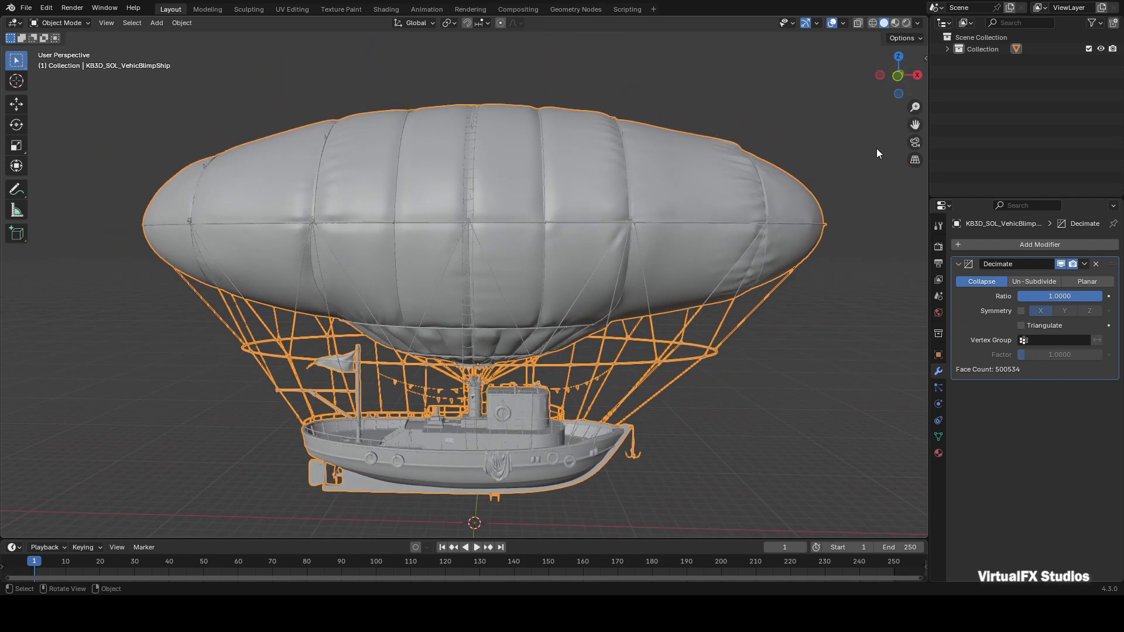
pyautogui.scroll(-1, 876, 149)
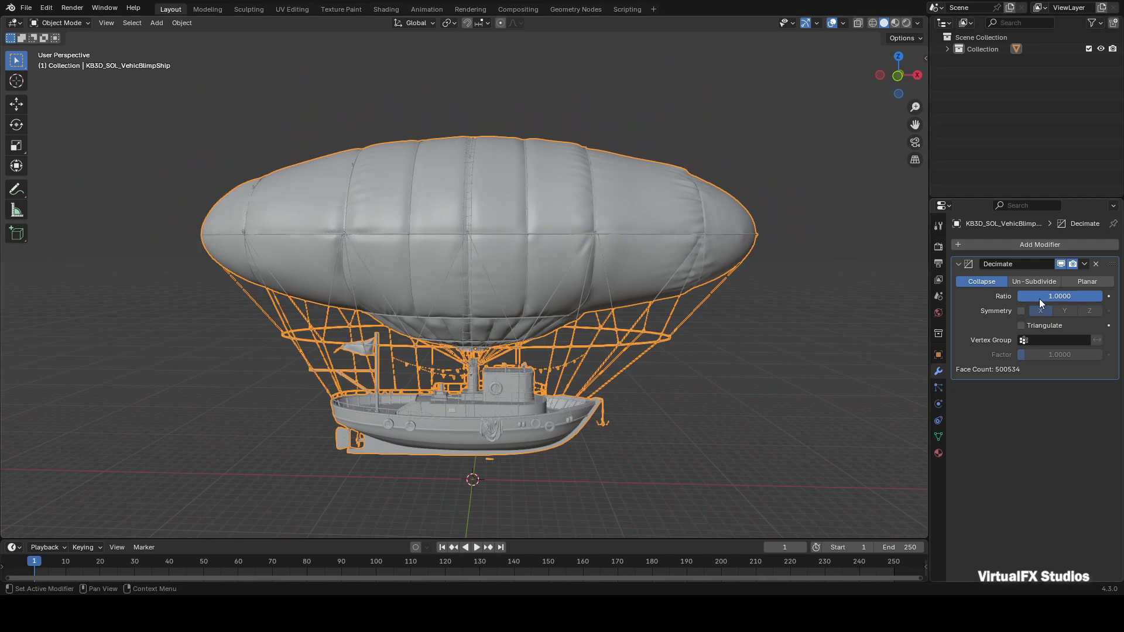
pyautogui.click(1075, 299)
pyautogui.write('0.5')
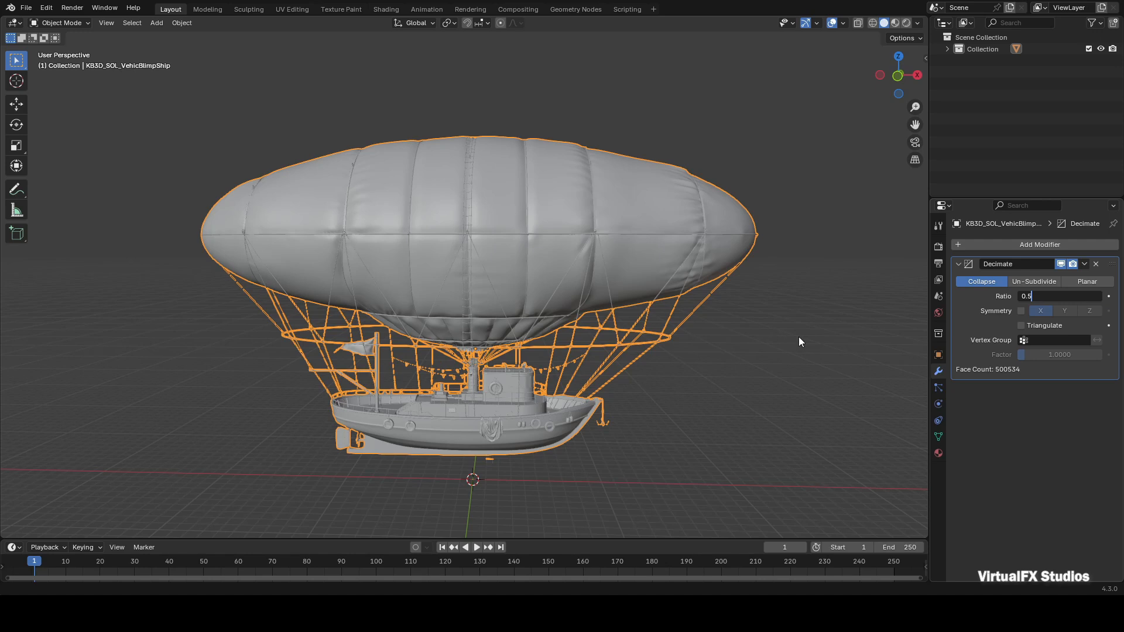
pyautogui.press('Return')
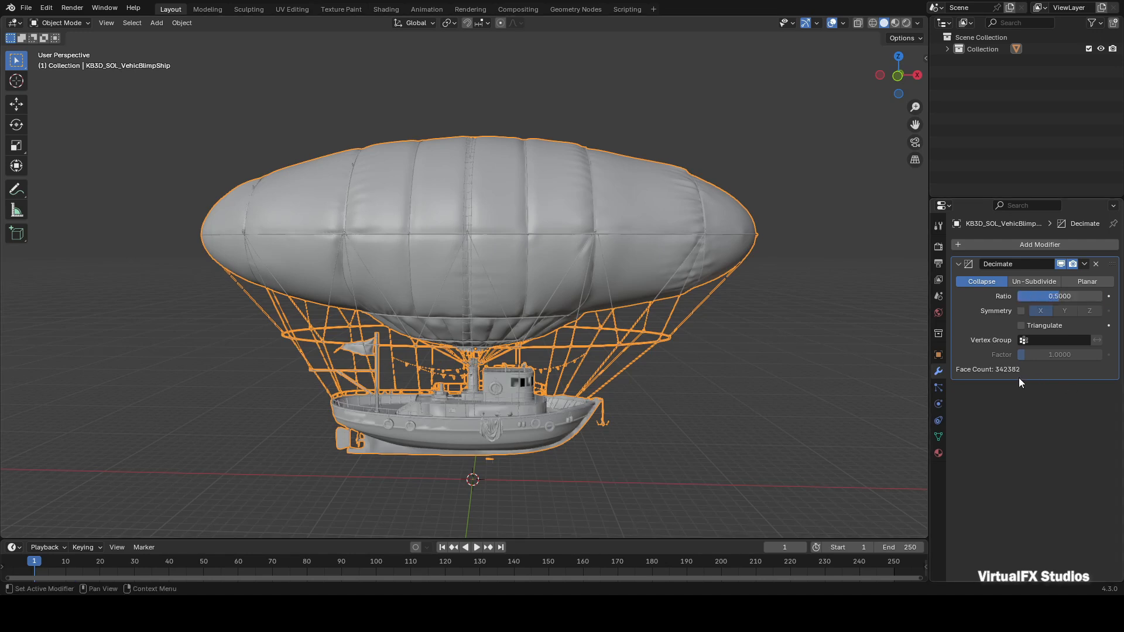
# Step: Check the reduced airship up close and as a whole, then apply its Decimate modifier
pyautogui.scroll(5, 772, 202)
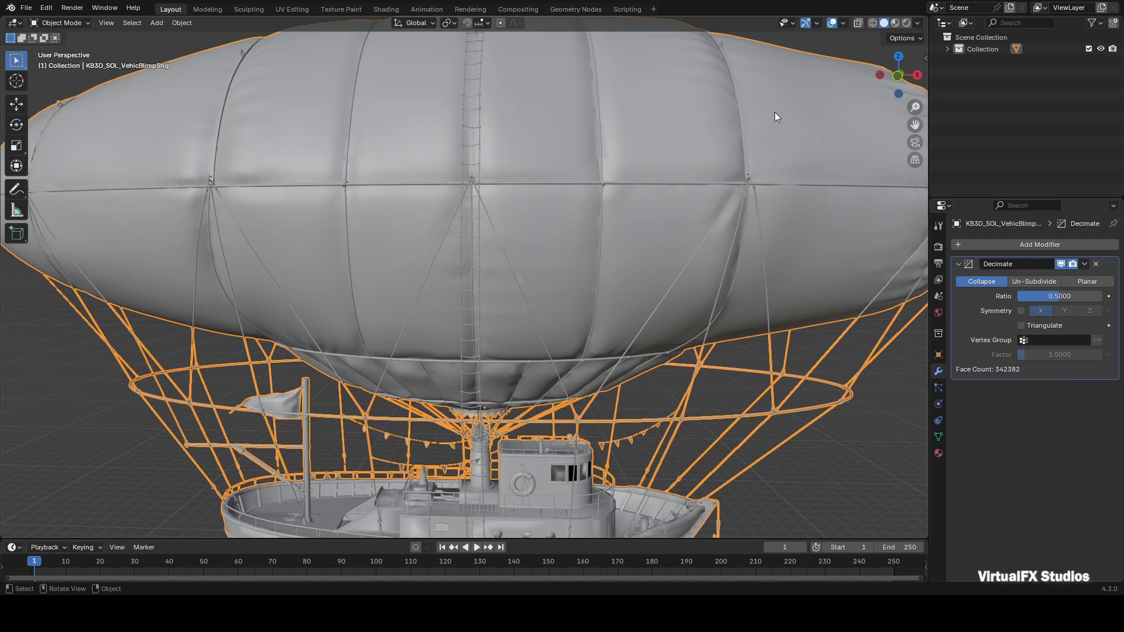
pyautogui.scroll(-5, 774, 111)
pyautogui.moveTo(896, 75); pyautogui.dragTo(860, 102)
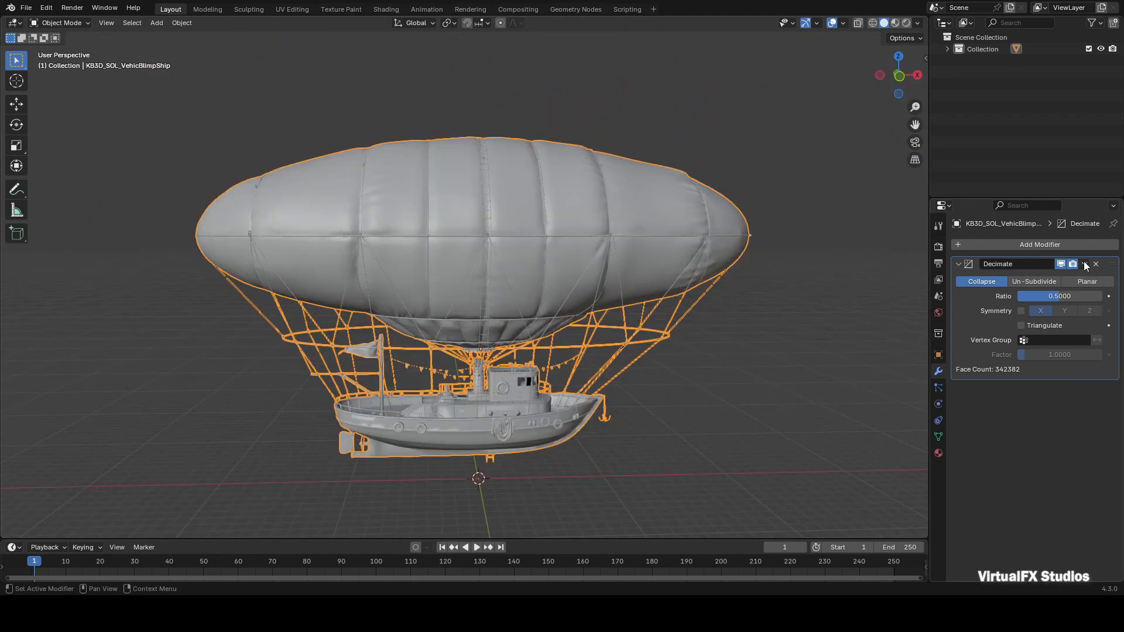
pyautogui.click(1084, 264)
pyautogui.click(1037, 280)
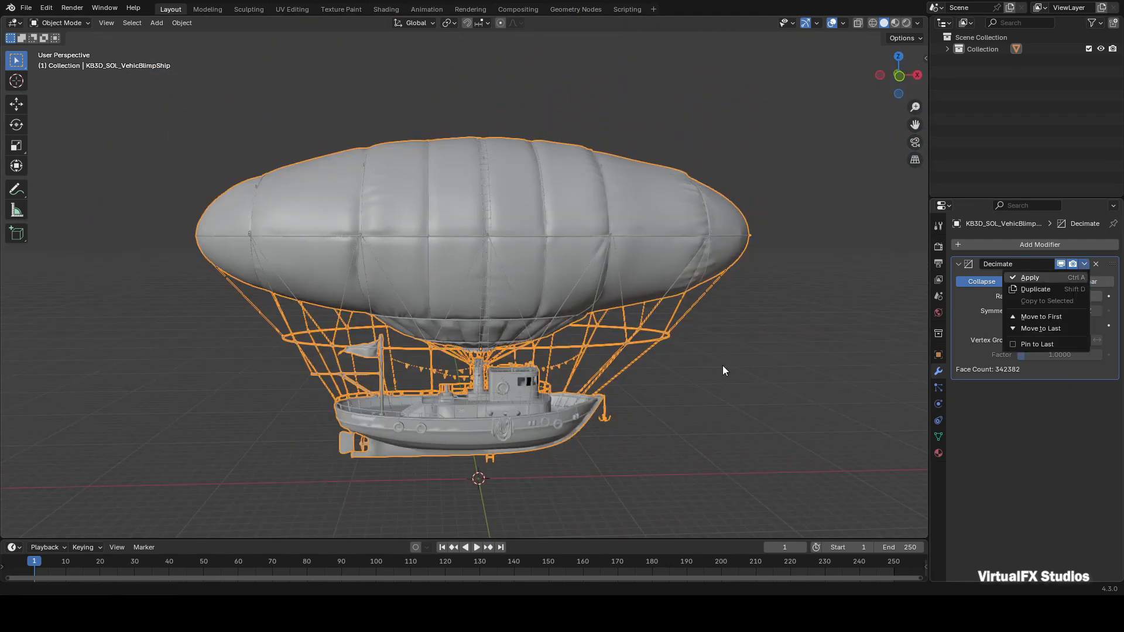
# Step: Add another Decimate modifier to the airship and set its ratio to 0.2
pyautogui.click(1020, 244)
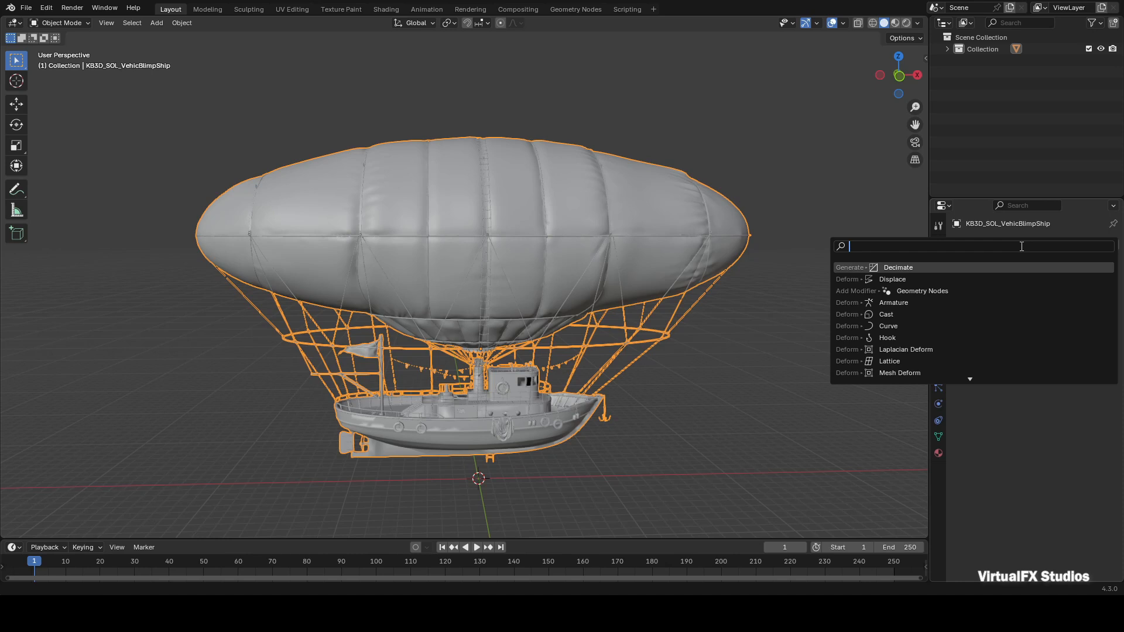
pyautogui.write('dec')
pyautogui.press('Return')
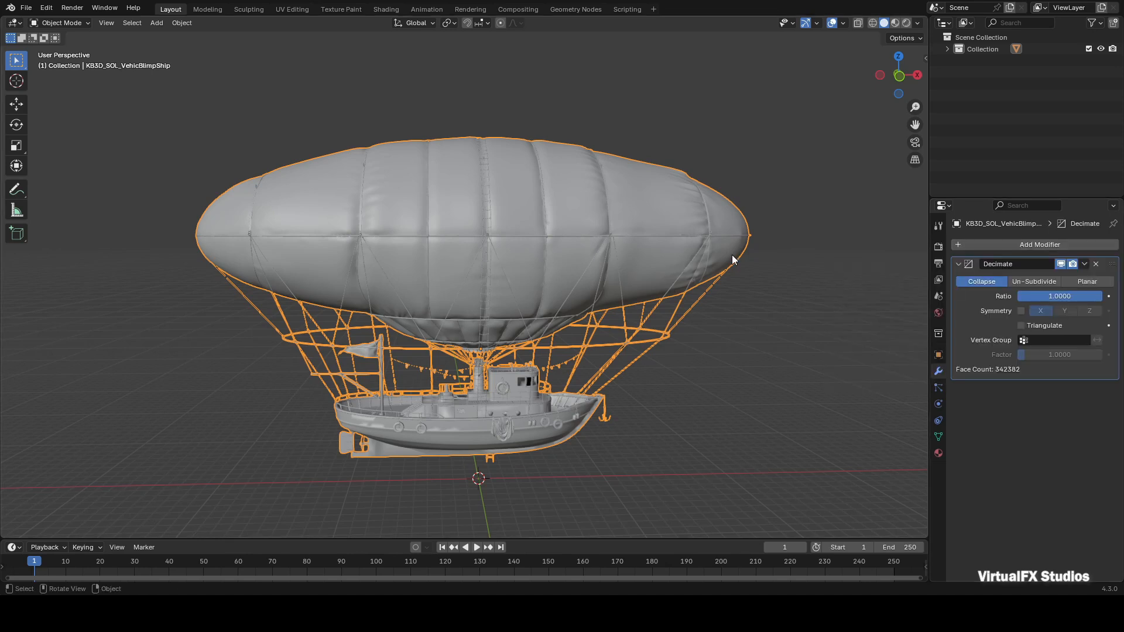
pyautogui.moveTo(735, 260); pyautogui.dragTo(702, 261, button='middle')
pyautogui.click(1073, 289)
pyautogui.write('0.2')
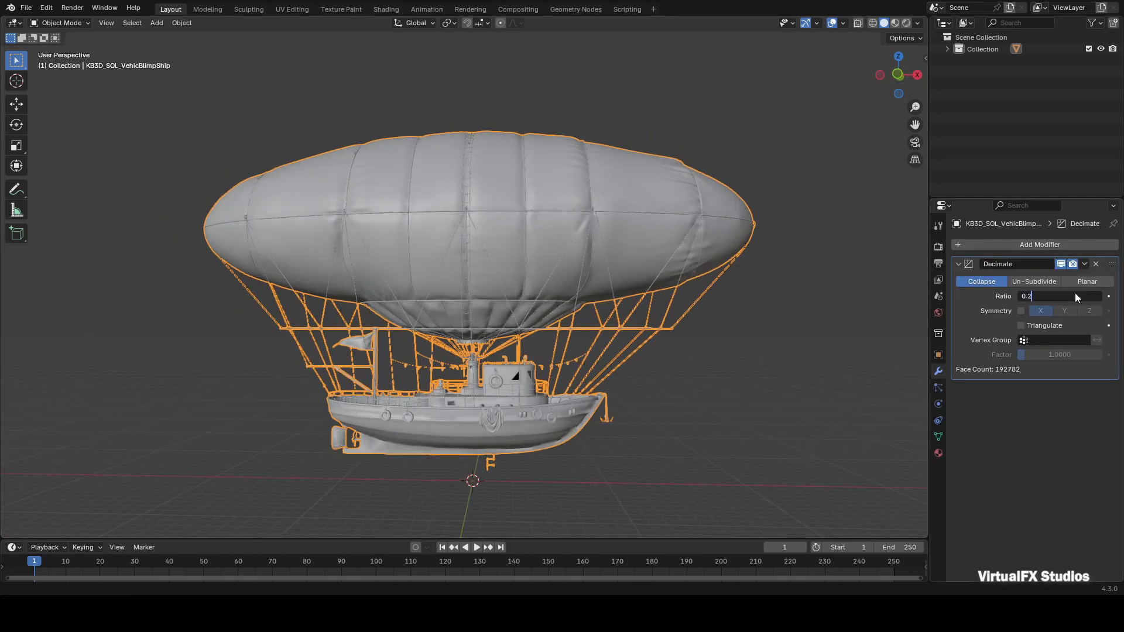
pyautogui.press('Return')
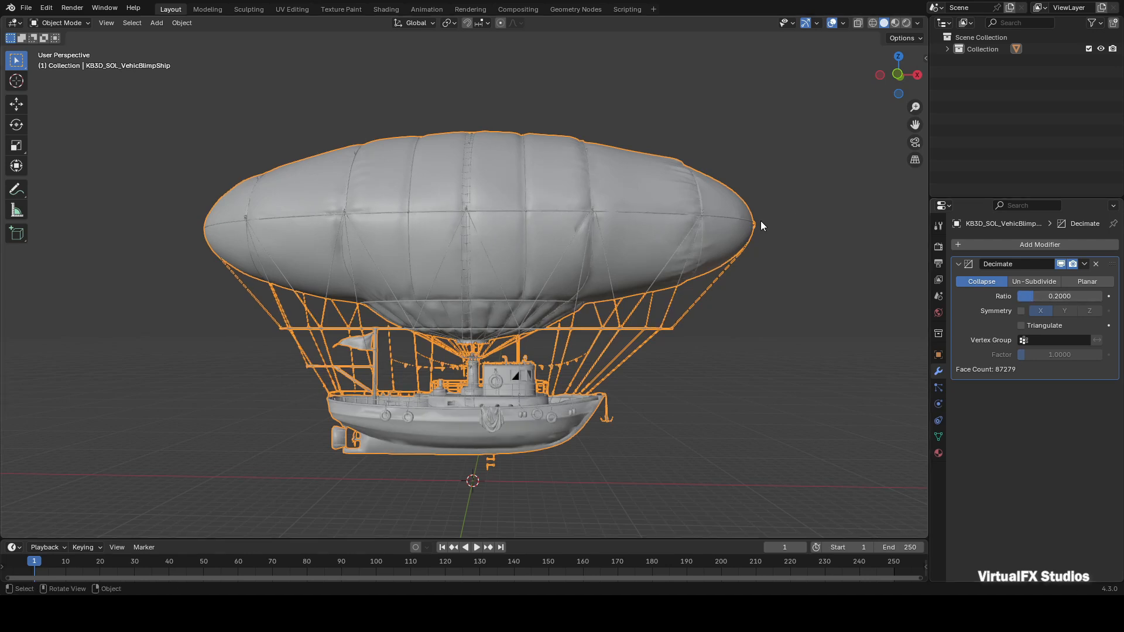
# Step: Apply the second Decimate modifier to the airship and deselect the model to inspect its reduced shape
pyautogui.scroll(3, 755, 221)
pyautogui.moveTo(877, 69); pyautogui.dragTo(918, 66)
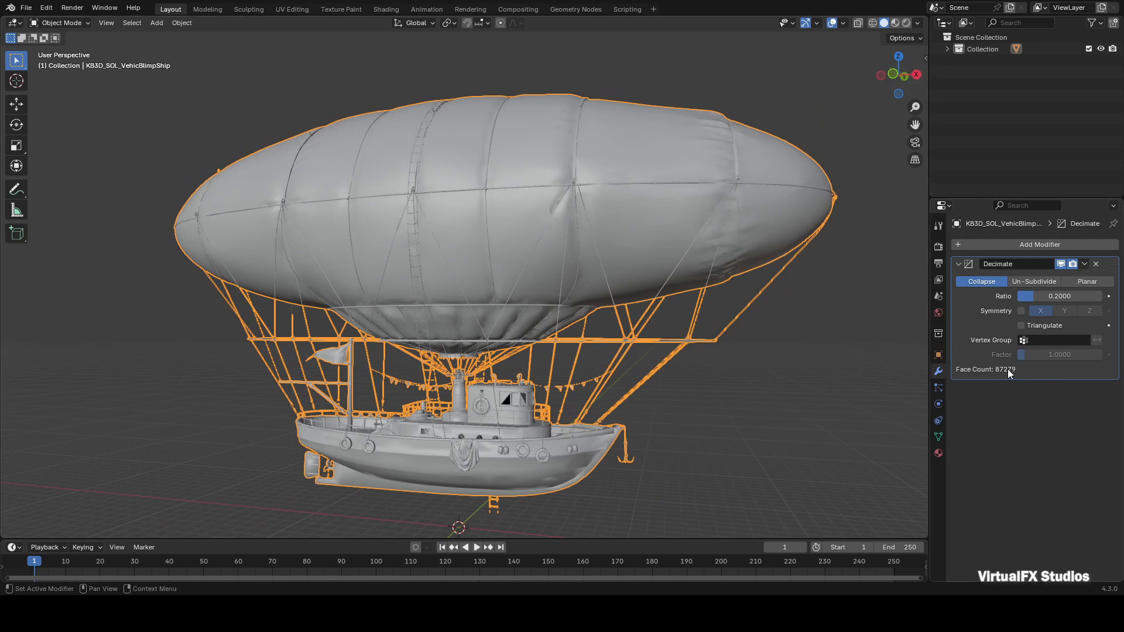
pyautogui.click(1086, 264)
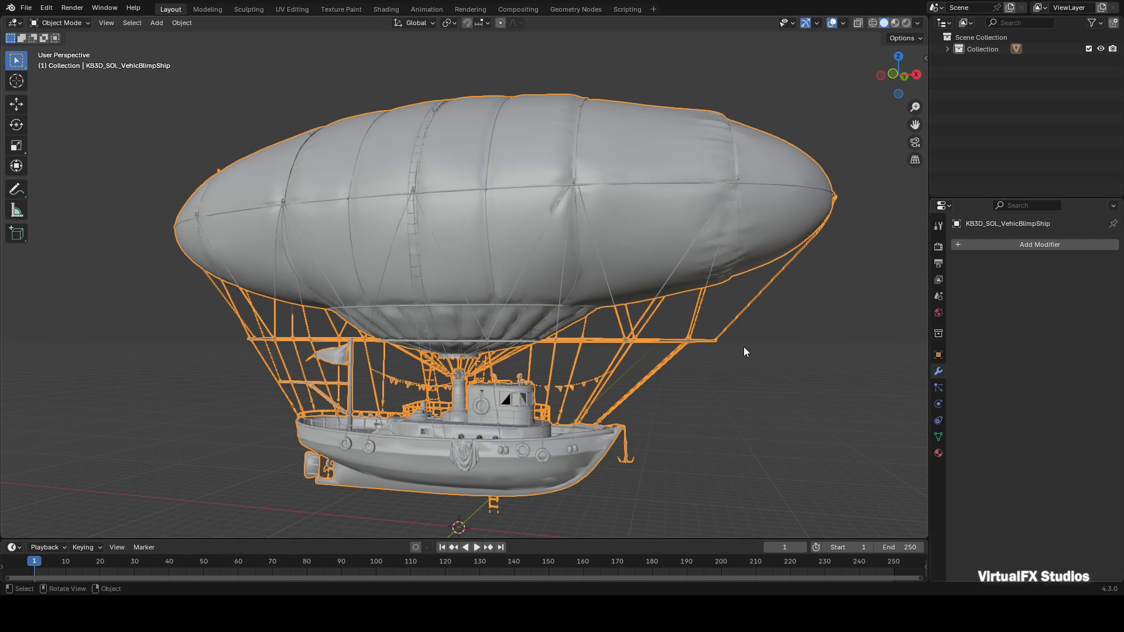
pyautogui.scroll(-2, 743, 346)
pyautogui.moveTo(883, 89); pyautogui.dragTo(913, 79)
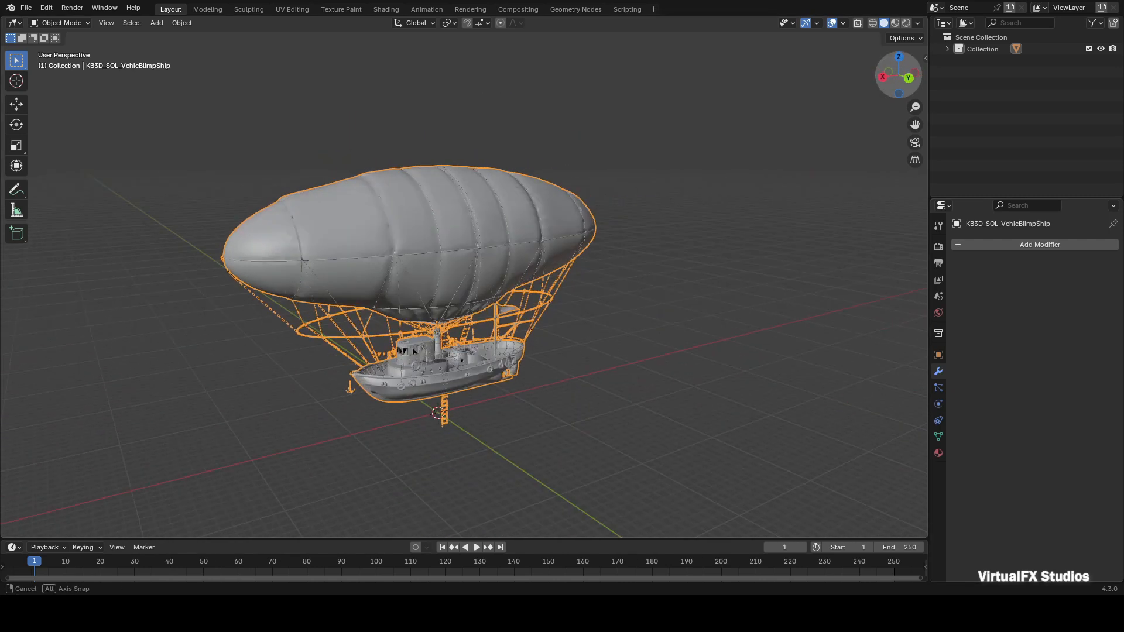
pyautogui.scroll(3, 550, 333)
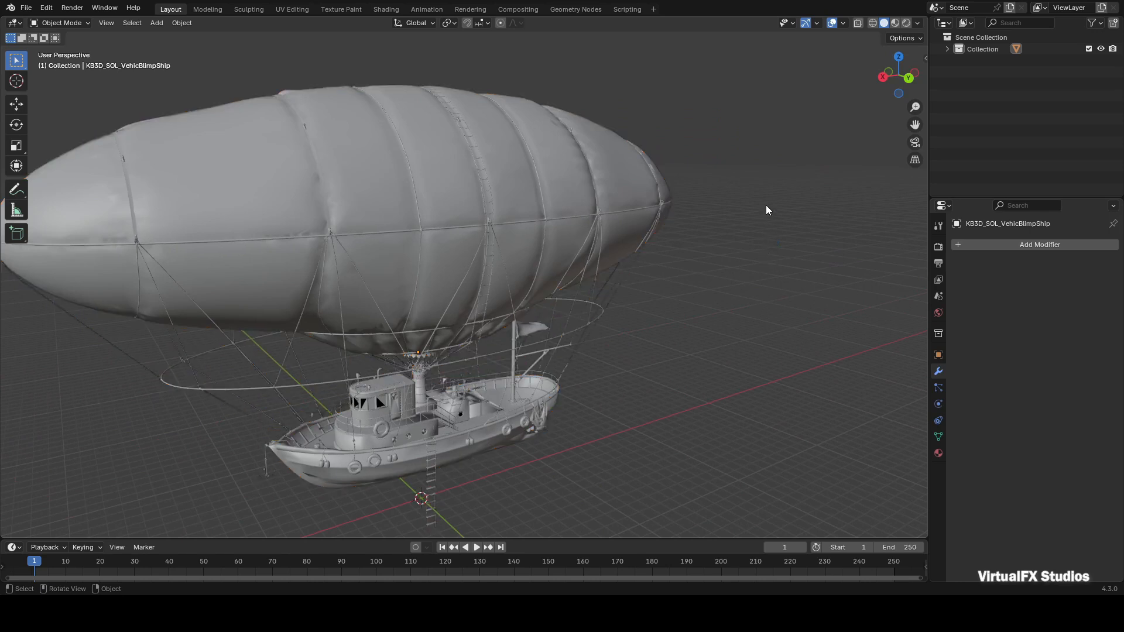
pyautogui.scroll(-4, 774, 189)
pyautogui.scroll(2, 776, 189)
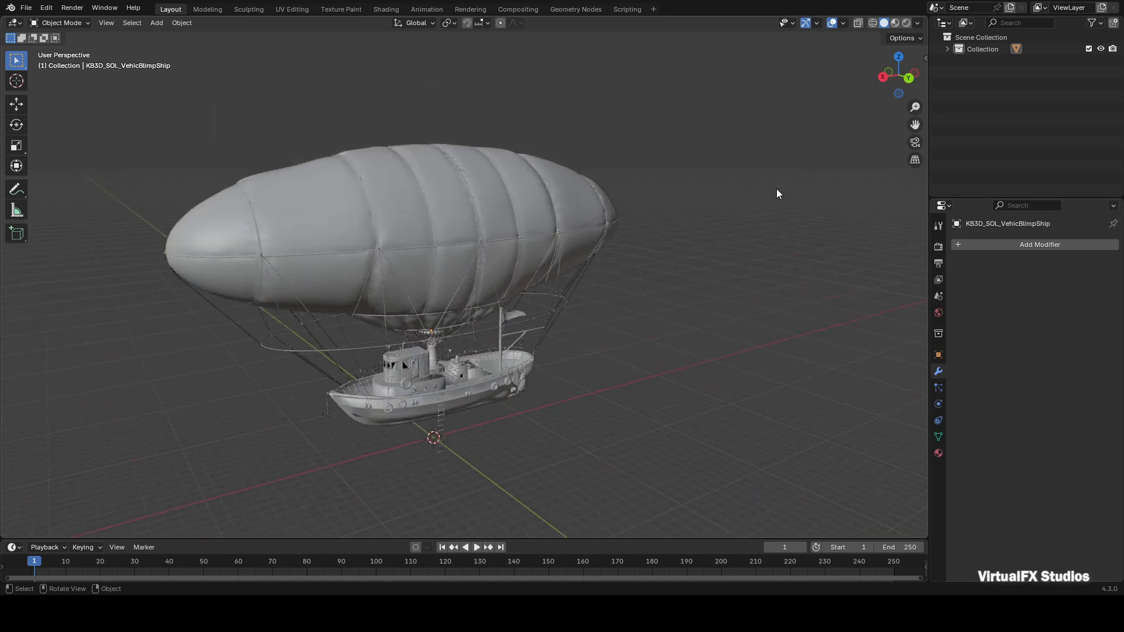
pyautogui.scroll(2, 776, 189)
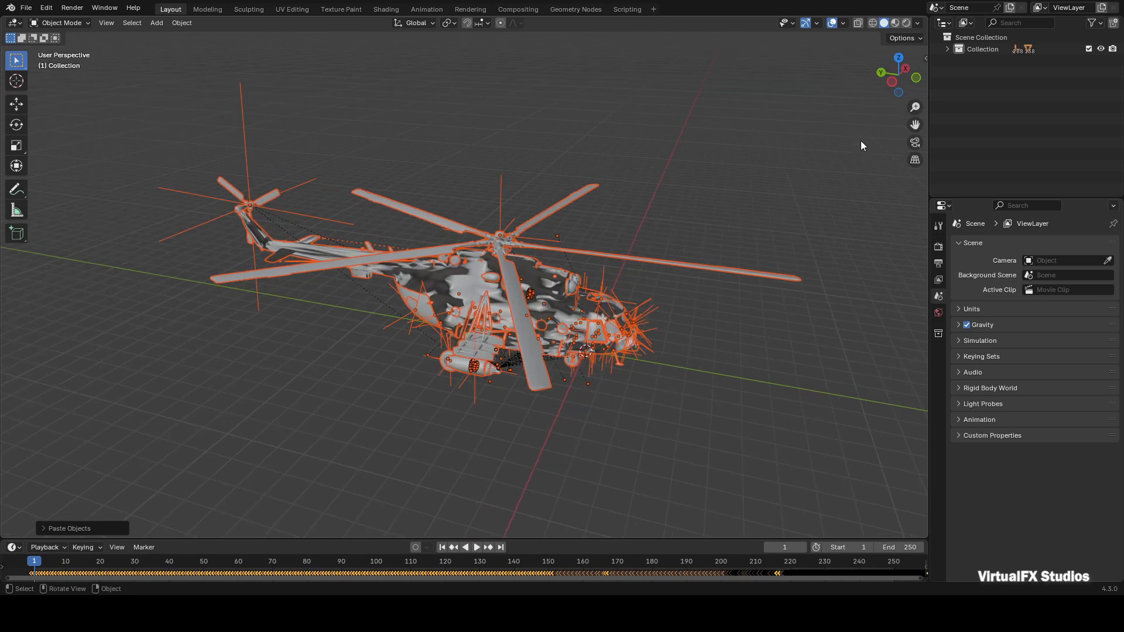
# Step: Examine the pasted helicopter model from several sides, up close and as a whole
pyautogui.moveTo(877, 72); pyautogui.dragTo(910, 74)
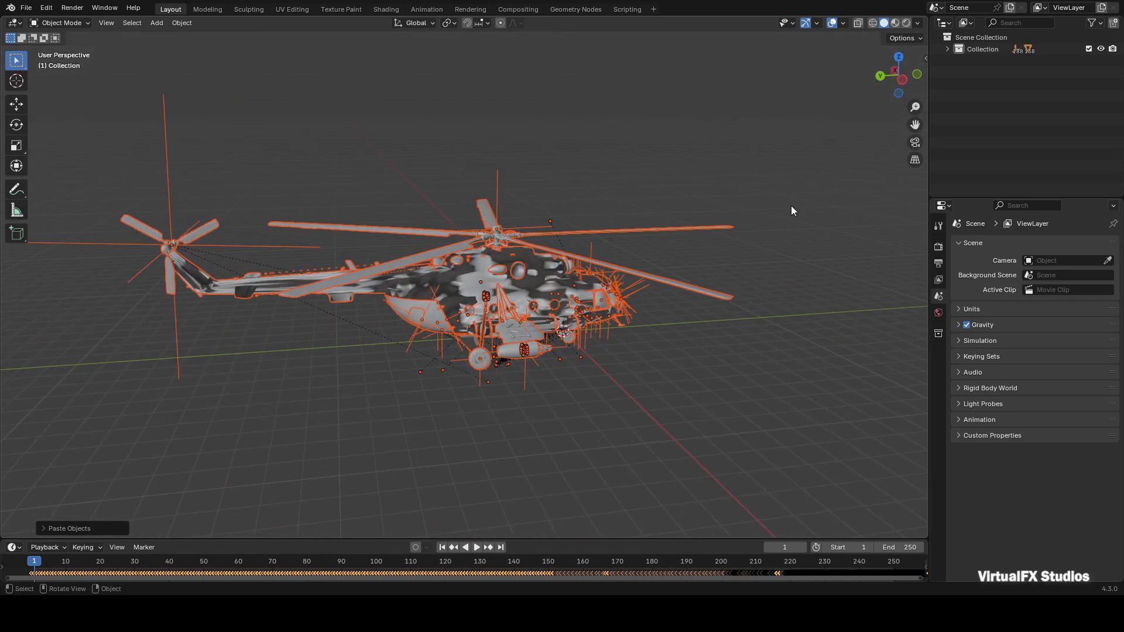
pyautogui.scroll(5, 789, 219)
pyautogui.scroll(-5, 801, 209)
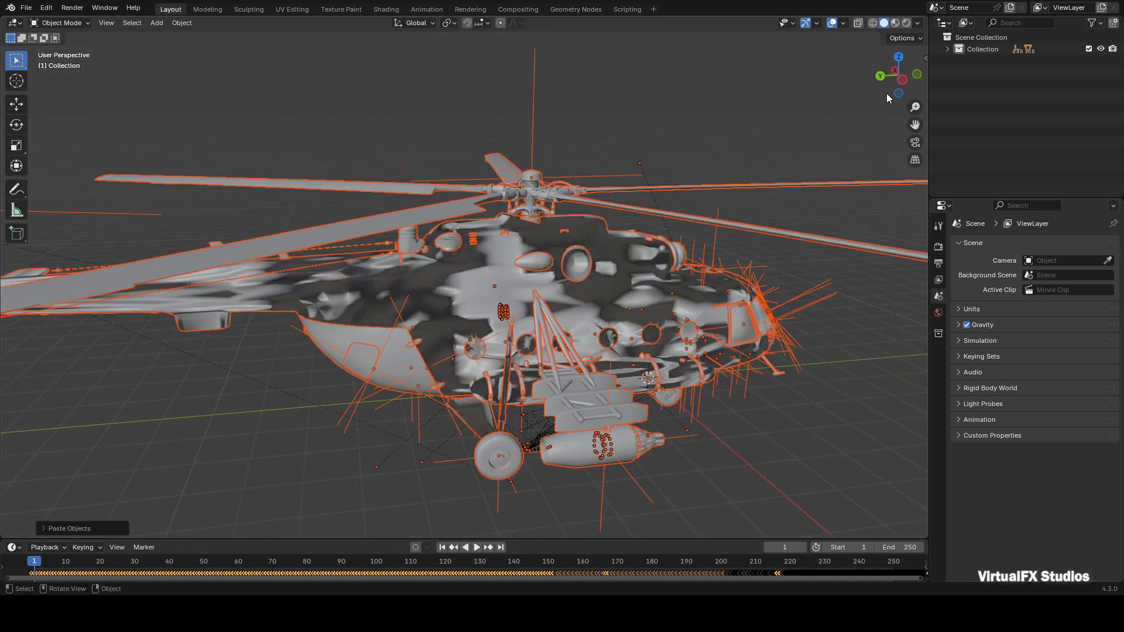
pyautogui.moveTo(886, 93); pyautogui.dragTo(858, 144)
pyautogui.scroll(-2, 843, 160)
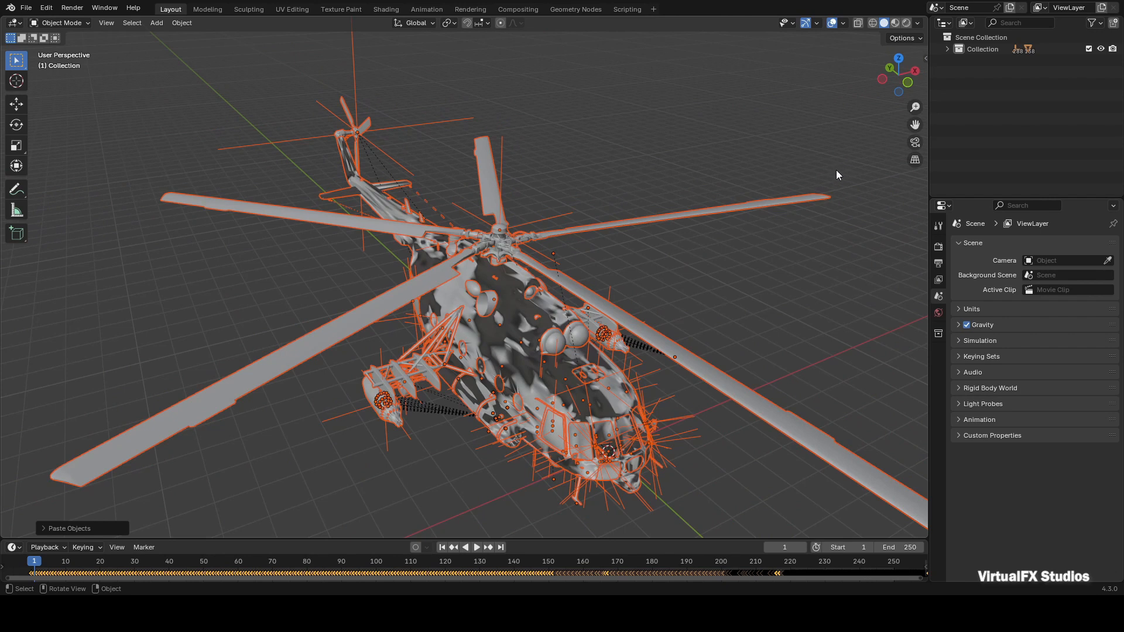
pyautogui.scroll(2, 835, 178)
pyautogui.scroll(-4, 836, 178)
pyautogui.moveTo(899, 72); pyautogui.dragTo(696, 232)
# Step: Select the helicopter's main rotor, fuselage and tail rotor in turn to check how the model is divided
pyautogui.click(669, 249)
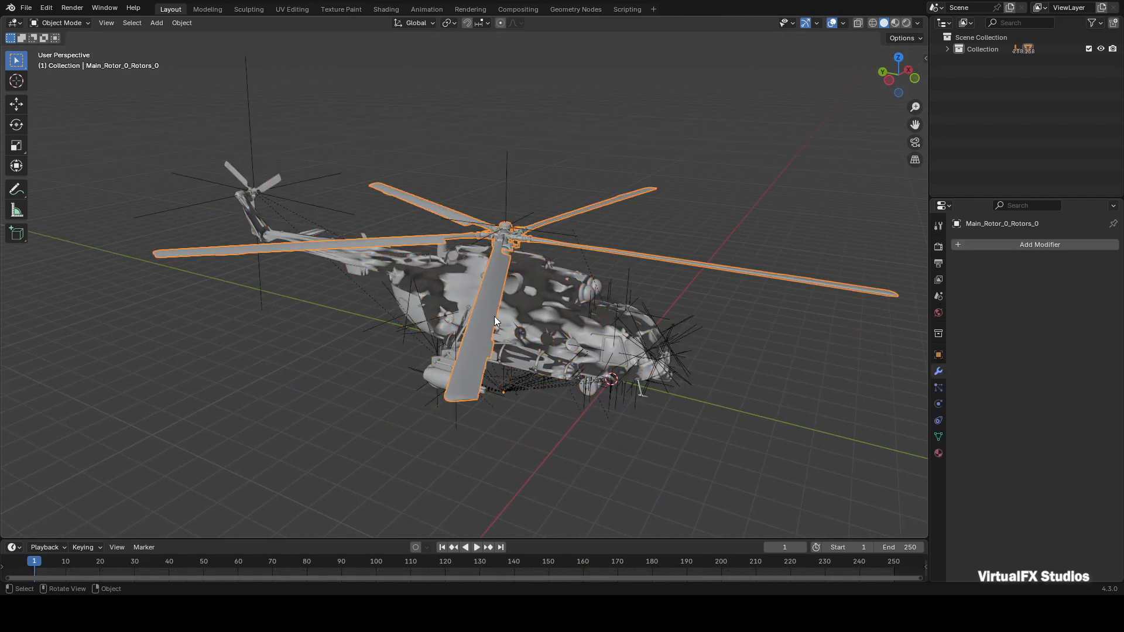
pyautogui.click(526, 322)
pyautogui.click(262, 178)
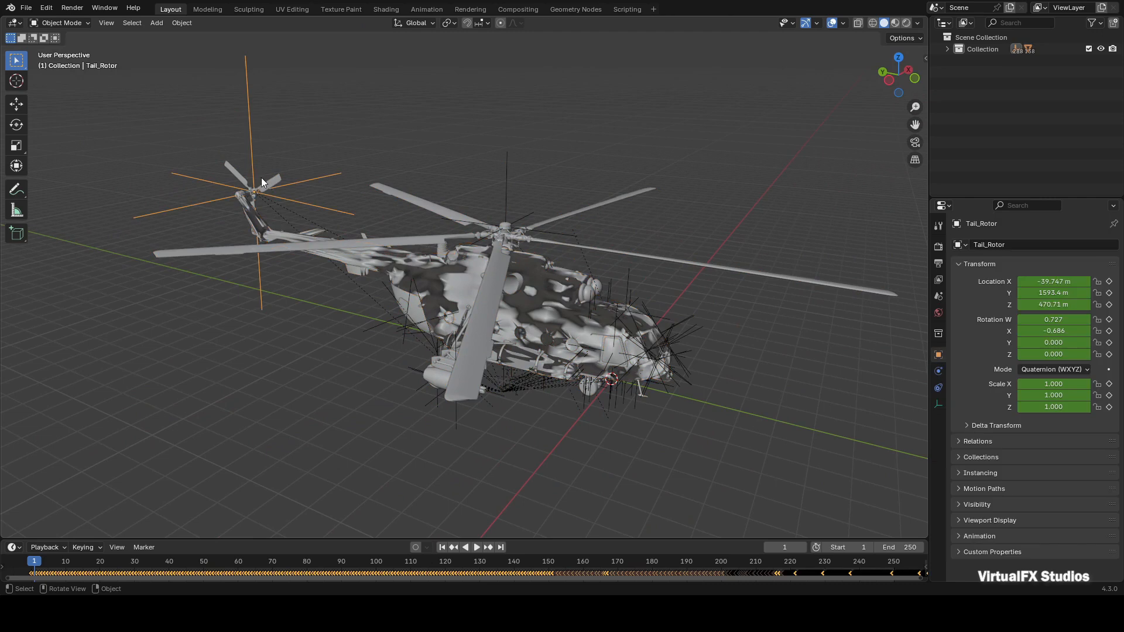
pyautogui.click(271, 179)
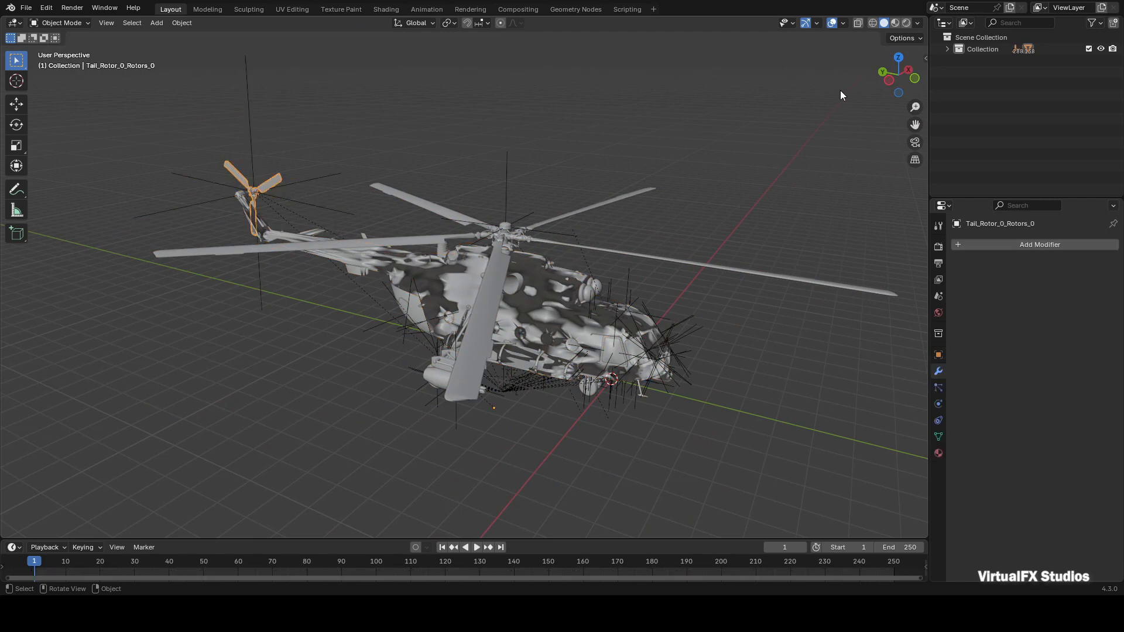
pyautogui.moveTo(885, 84); pyautogui.dragTo(837, 88)
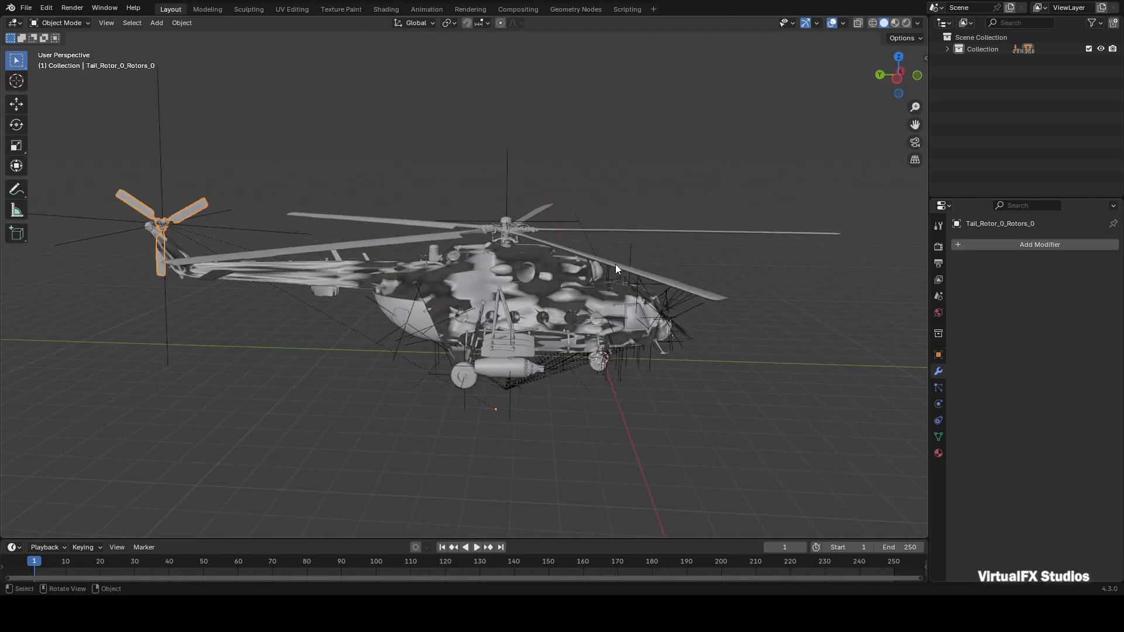
# Step: Examine the main rotor's mesh in Edit Mode, then return to Object Mode
pyautogui.click(487, 368)
pyautogui.press('Tab')
pyautogui.press('KP_Decimal')
pyautogui.moveTo(469, 377); pyautogui.dragTo(502, 380, button='middle')
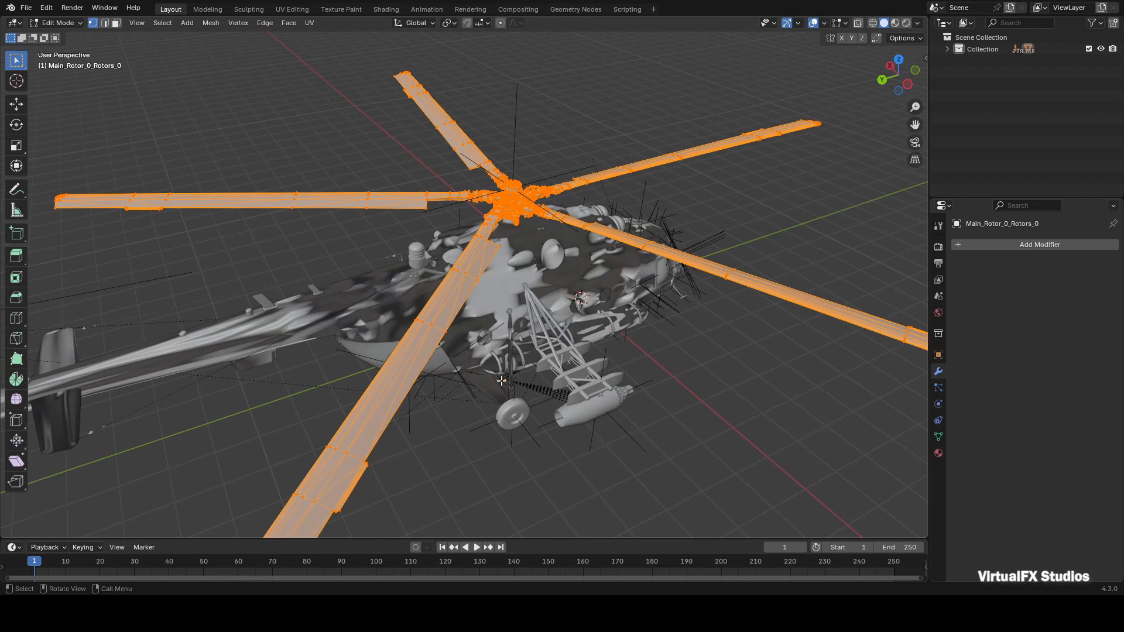
pyautogui.press('Tab')
# Step: Examine the fuselage's mesh density in Edit Mode up close and as a whole, then return to Object Mode
pyautogui.click(499, 280)
pyautogui.press('Tab')
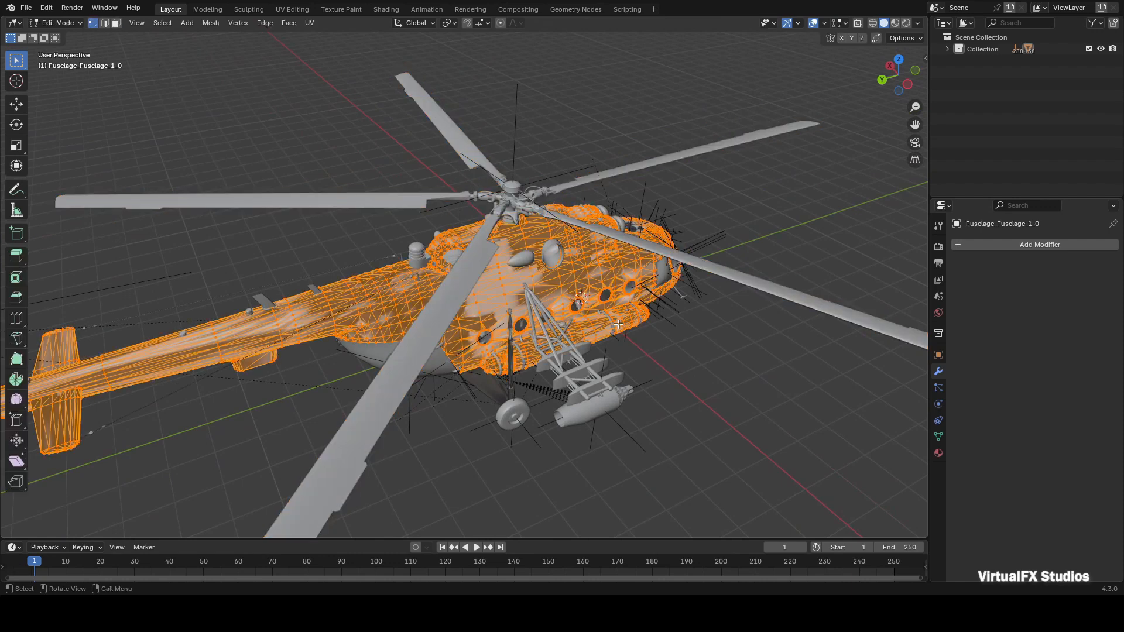
pyautogui.press('KP_Decimal')
pyautogui.moveTo(896, 76); pyautogui.dragTo(907, 88)
pyautogui.scroll(3, 872, 175)
pyautogui.scroll(-2, 650, 190)
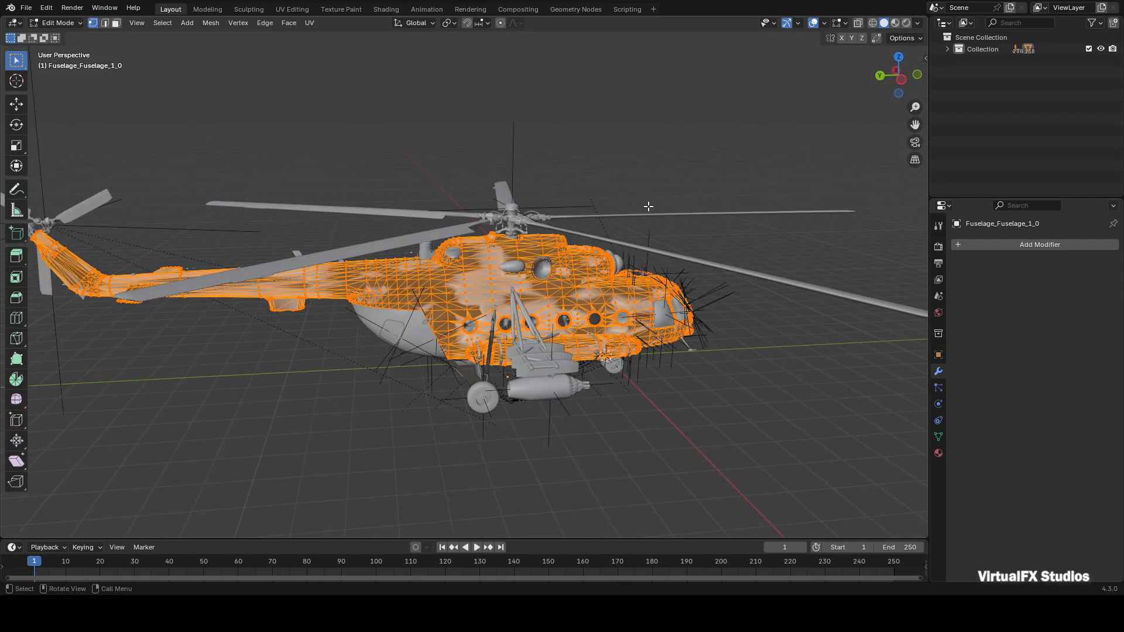
pyautogui.scroll(2, 760, 269)
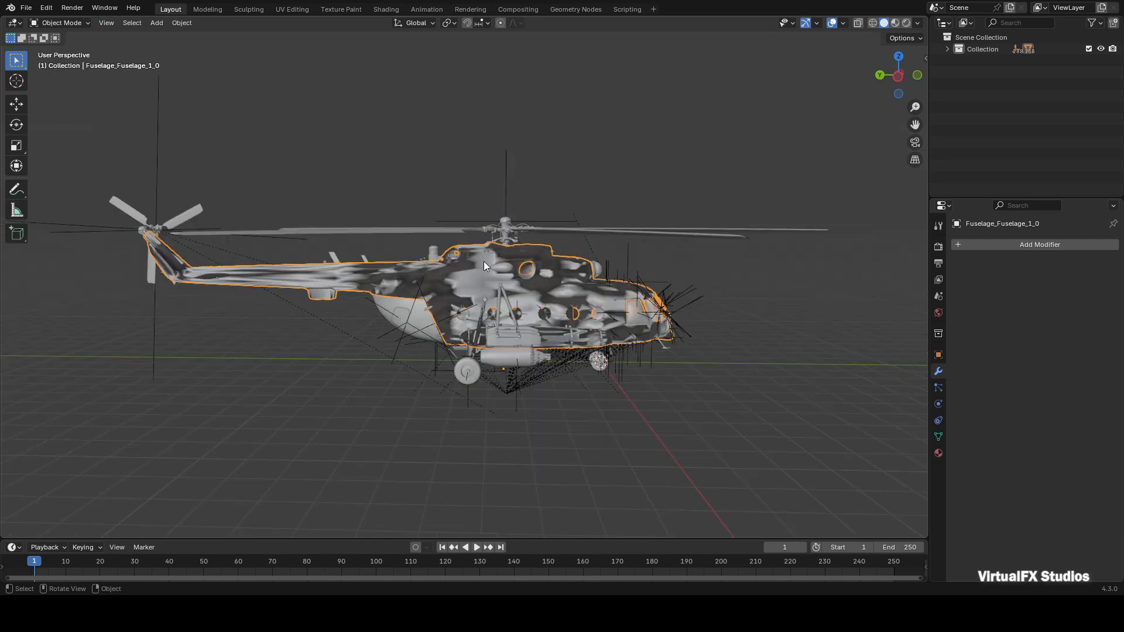
# Step: Select all the helicopter's objects, enter Edit Mode and merge their vertices by distance
pyautogui.press('a')
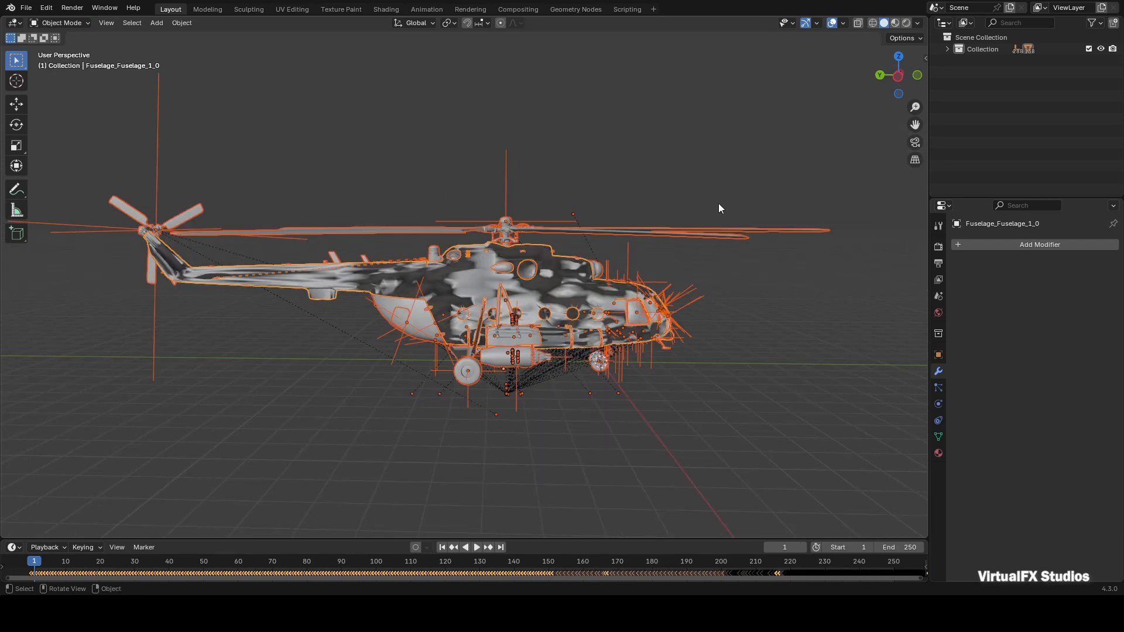
pyautogui.press('Tab')
pyautogui.moveTo(719, 205); pyautogui.dragTo(551, 273, button='middle')
pyautogui.press('m')
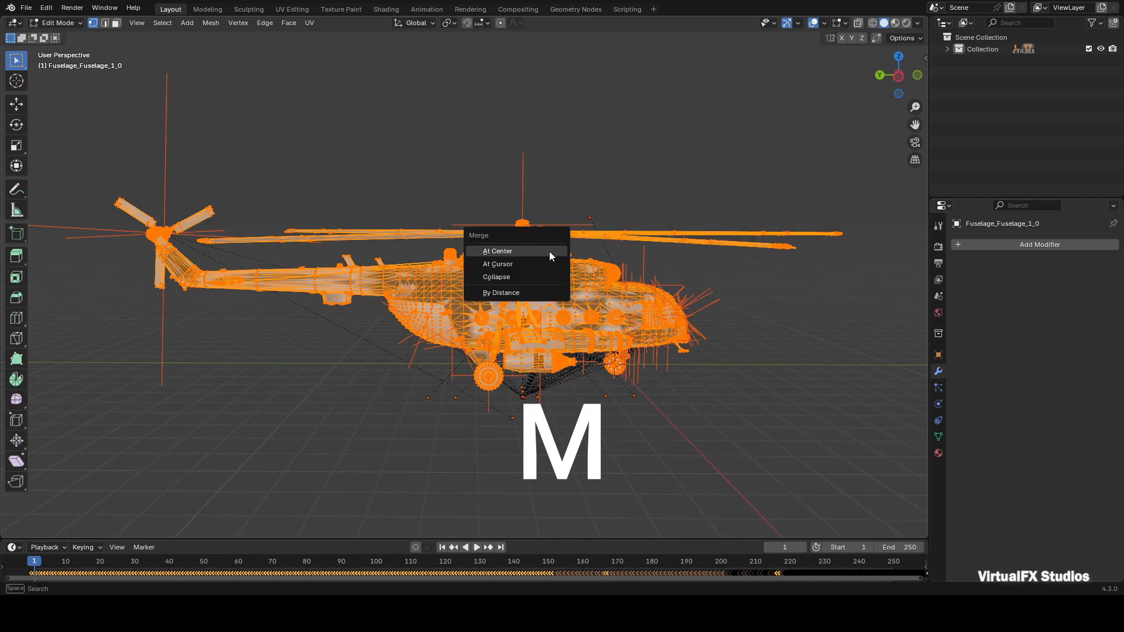
pyautogui.click(550, 293)
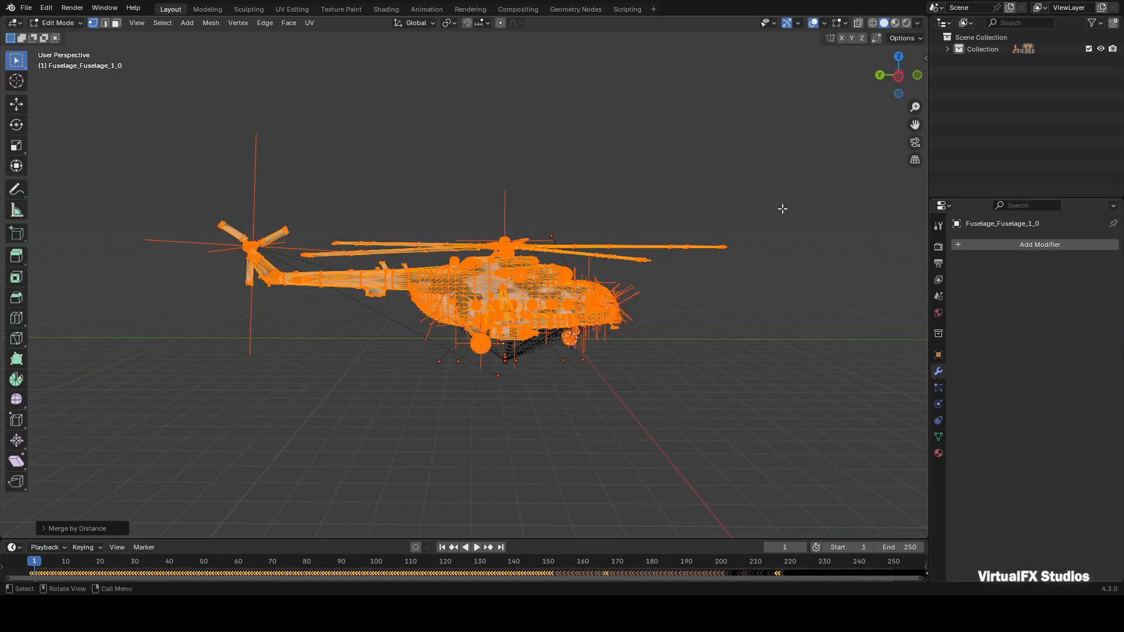
pyautogui.moveTo(896, 75); pyautogui.dragTo(697, 130)
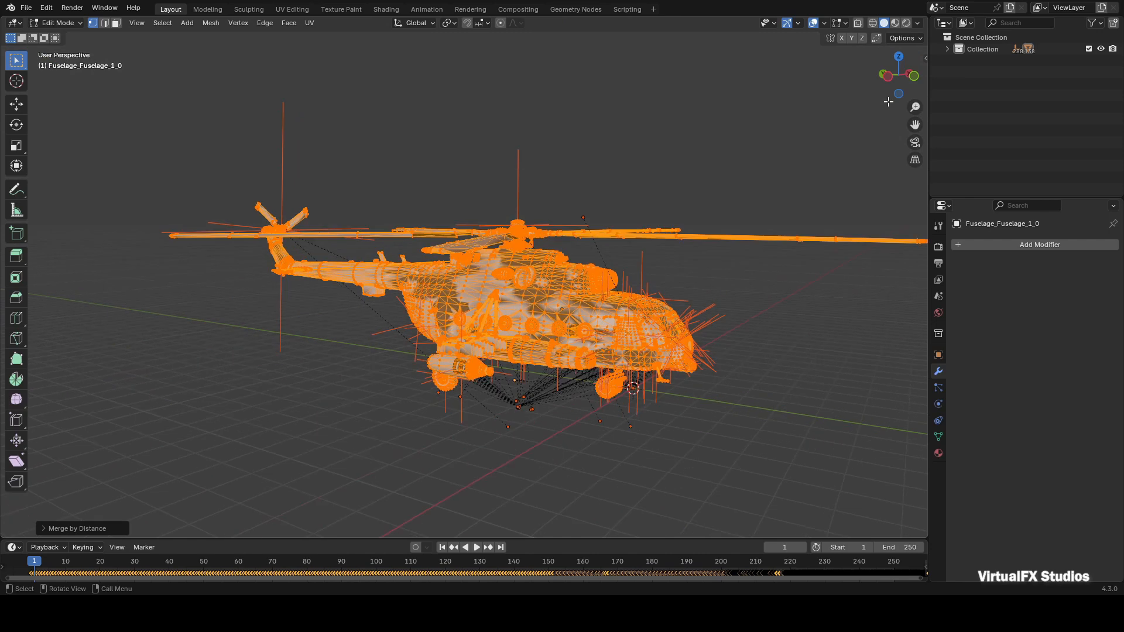
pyautogui.moveTo(897, 76); pyautogui.dragTo(881, 133)
pyautogui.scroll(-2, 576, 260)
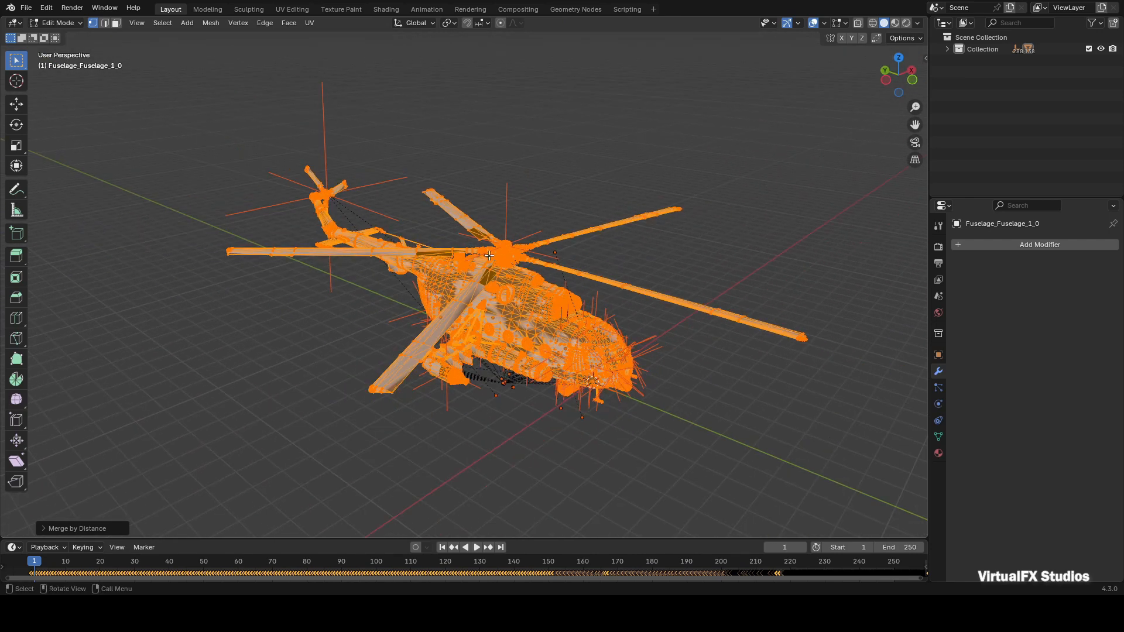
# Step: Run Merge by Distance once more on the helicopter's meshes, then return to Object Mode
pyautogui.press('m')
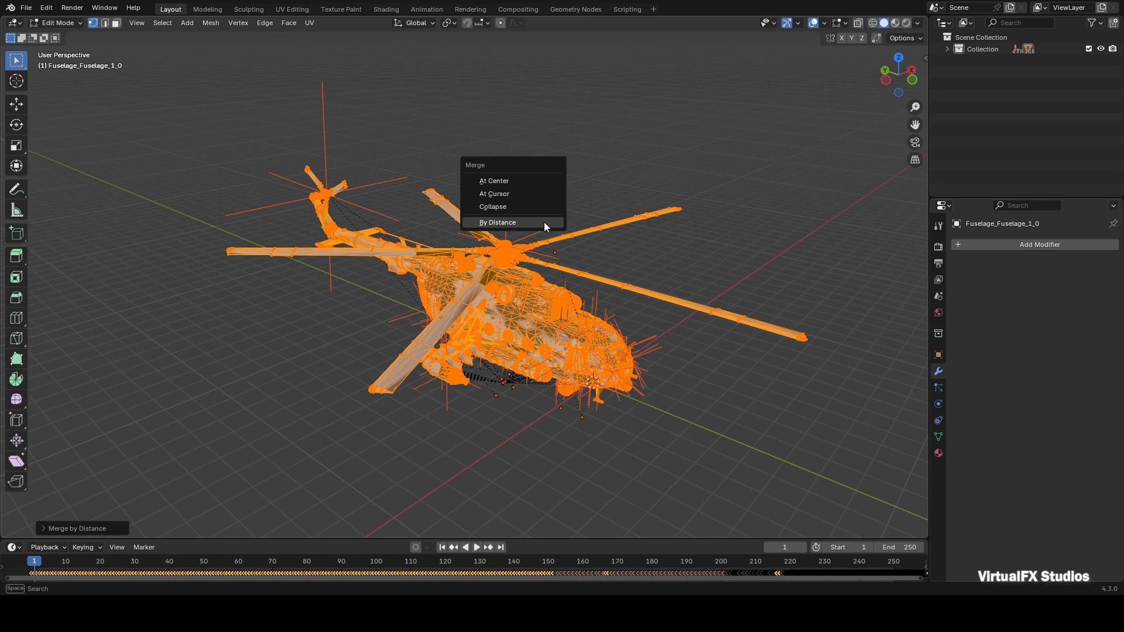
pyautogui.click(538, 223)
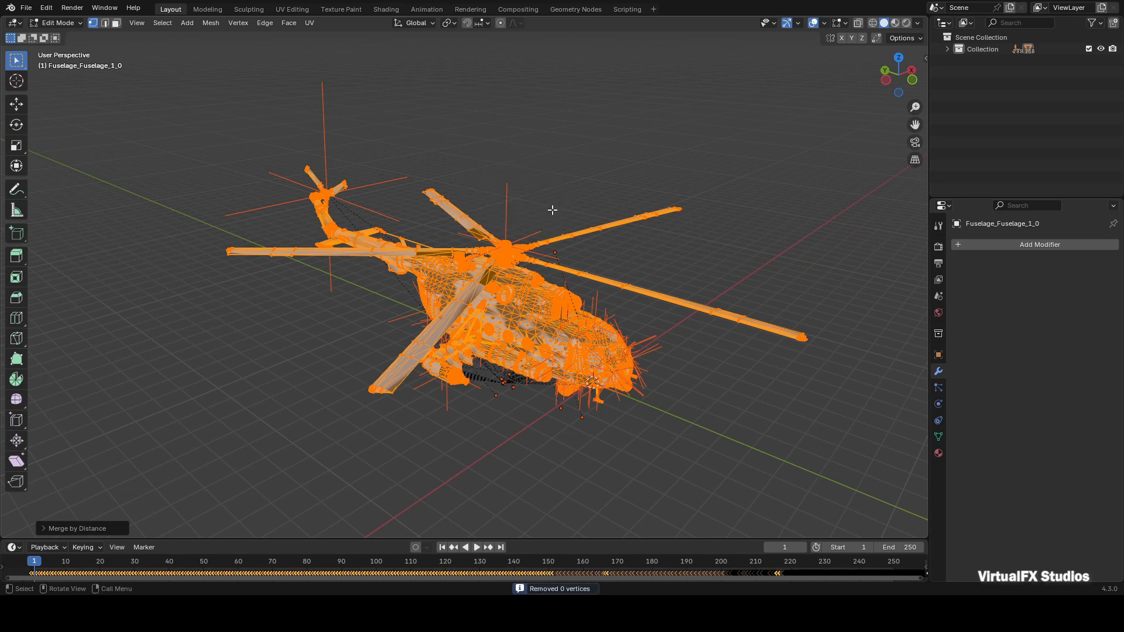
pyautogui.press('Tab')
pyautogui.scroll(3, 823, 146)
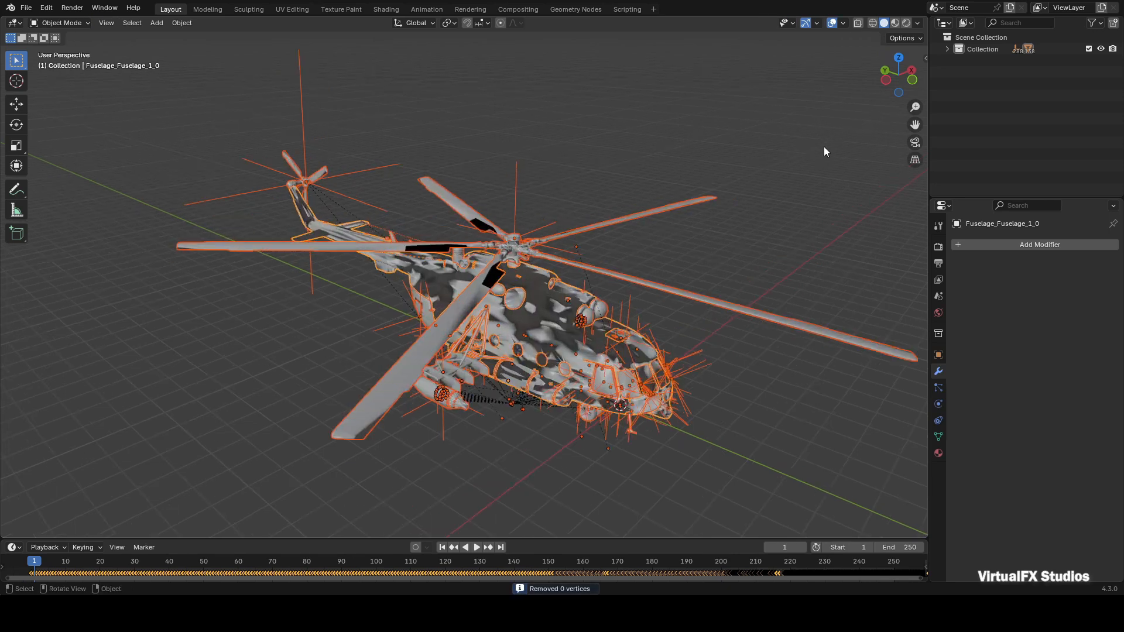
pyautogui.moveTo(882, 90)
pyautogui.mouseDown()
pyautogui.moveTo(843, 91)
pyautogui.moveTo(878, 98)
pyautogui.moveTo(879, 75)
pyautogui.mouseUp()
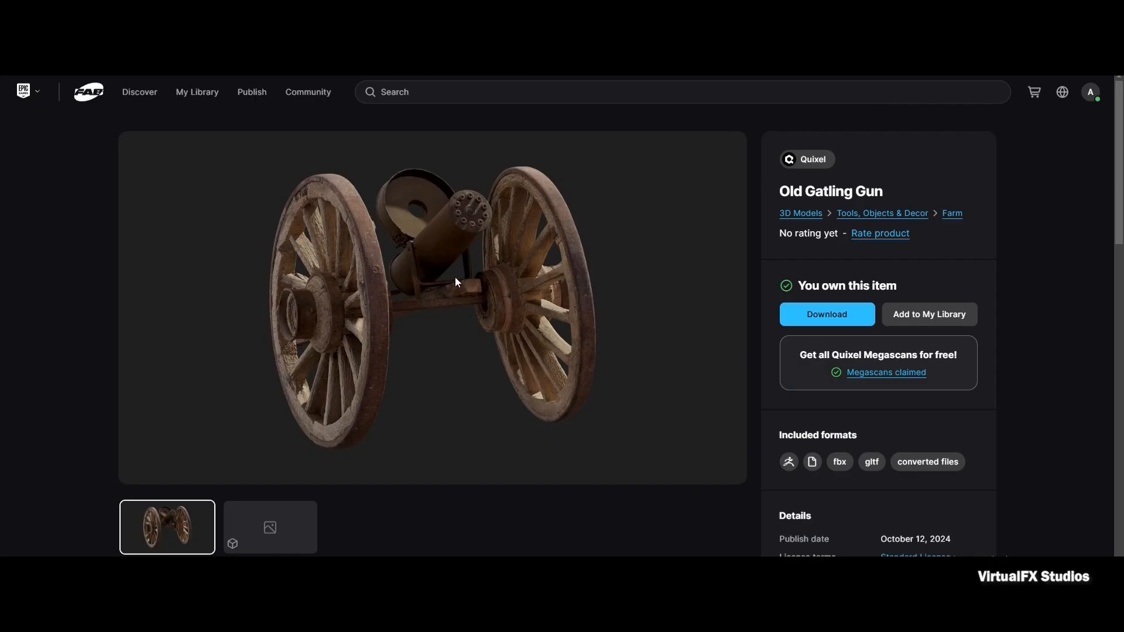
# Step: Browse the Old Gatling Gun page on Fab and download its high-quality glTF archive, old_gatling_gun_uc1kdjjfa_gltf_high.zip
pyautogui.scroll(-1, 442, 370)
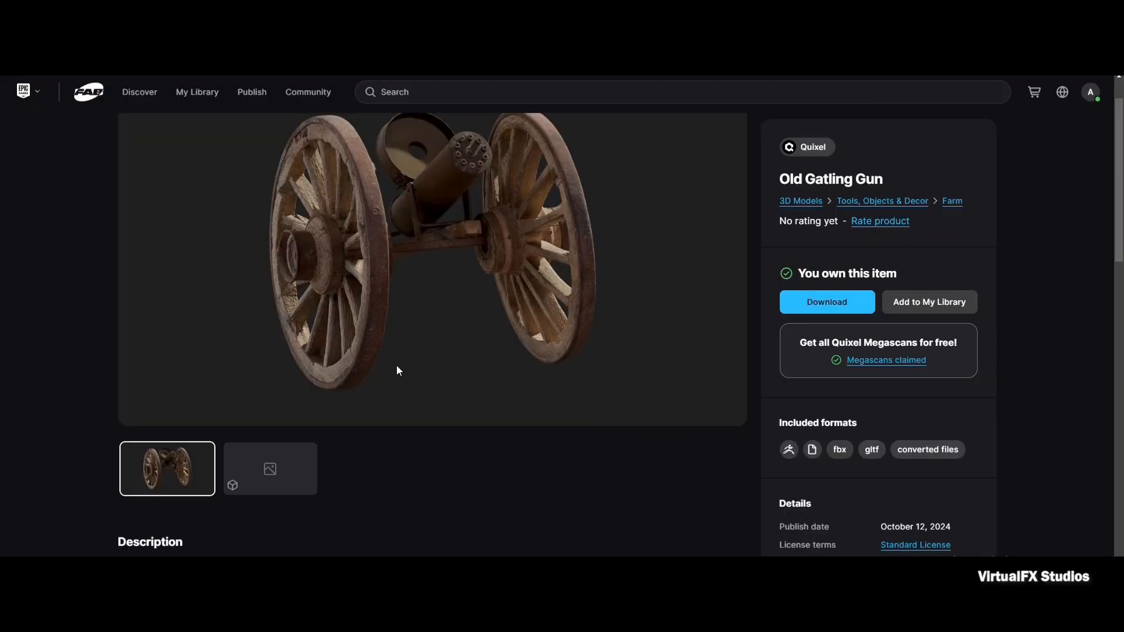
pyautogui.scroll(-7, 398, 363)
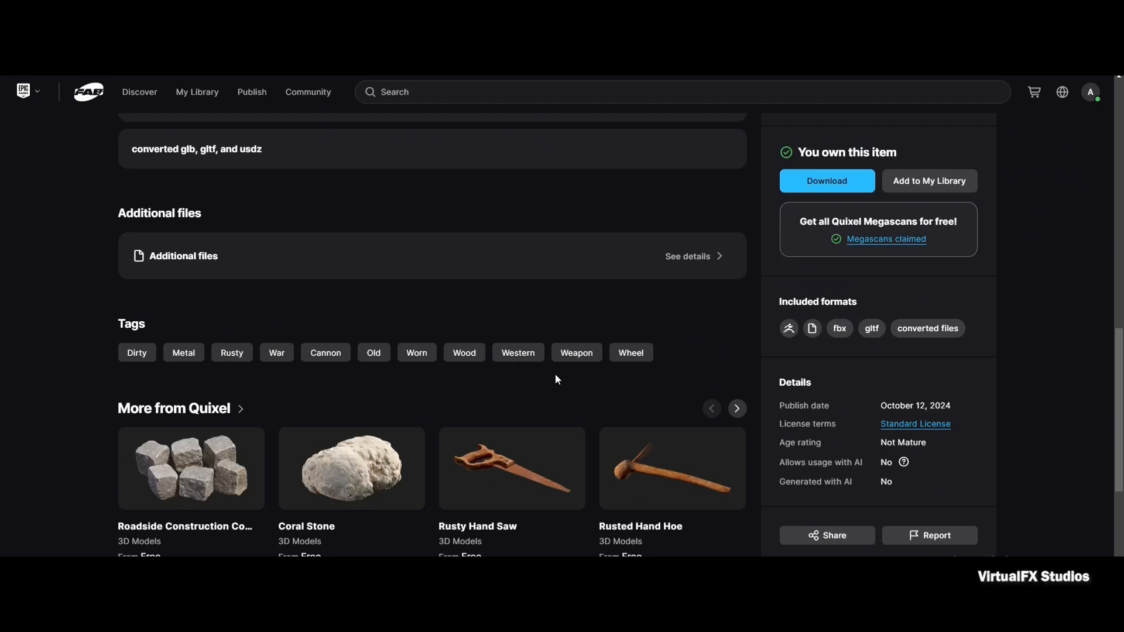
pyautogui.scroll(15, 557, 376)
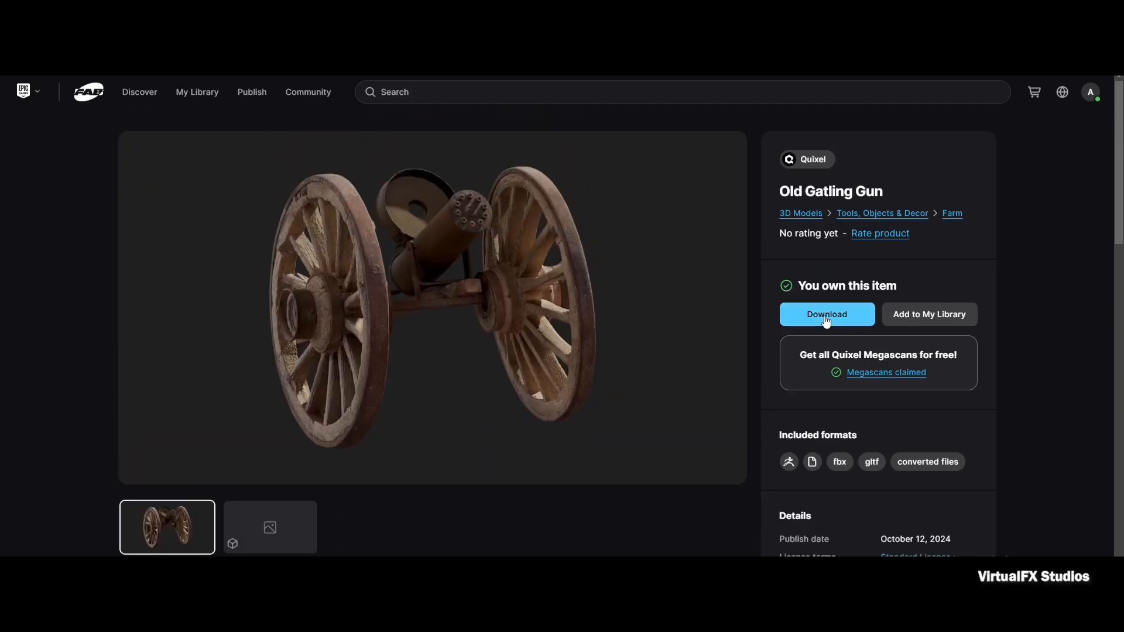
pyautogui.click(825, 316)
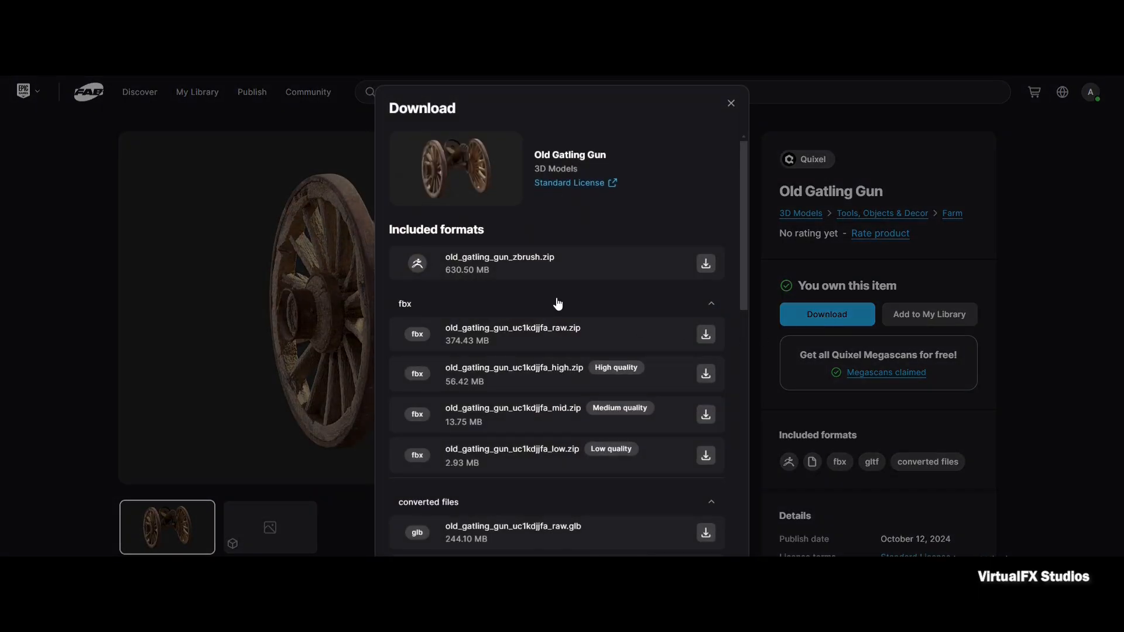
pyautogui.scroll(-12, 512, 364)
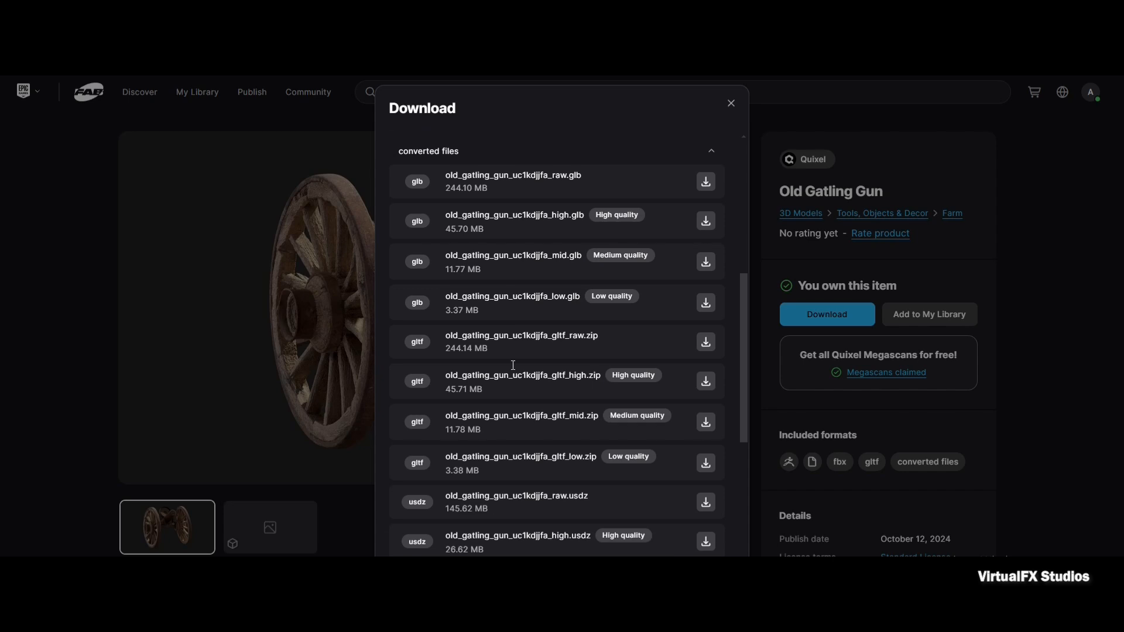
pyautogui.scroll(6, 512, 364)
pyautogui.scroll(-1, 531, 403)
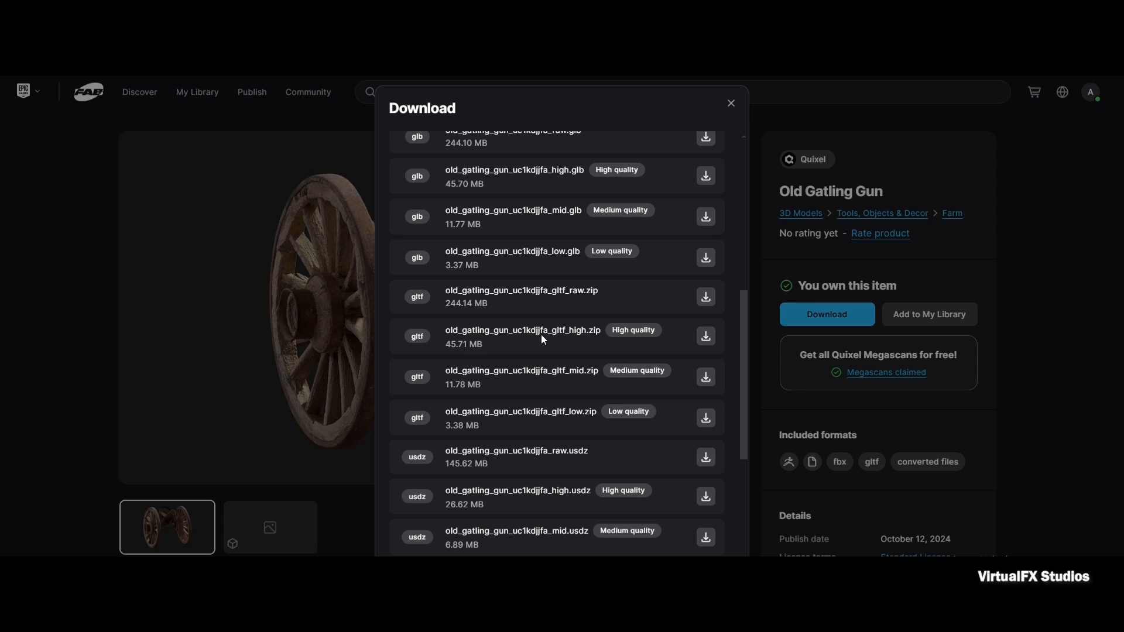
pyautogui.click(706, 337)
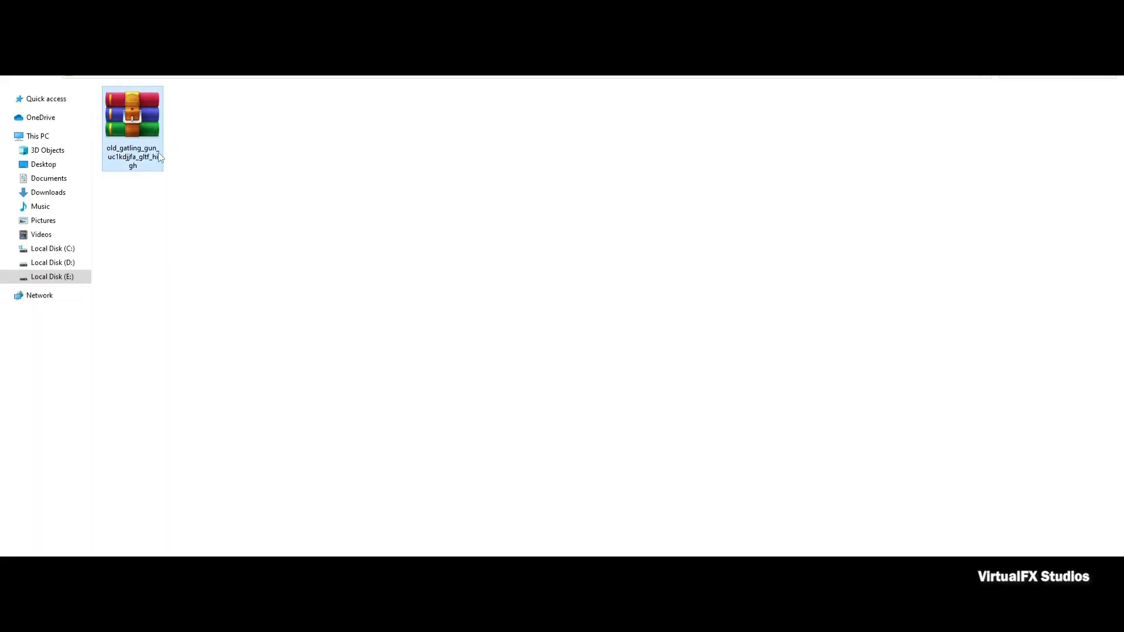
# Step: In File Explorer, extract the old_gatling_gun_uc1kdjjfa_gltf_high archive and go to the extracted folder
pyautogui.rightClick(138, 108)
pyautogui.click(177, 153)
pyautogui.click(595, 476)
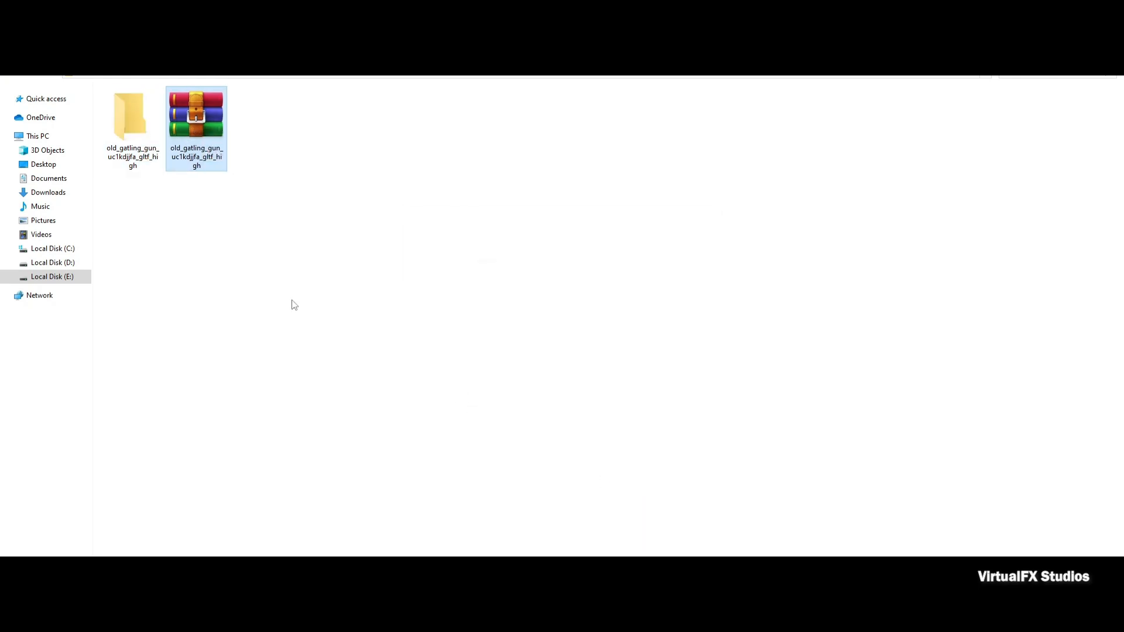
pyautogui.click(129, 155)
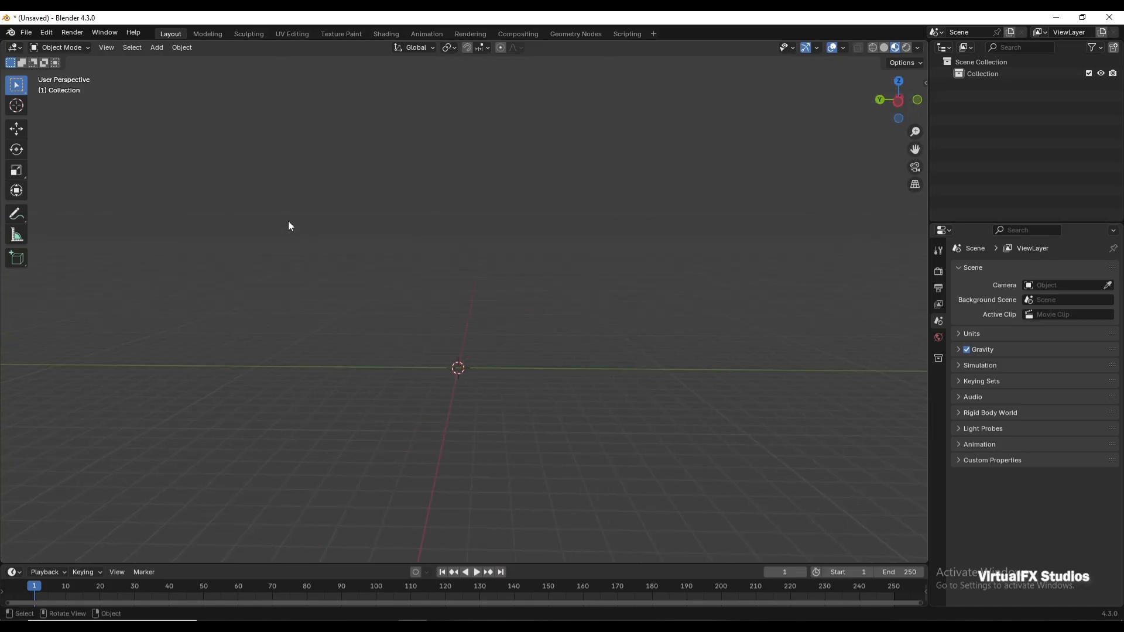
# Step: In Blender, import the Old_Gatling_Gun glTF model from the extracted folder into the empty scene
pyautogui.click(26, 32)
pyautogui.moveTo(64, 198)
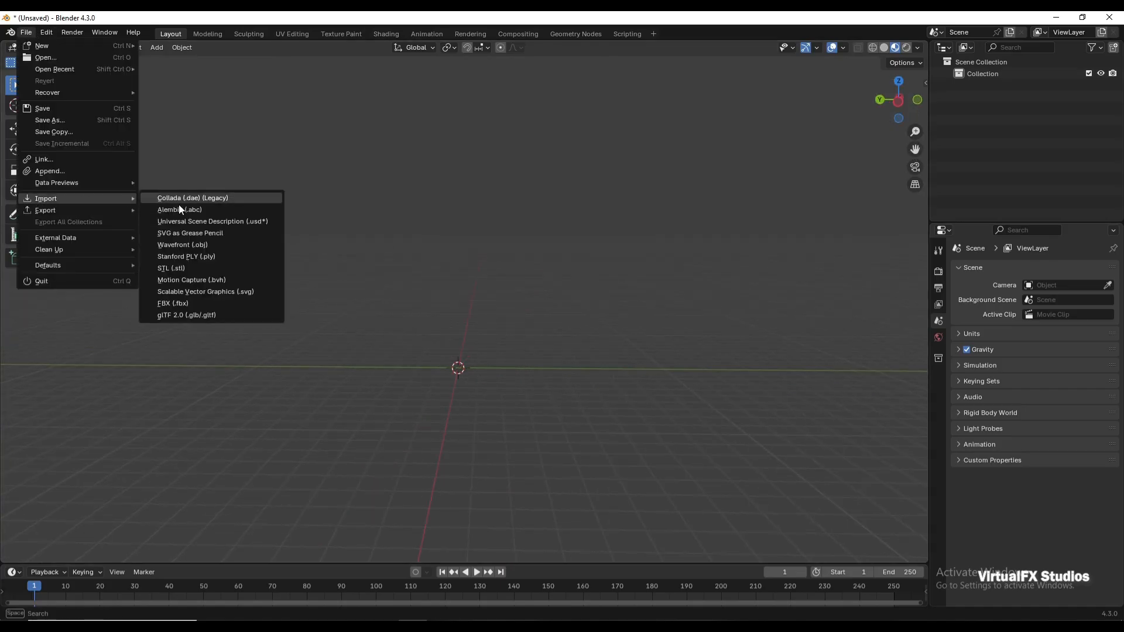
pyautogui.click(251, 315)
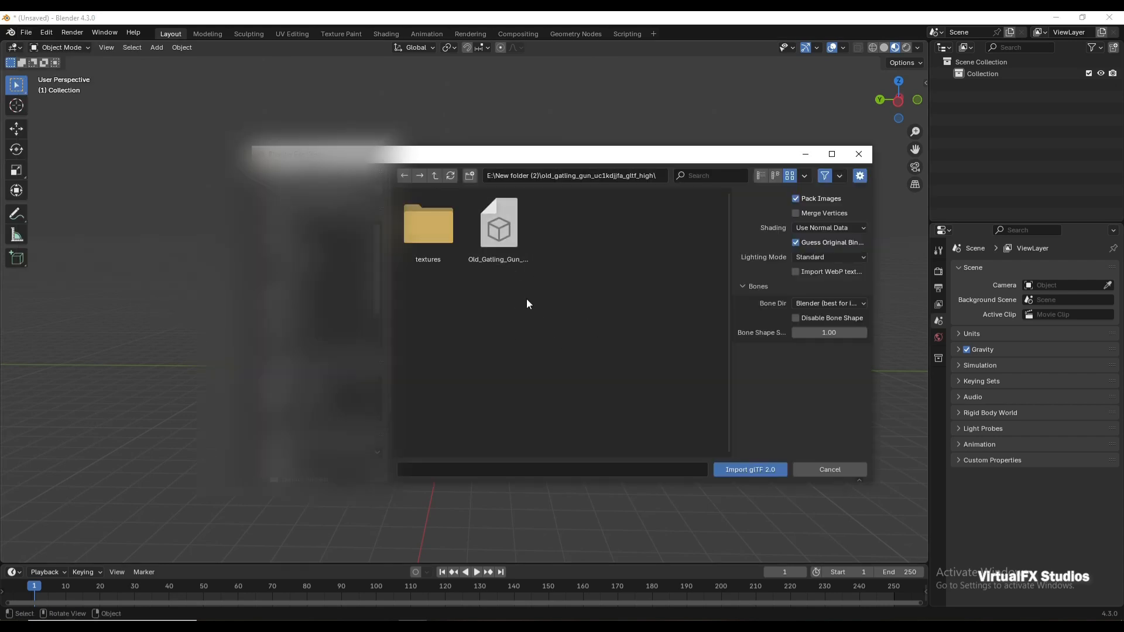
pyautogui.click(755, 469)
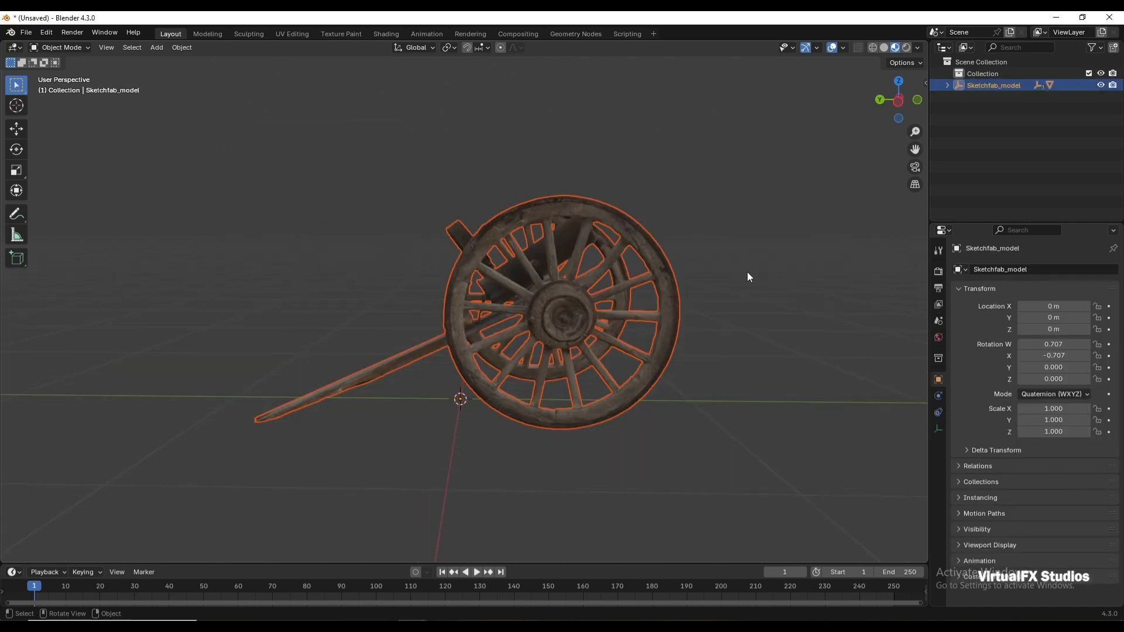
# Step: Select the gatling gun mesh and widen the Shader Editor to show its material's node tree
pyautogui.moveTo(747, 274); pyautogui.dragTo(841, 128, button='middle')
pyautogui.click(841, 127)
pyautogui.scroll(5, 585, 233)
pyautogui.scroll(-6, 743, 170)
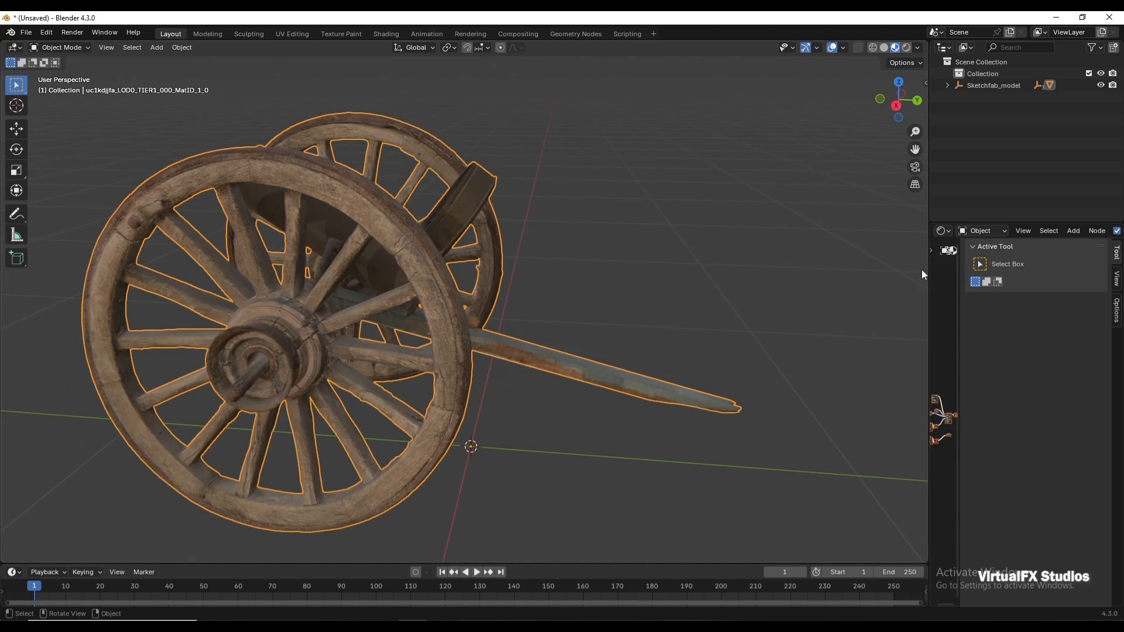
pyautogui.moveTo(929, 238); pyautogui.dragTo(667, 237)
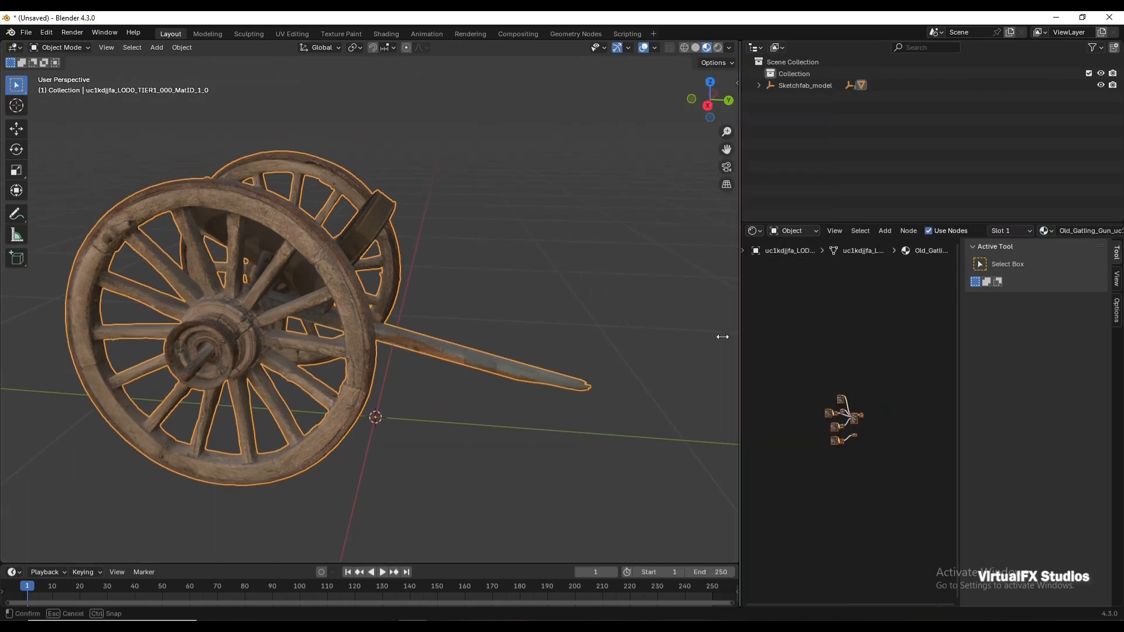
pyautogui.scroll(3, 599, 238)
pyautogui.scroll(8, 797, 410)
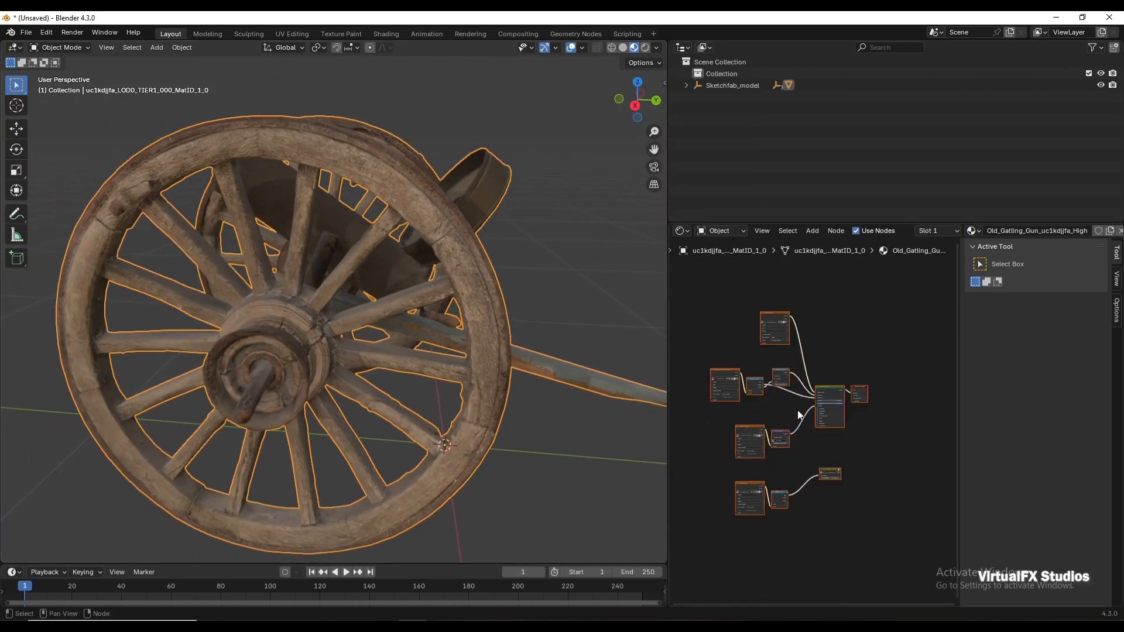
# Step: Change the Outliner area to an Image Editor and display the material's albedo texture in it
pyautogui.click(688, 49)
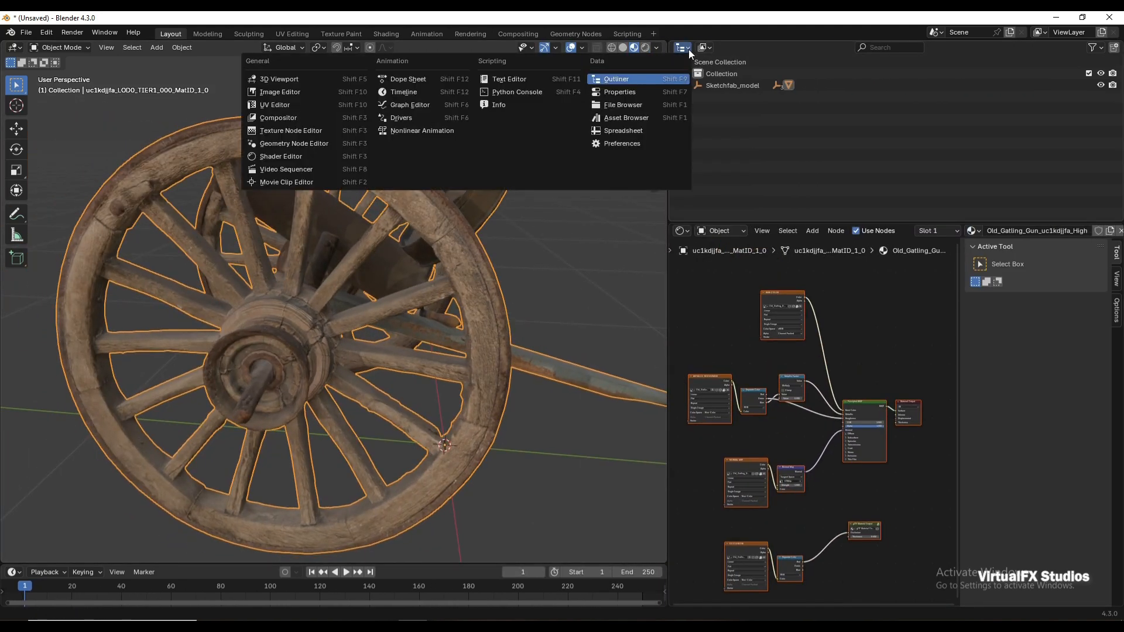
pyautogui.click(275, 83)
pyautogui.click(779, 294)
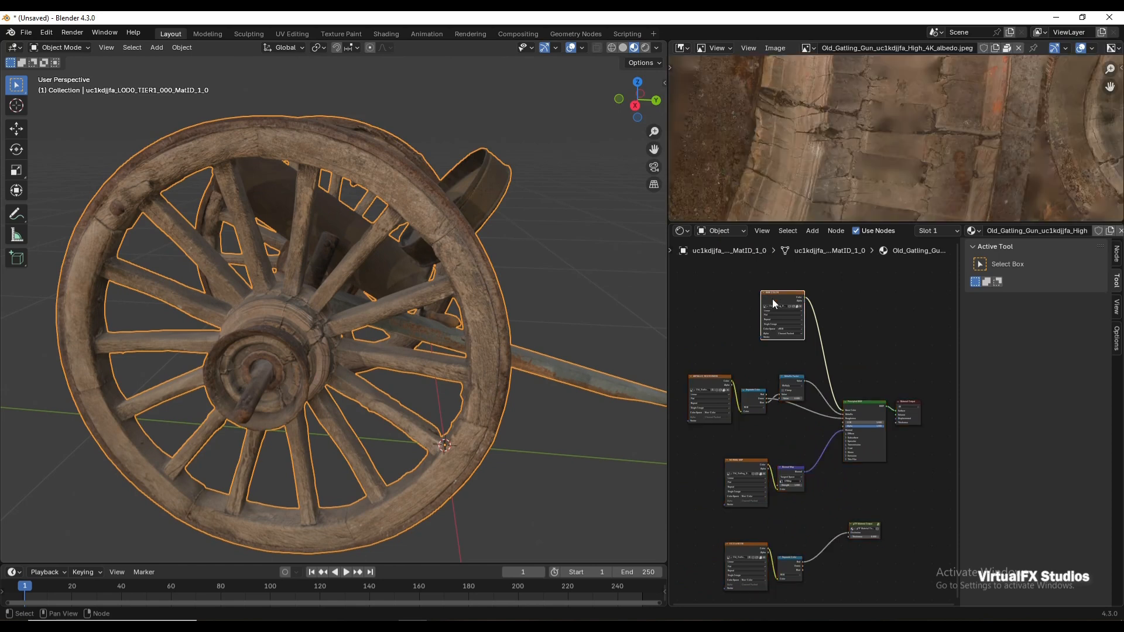
pyautogui.scroll(-4, 884, 132)
pyautogui.scroll(1, 863, 142)
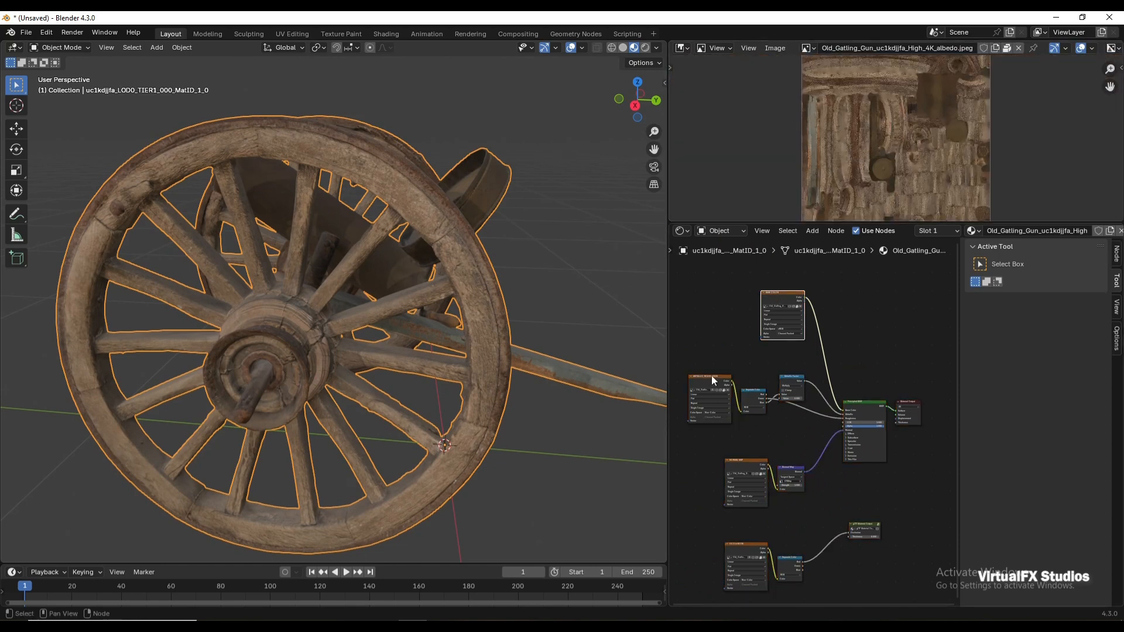
# Step: Display the metallic-roughness, normal and occlusion image textures in turn in the Image Editor
pyautogui.click(711, 378)
pyautogui.click(742, 464)
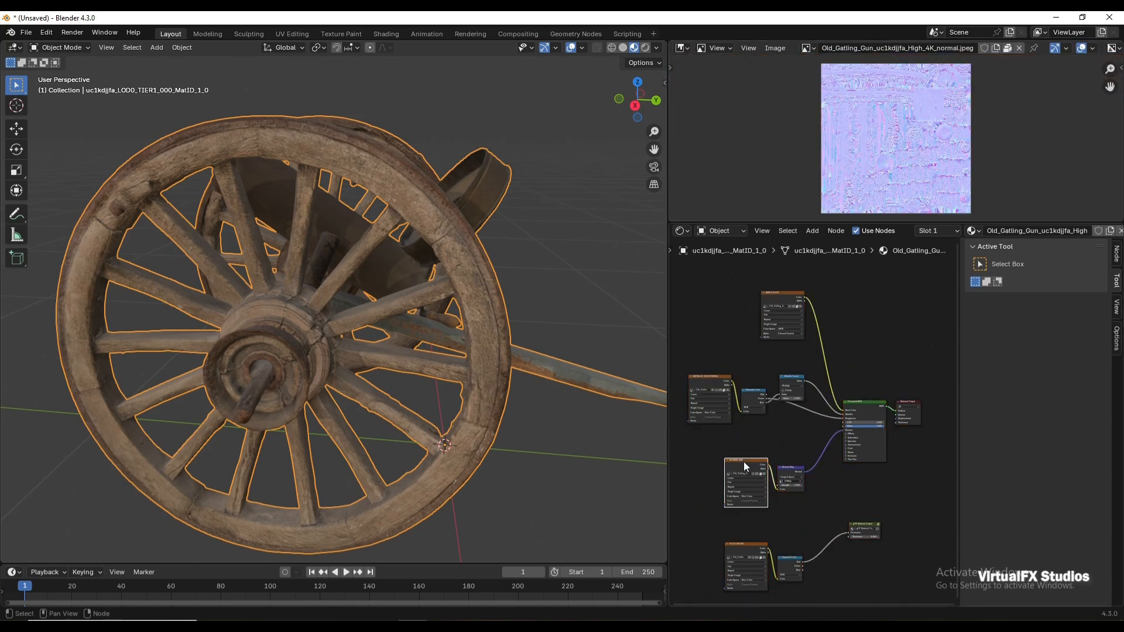
pyautogui.click(740, 550)
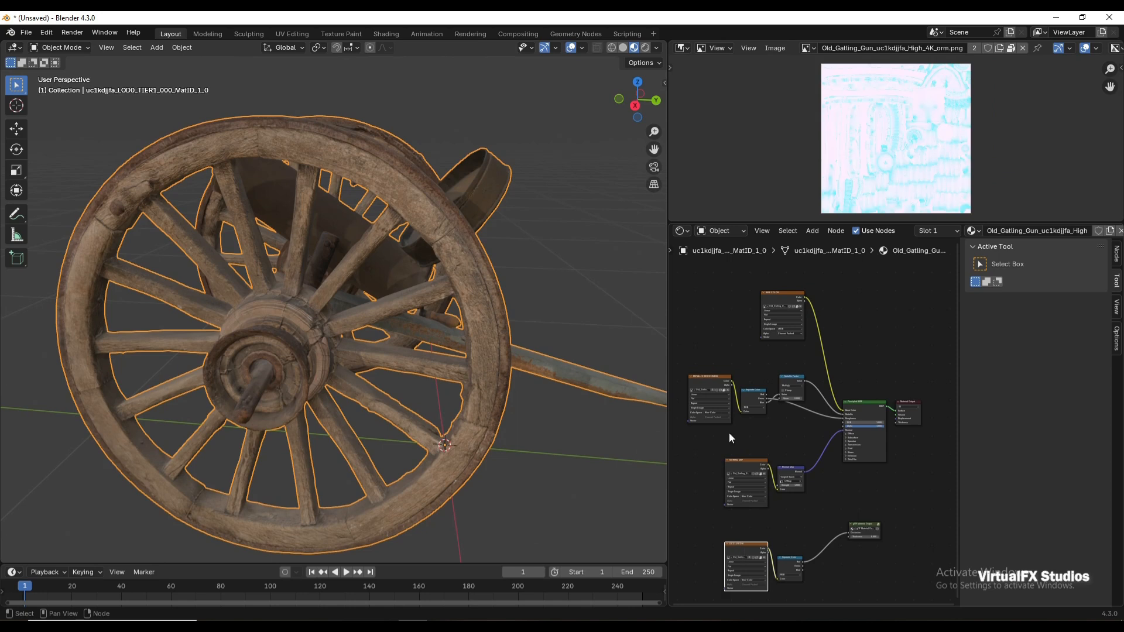
pyautogui.scroll(-1, 864, 195)
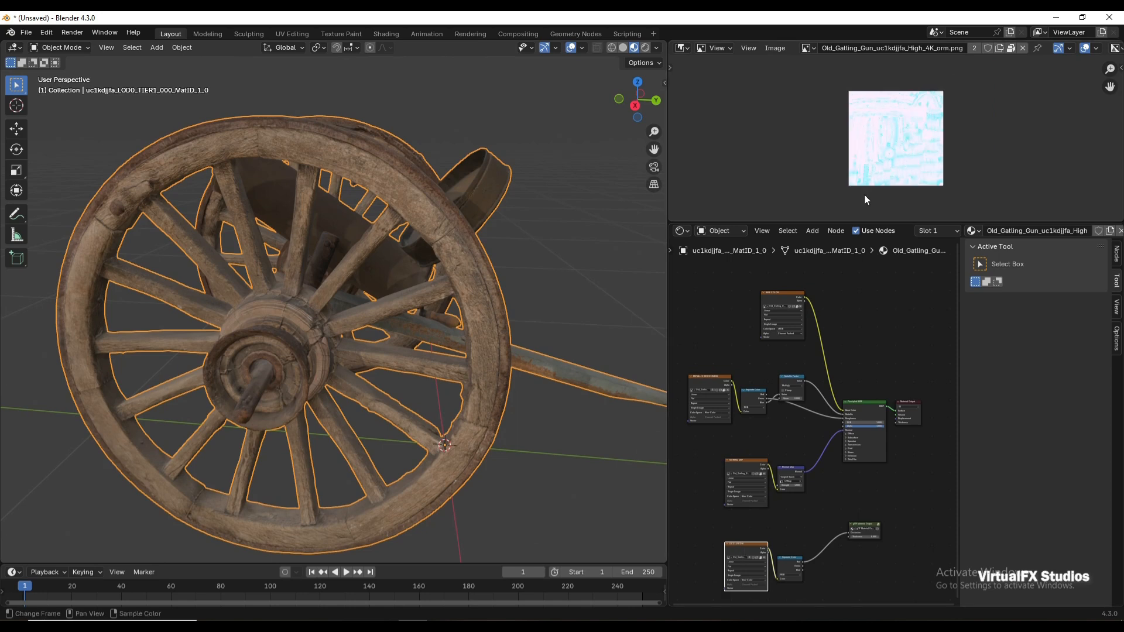
# Step: Resize the gatling gun's 4K albedo texture to 1024 × 1024 pixels and check the wheel up close
pyautogui.click(778, 293)
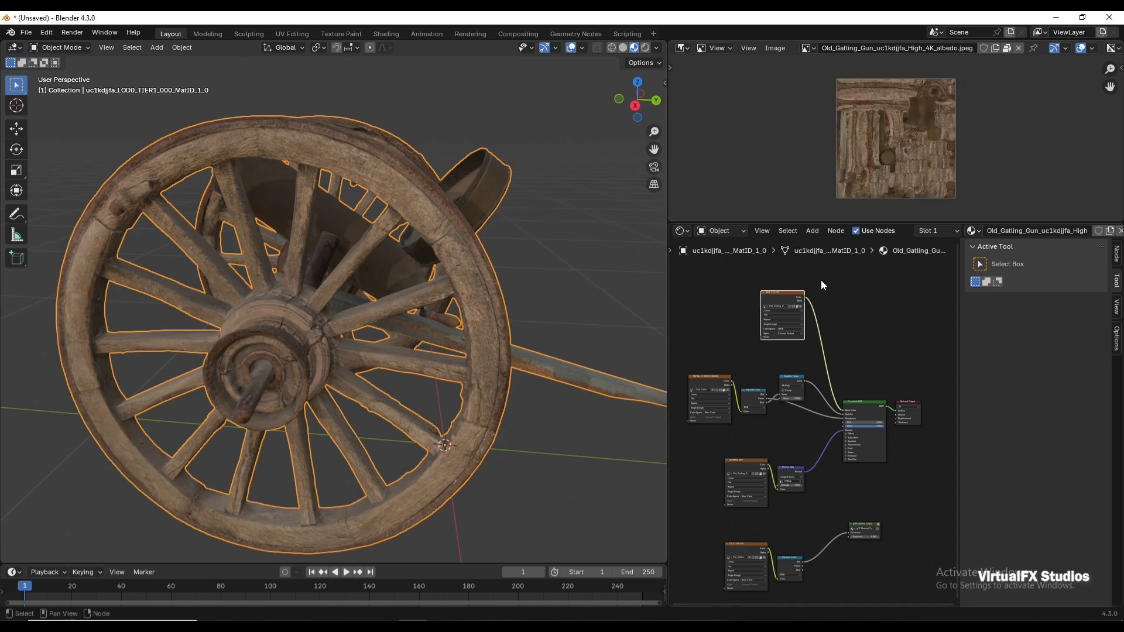
pyautogui.click(776, 48)
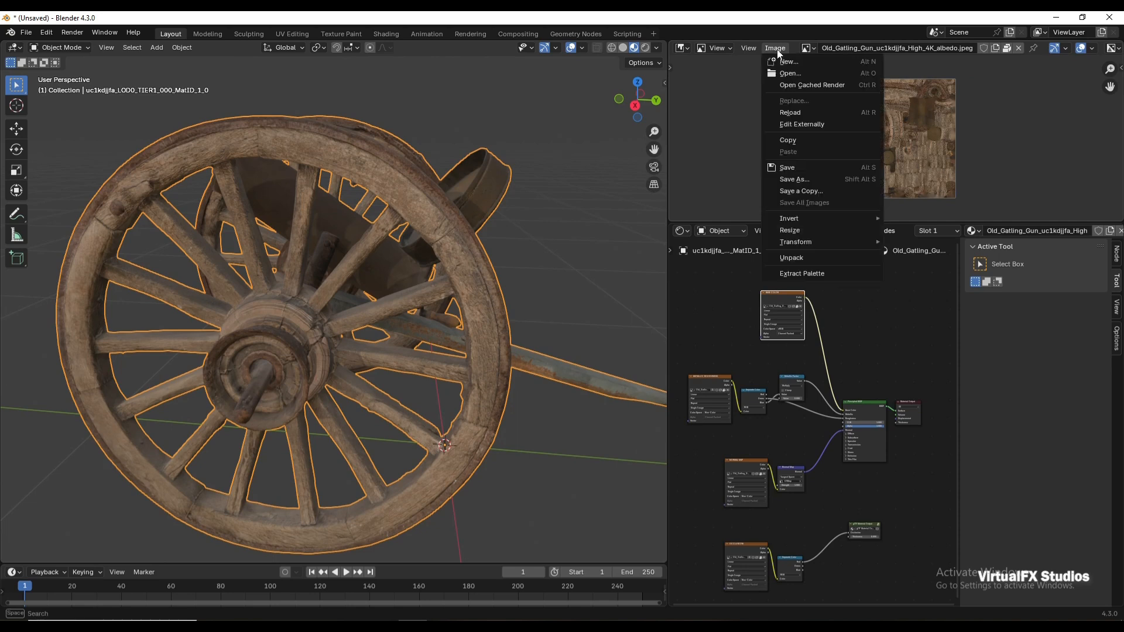
pyautogui.click(818, 230)
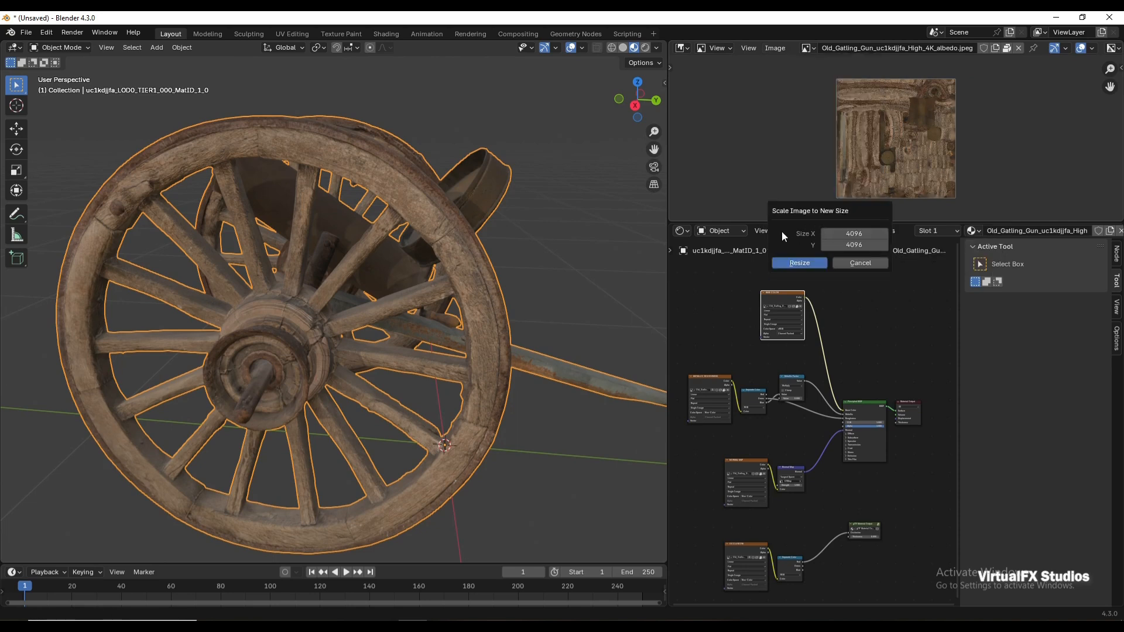
pyautogui.click(864, 233)
pyautogui.click(864, 234)
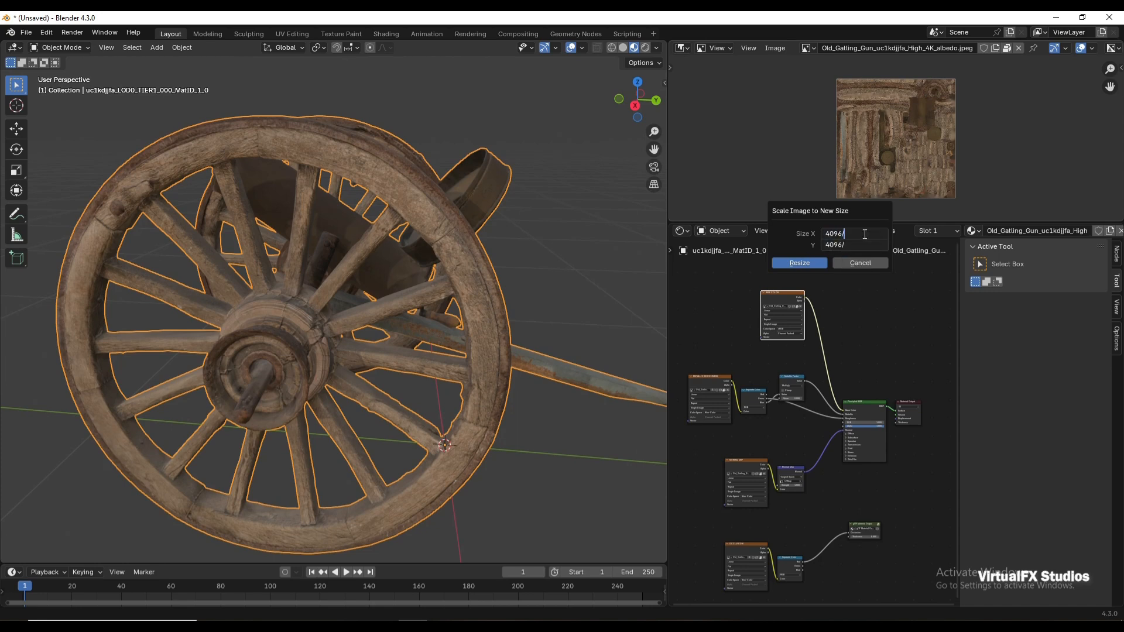
pyautogui.write('/4')
pyautogui.press('Return')
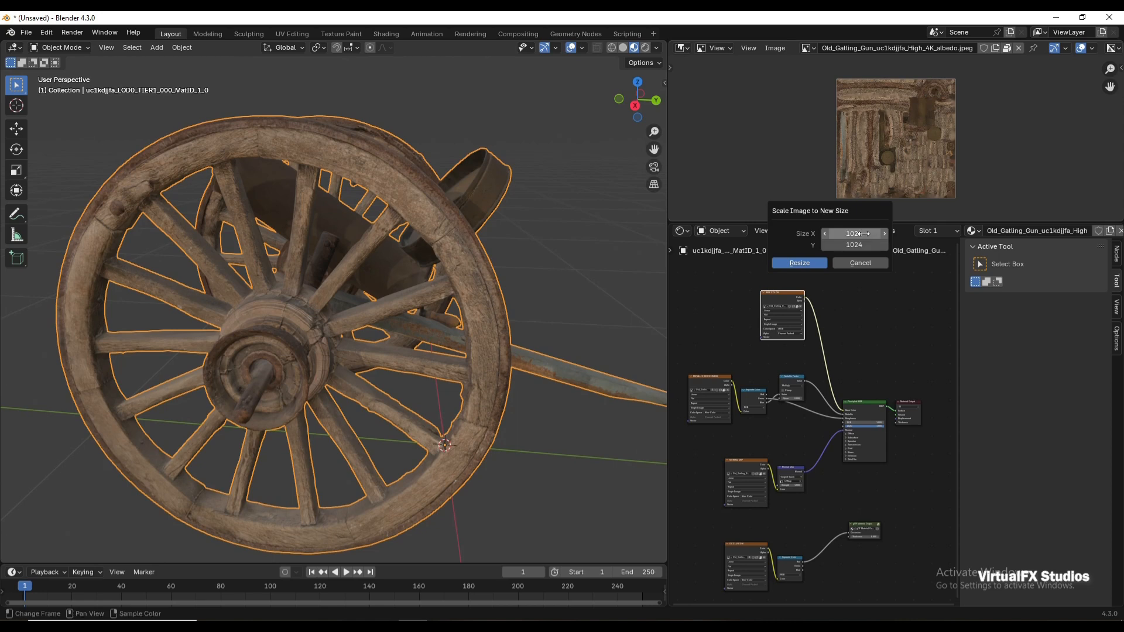
pyautogui.click(793, 262)
pyautogui.keyDown('ctrl'); pyautogui.moveTo(533, 233); pyautogui.dragTo(533, 193, button='middle'); pyautogui.keyUp('ctrl')
# Step: Resize the gatling gun's 4K ORM texture to 1024 × 1024 pixels
pyautogui.scroll(-5, 527, 292)
pyautogui.click(710, 392)
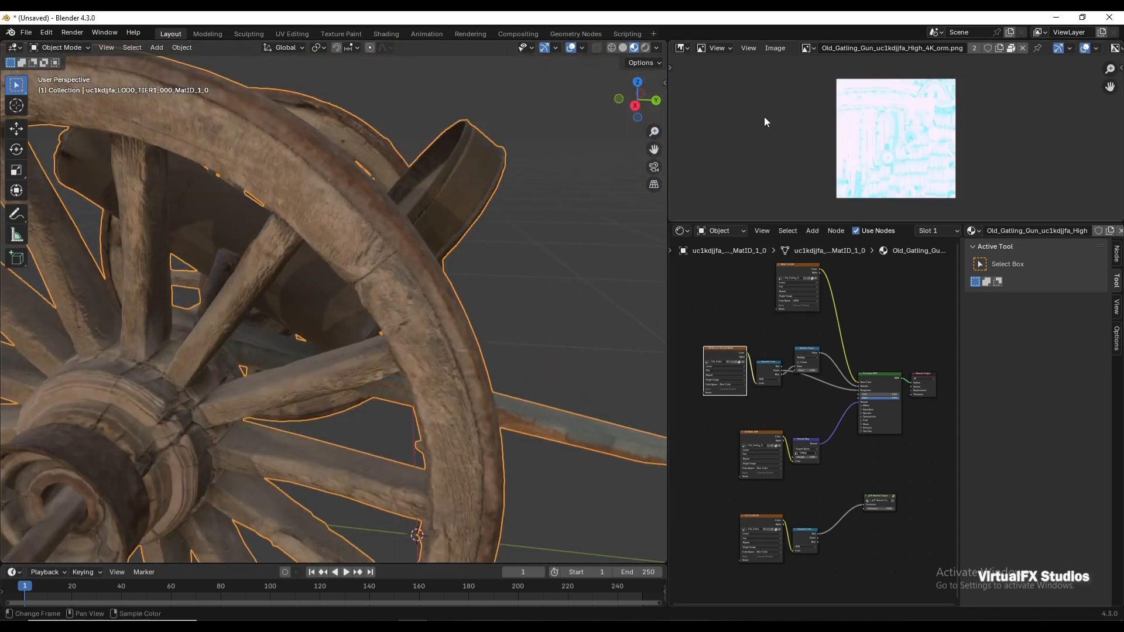
pyautogui.click(774, 48)
pyautogui.click(819, 222)
pyautogui.click(855, 232)
pyautogui.write('1024')
pyautogui.press('Return')
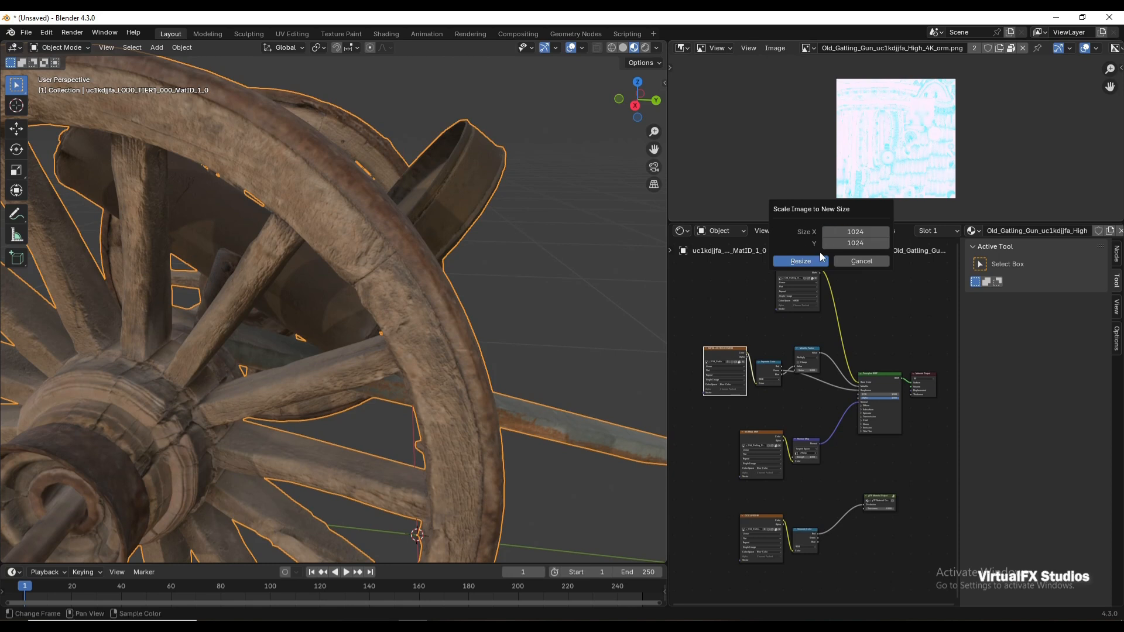
pyautogui.click(796, 261)
# Step: Open the 4K normal texture for resizing and set its new size to 1024 pixels
pyautogui.click(726, 393)
pyautogui.click(774, 48)
pyautogui.click(819, 223)
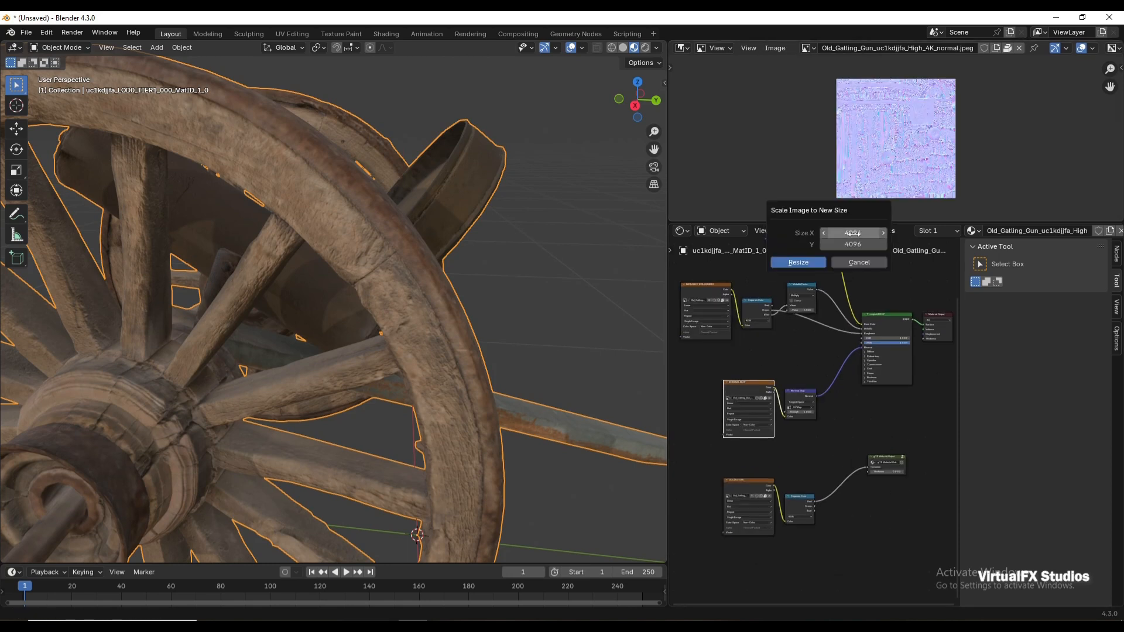
pyautogui.click(852, 232)
pyautogui.write('1024')
pyautogui.press('Return')
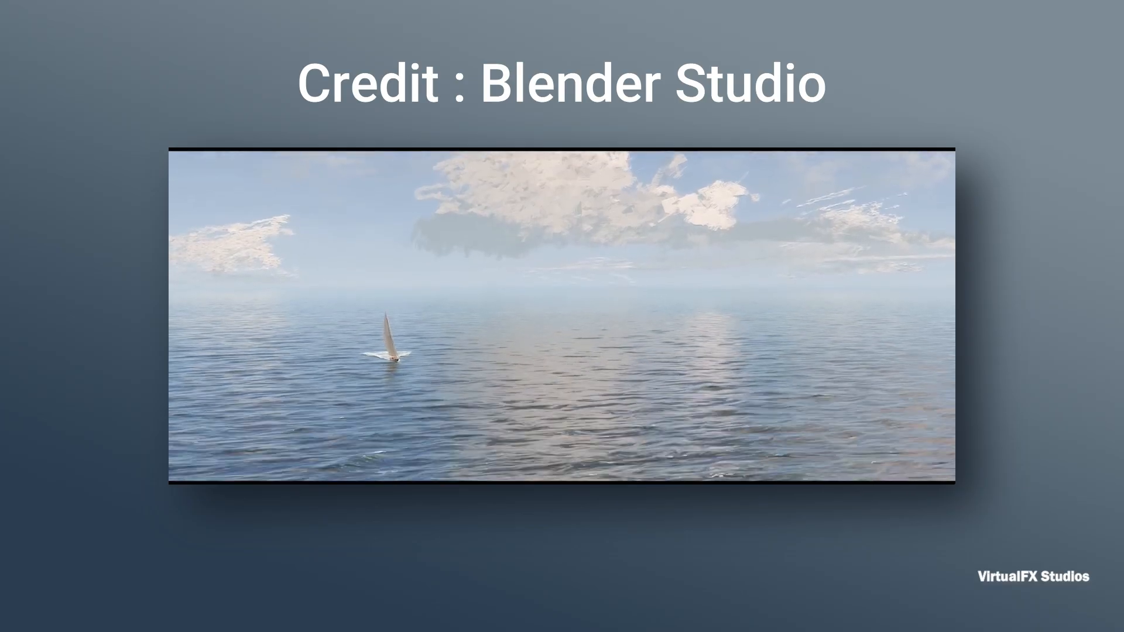